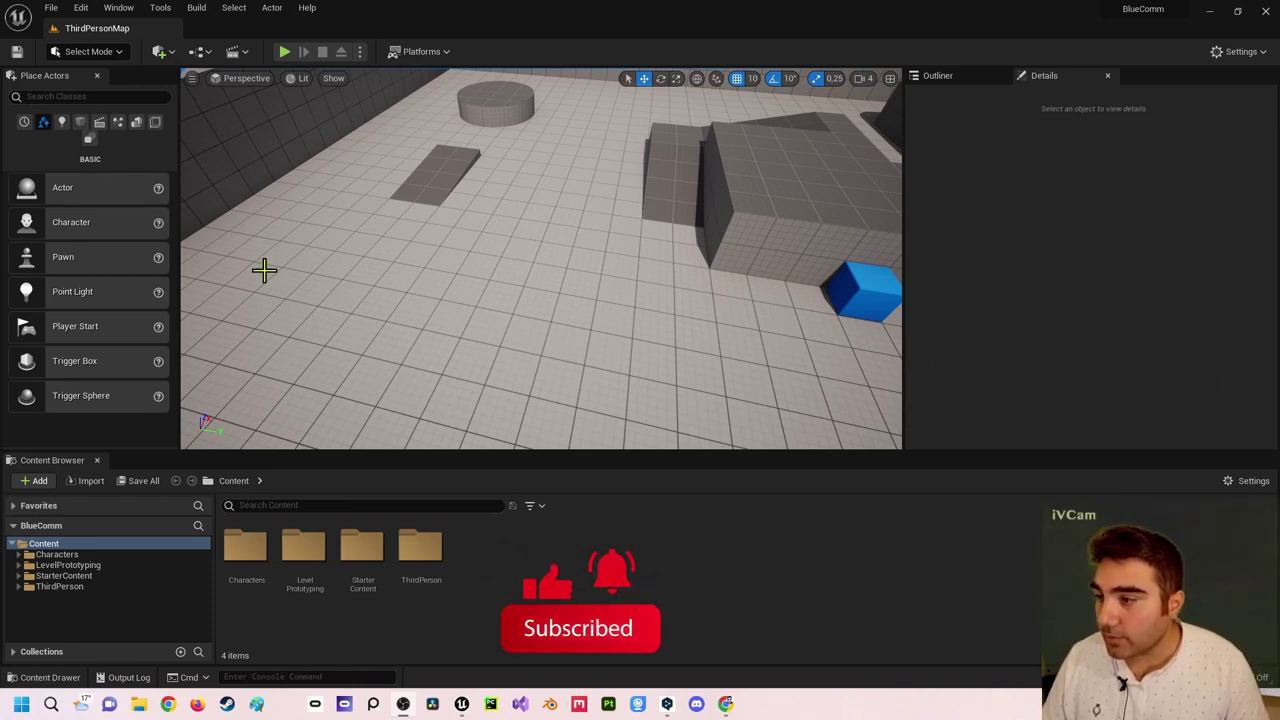
Place a Point Light from the Lights category at 1000, 1000, 180, above the floor.
left_click(61, 122)
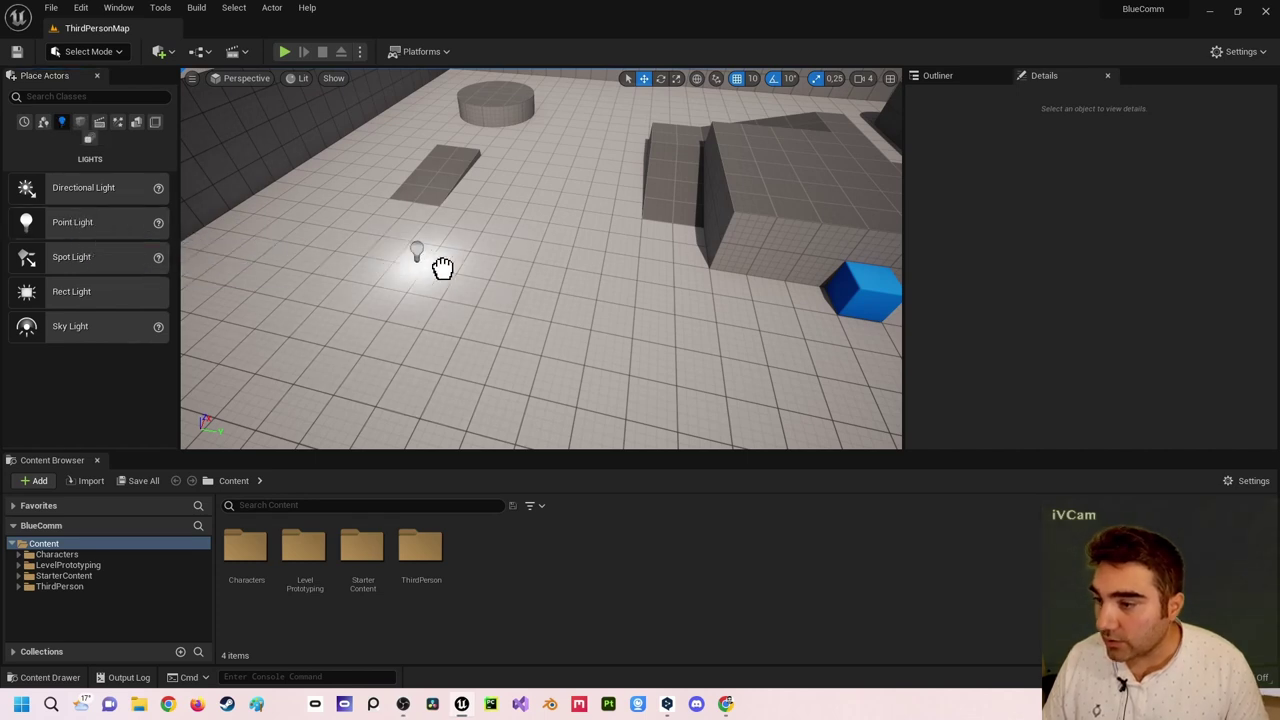
mouse_move(79, 226)
left_mouse_down()
mouse_move(451, 274)
mouse_move(437, 198)
left_mouse_up()
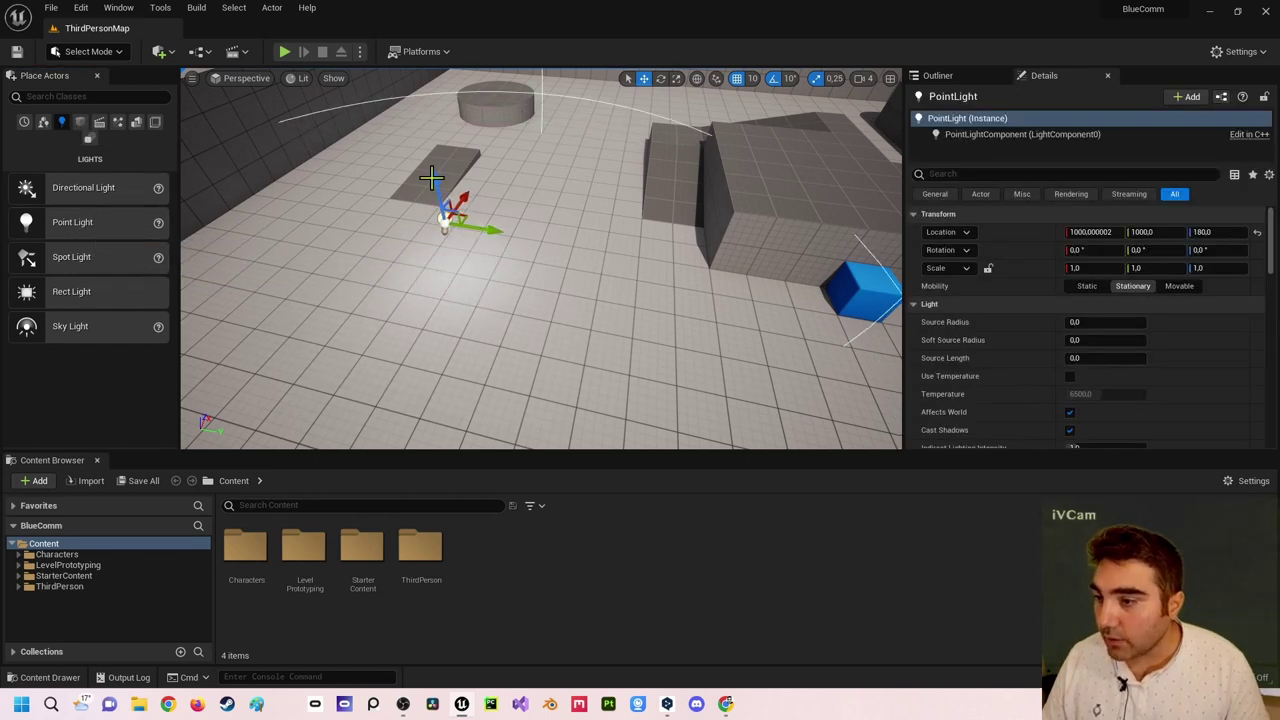
Convert the Point Light into an Actor-parented blueprint named BP_licht using Harvest Components.
left_click(203, 54)
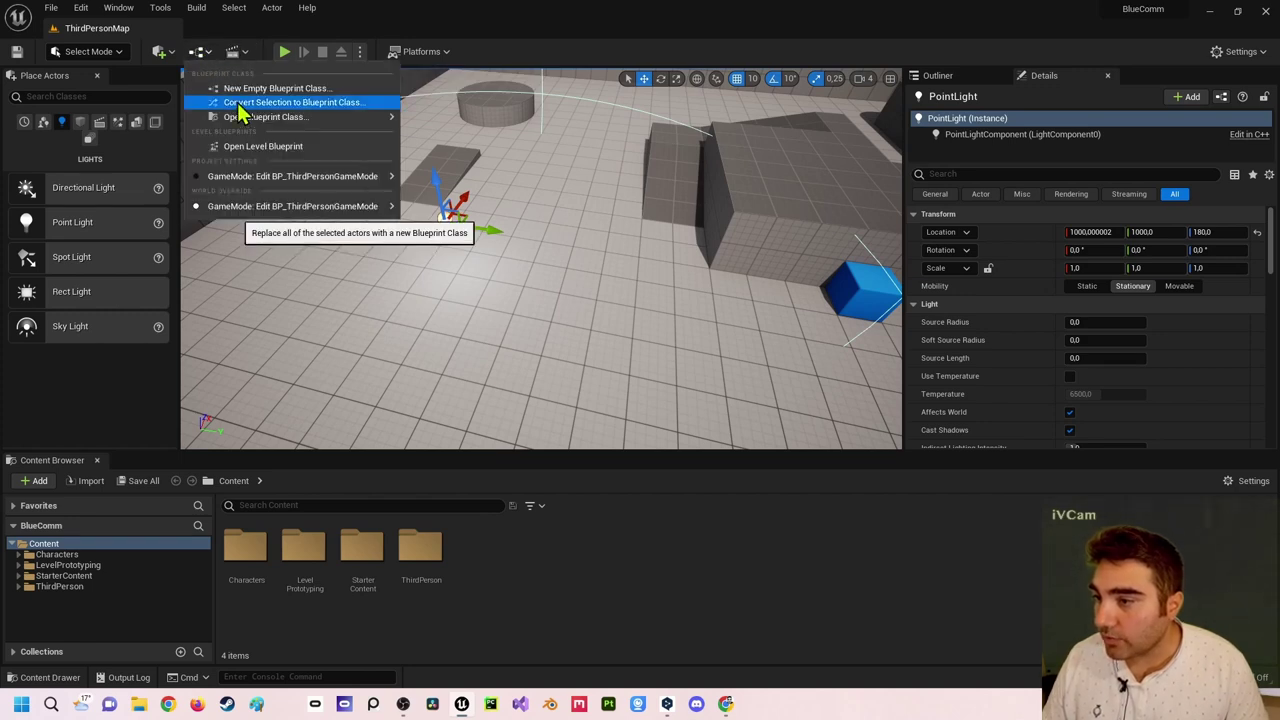
left_click(280, 104)
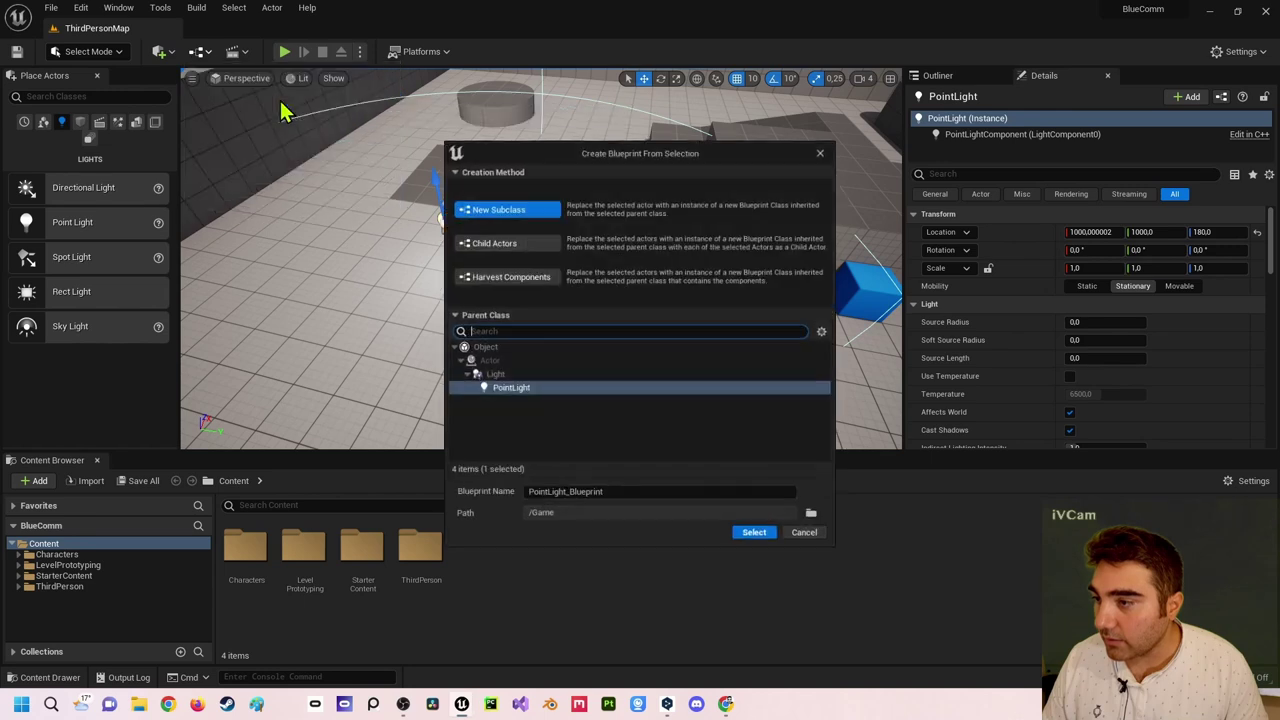
left_click(485, 361)
left_click(490, 280)
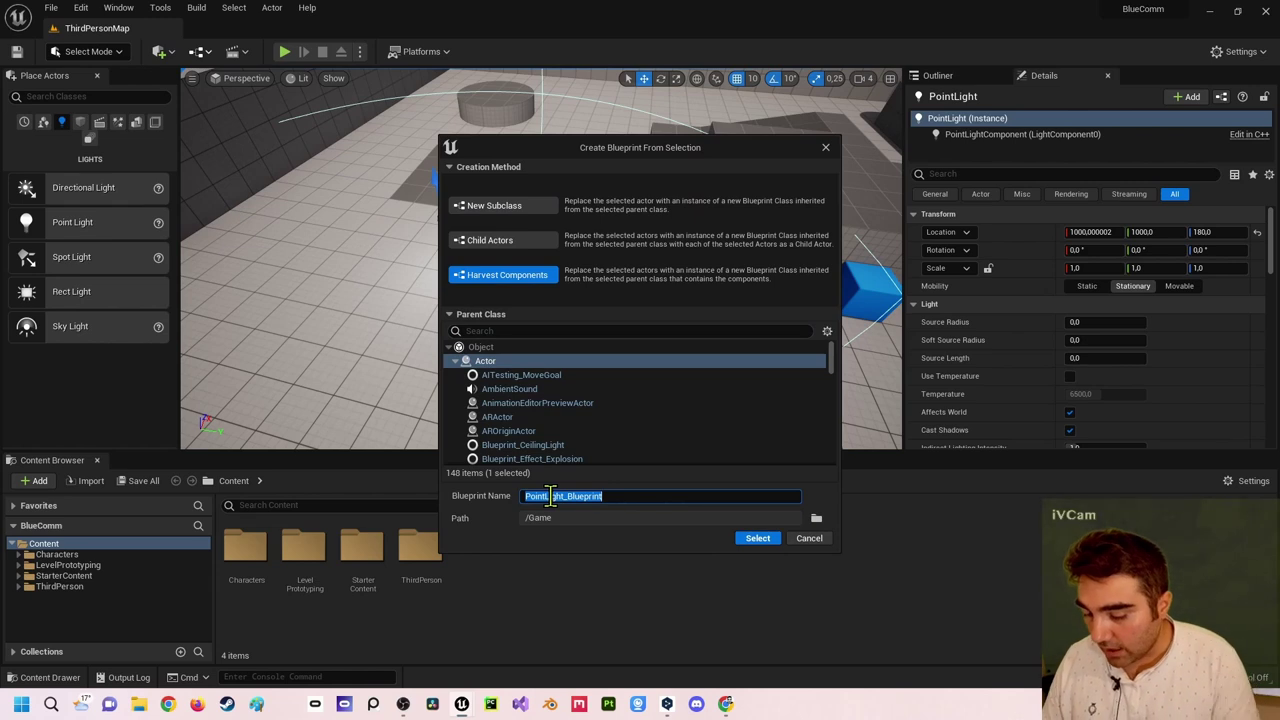
type("BP_li")
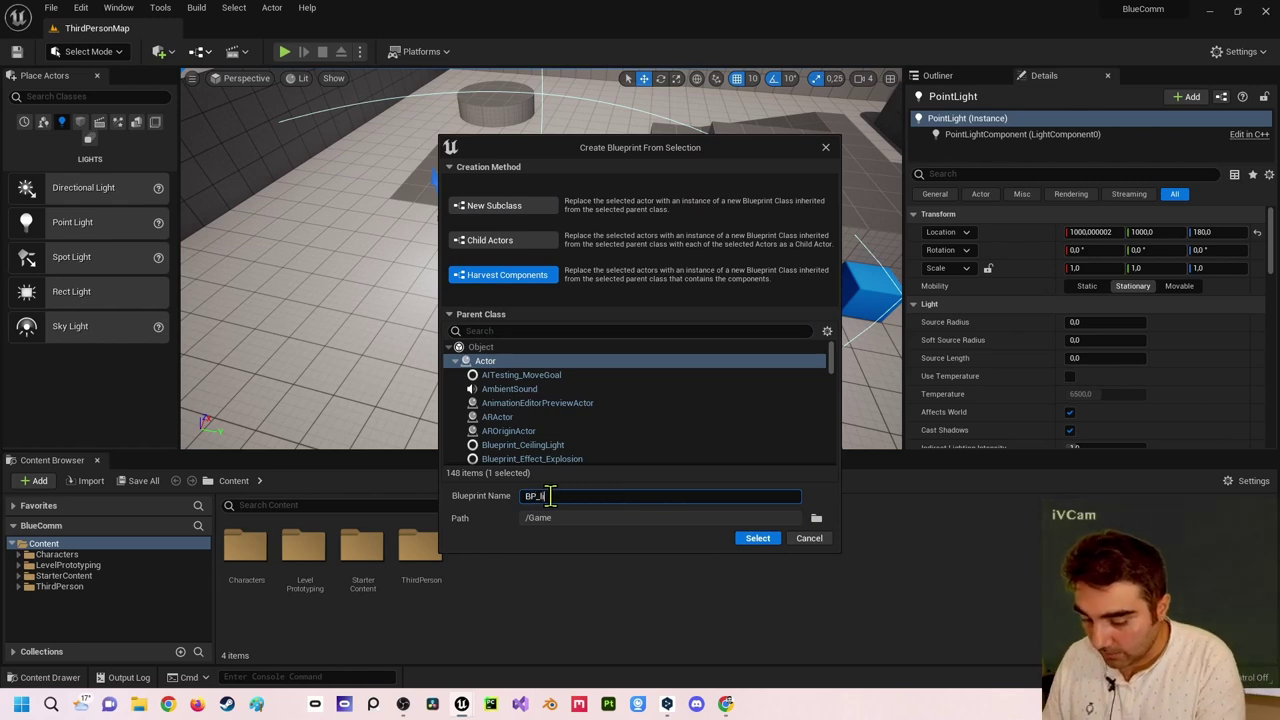
type("cht")
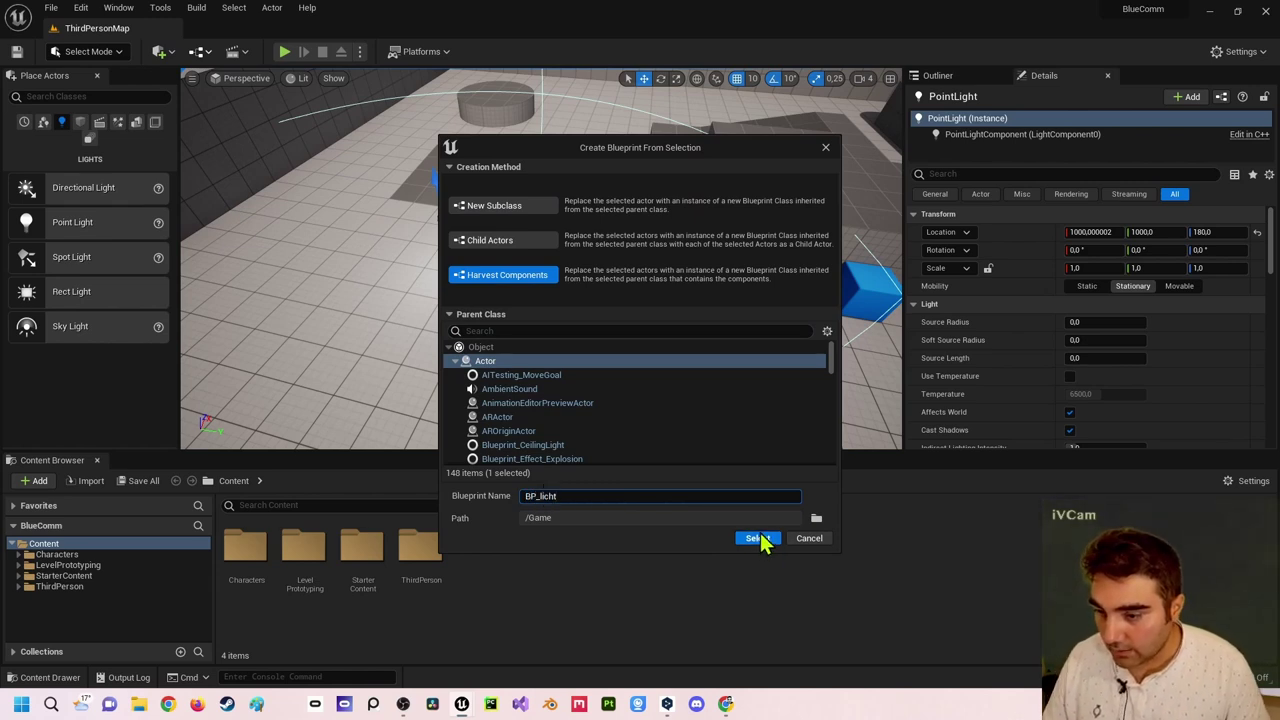
left_click(758, 537)
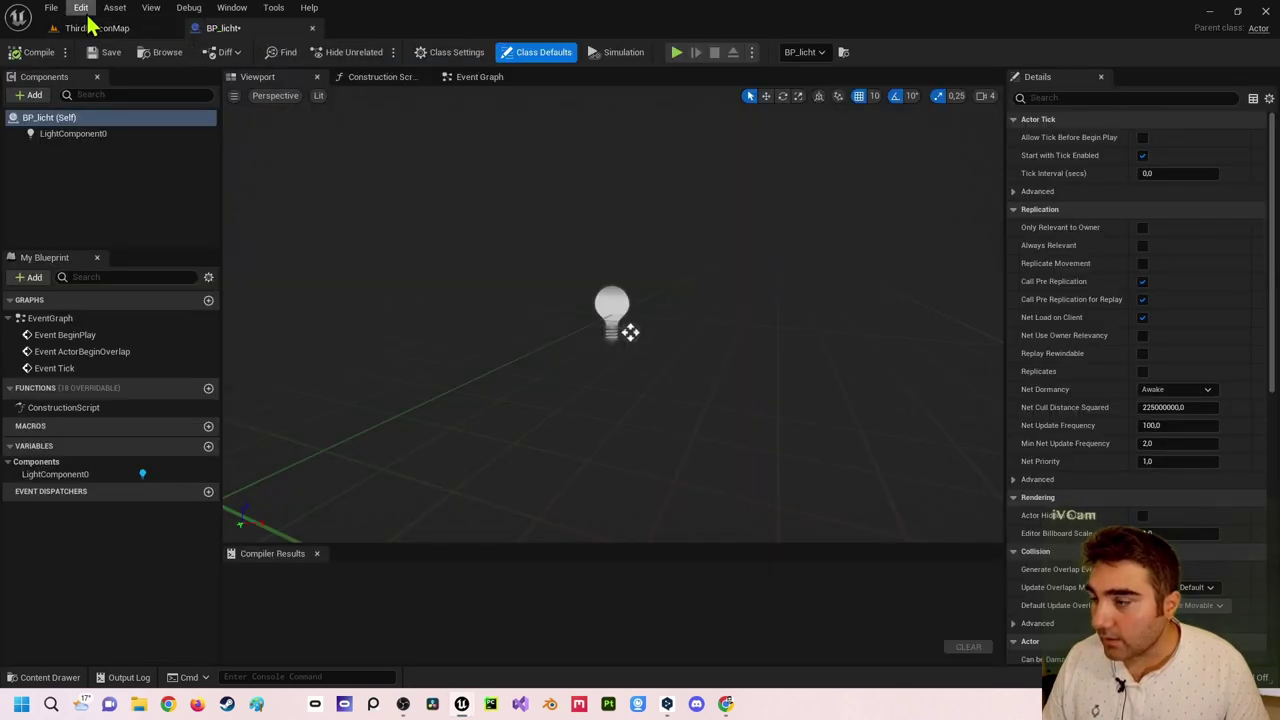
Back in ThirdPersonMap, place BP_ThirdPersonCharacter from Content > ThirdPerson > Blueprints near the light.
left_click(100, 28)
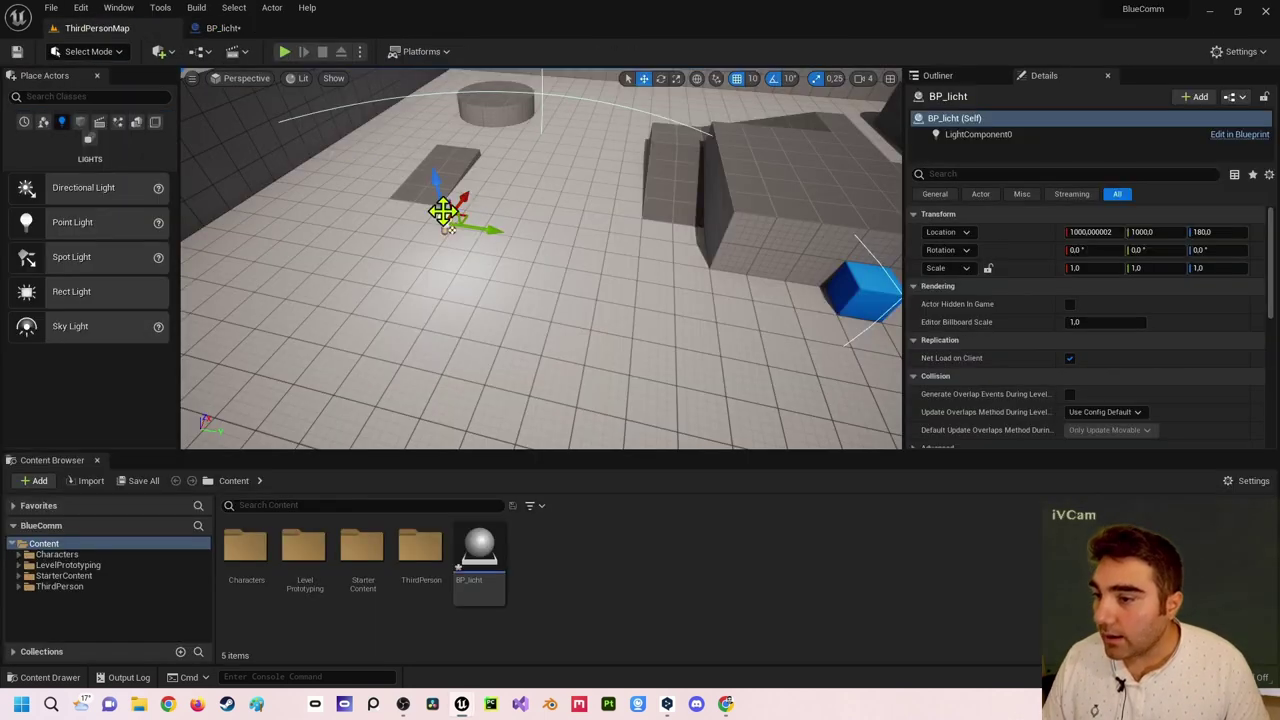
middle_click_drag(447, 226, 388, 270)
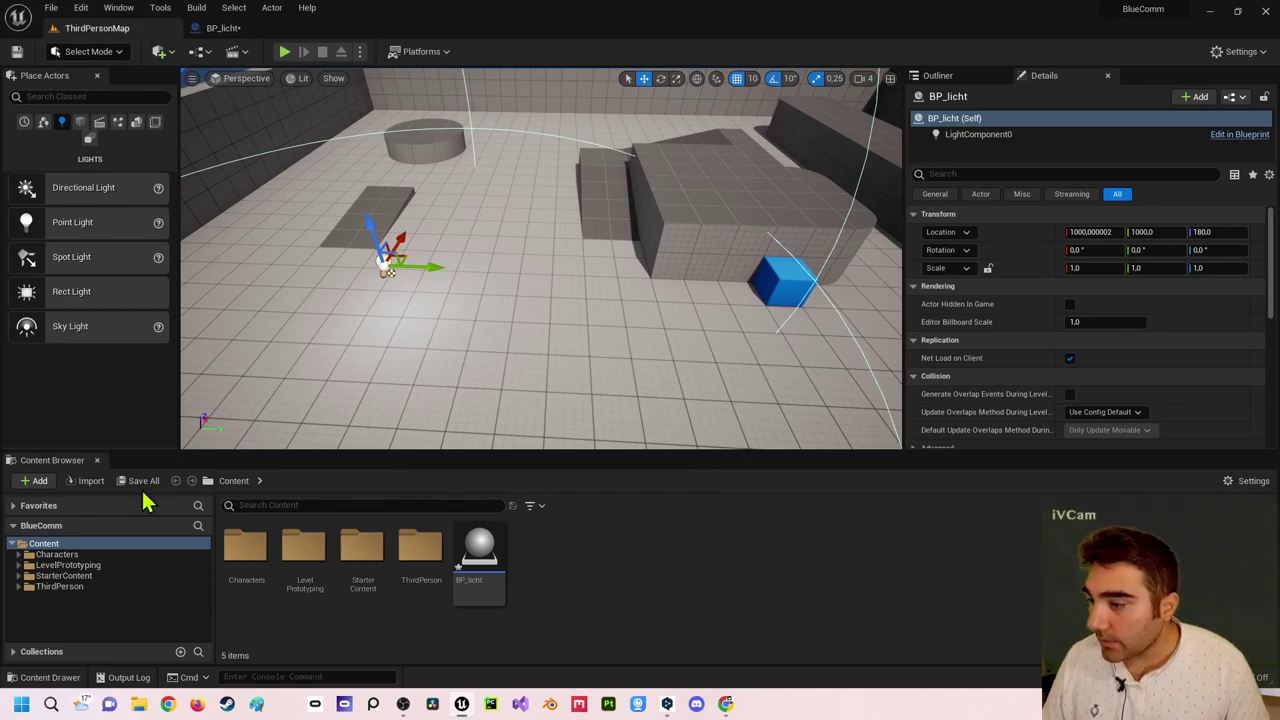
left_click(62, 555)
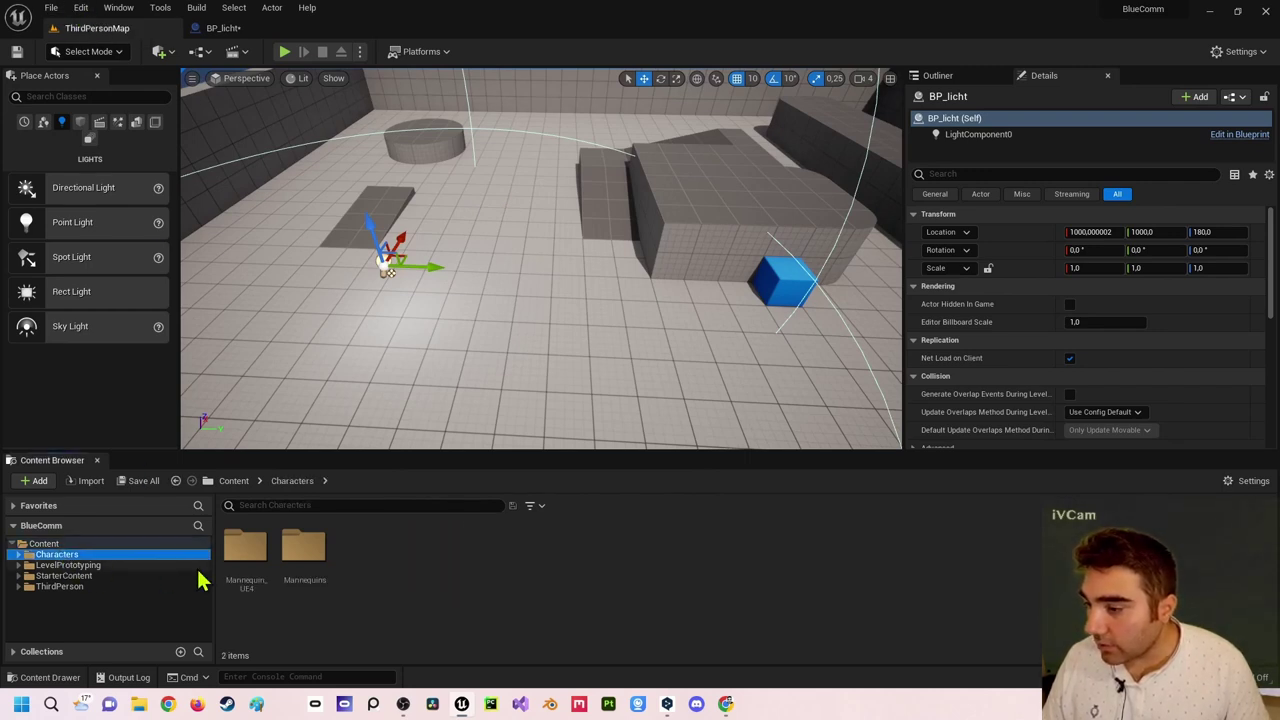
left_click(87, 545)
double_click(421, 565)
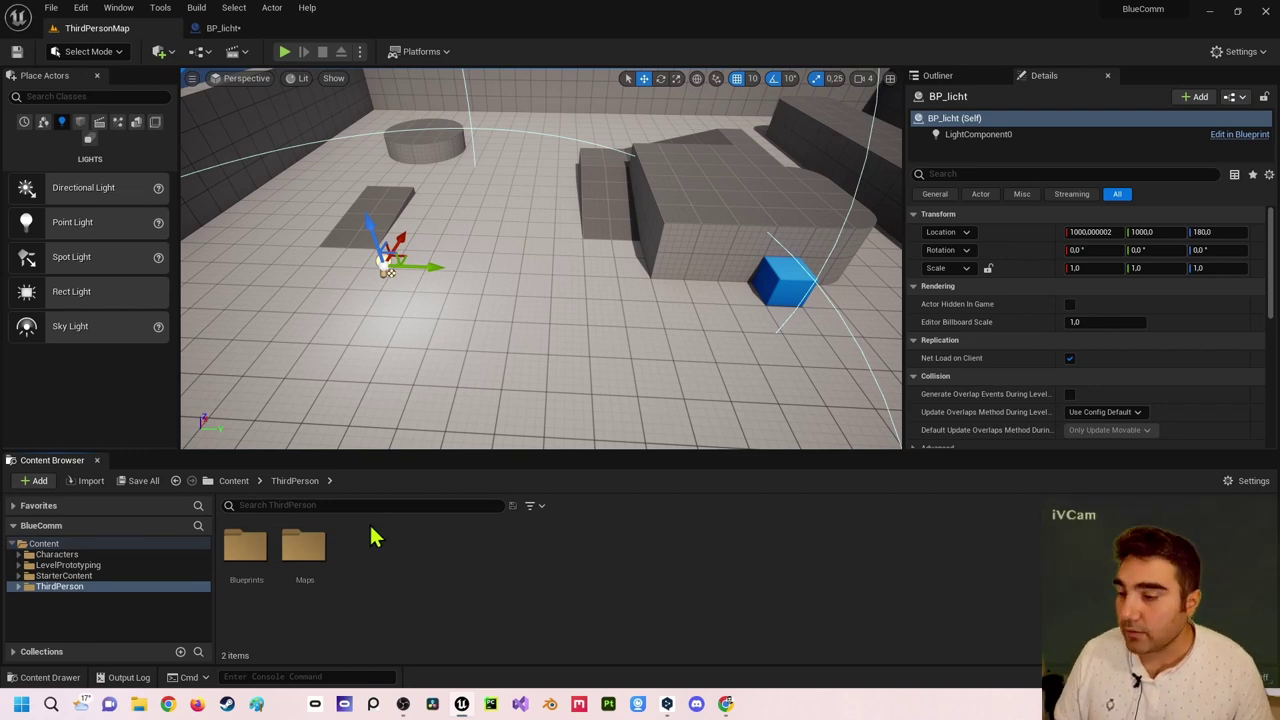
left_click(240, 550)
double_click(240, 550)
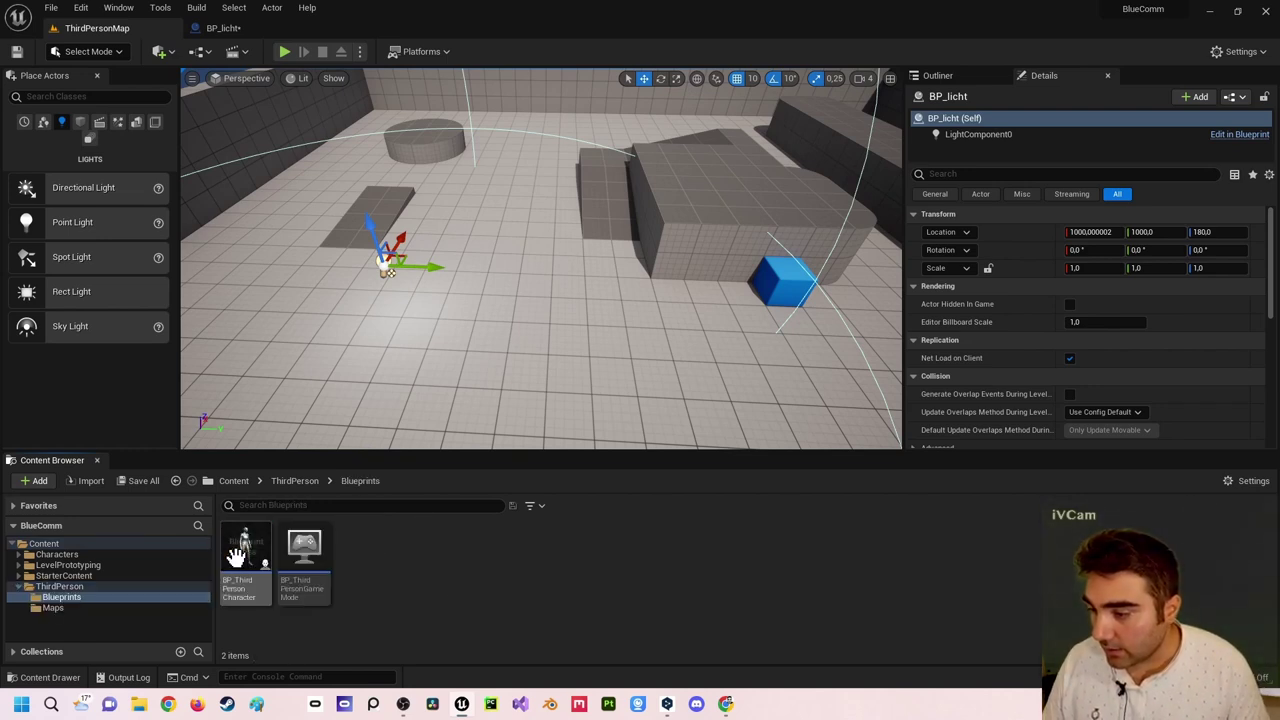
left_click_drag(240, 550, 512, 272)
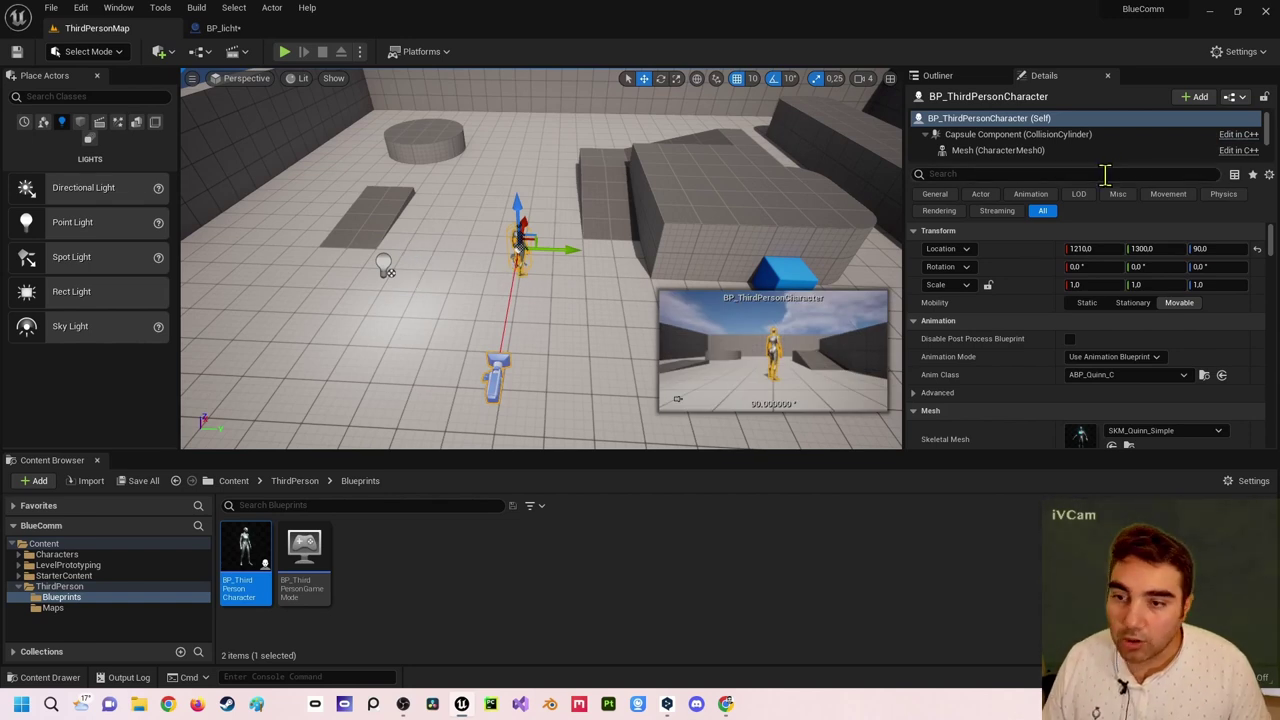
Set the character's Auto Receive Input and Auto Possess Player to Player 0.
type("Aut")
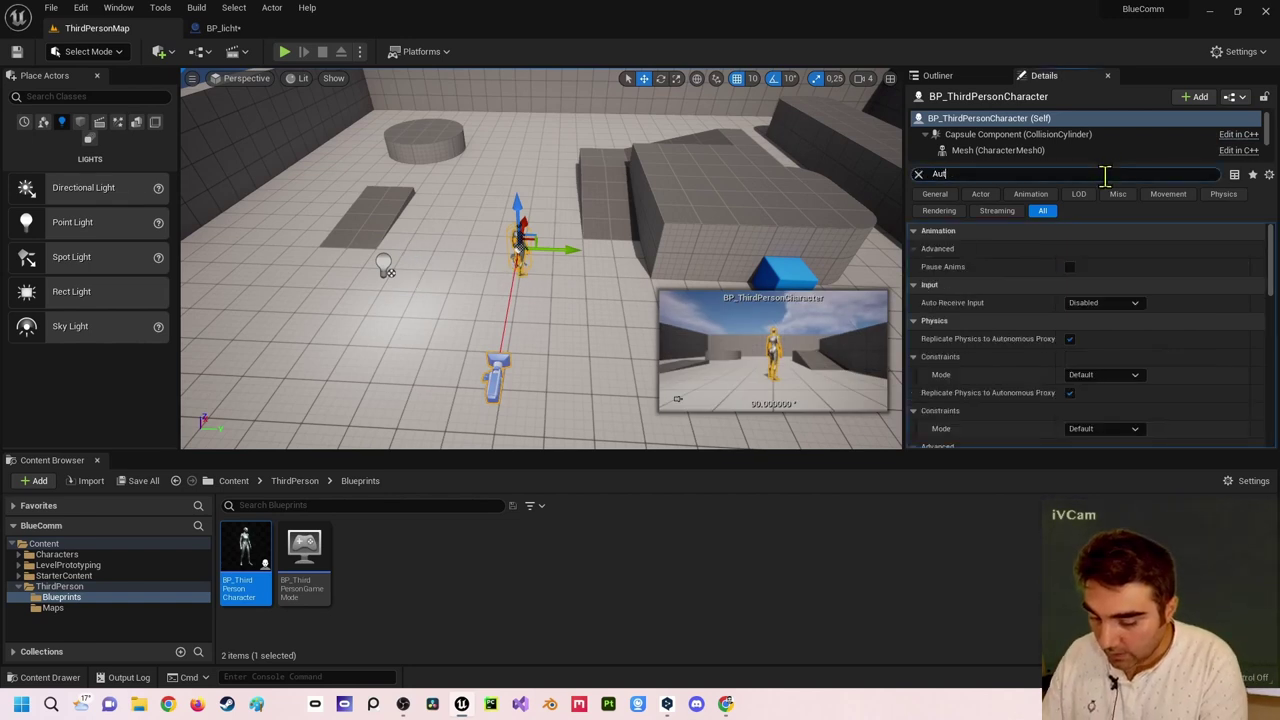
type("o")
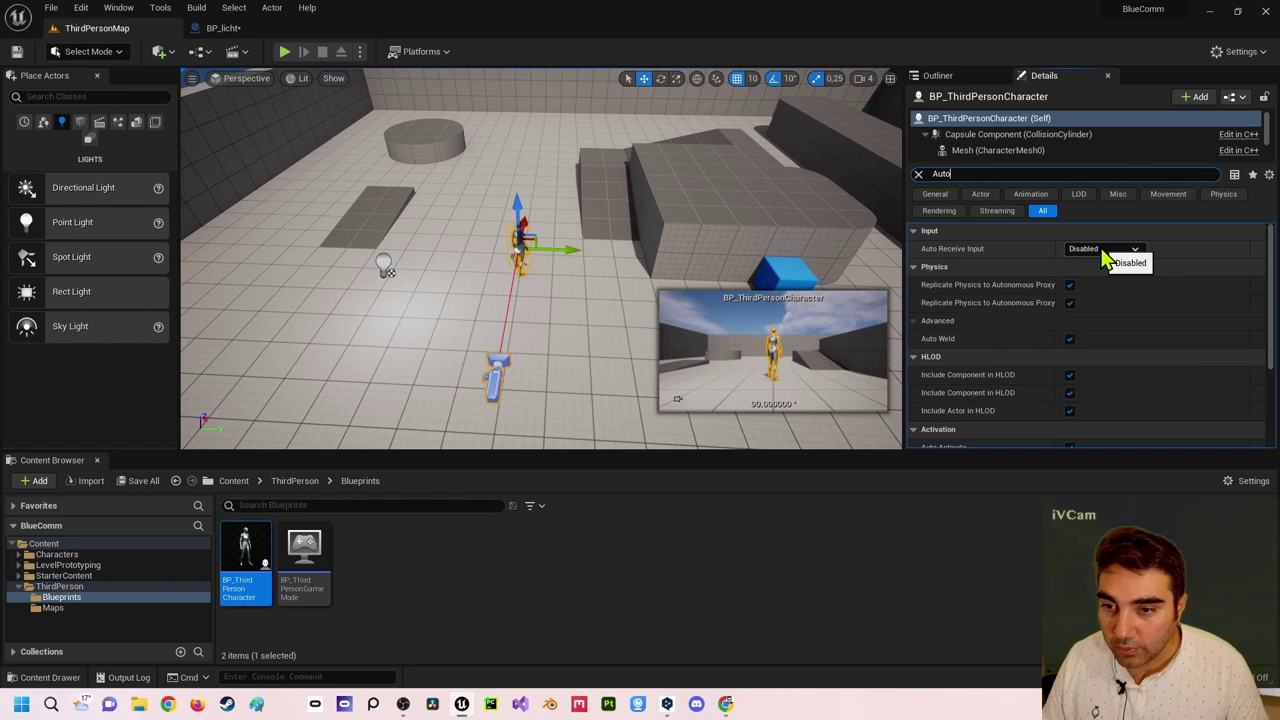
left_click(1110, 250)
left_click(1108, 268)
type("posses")
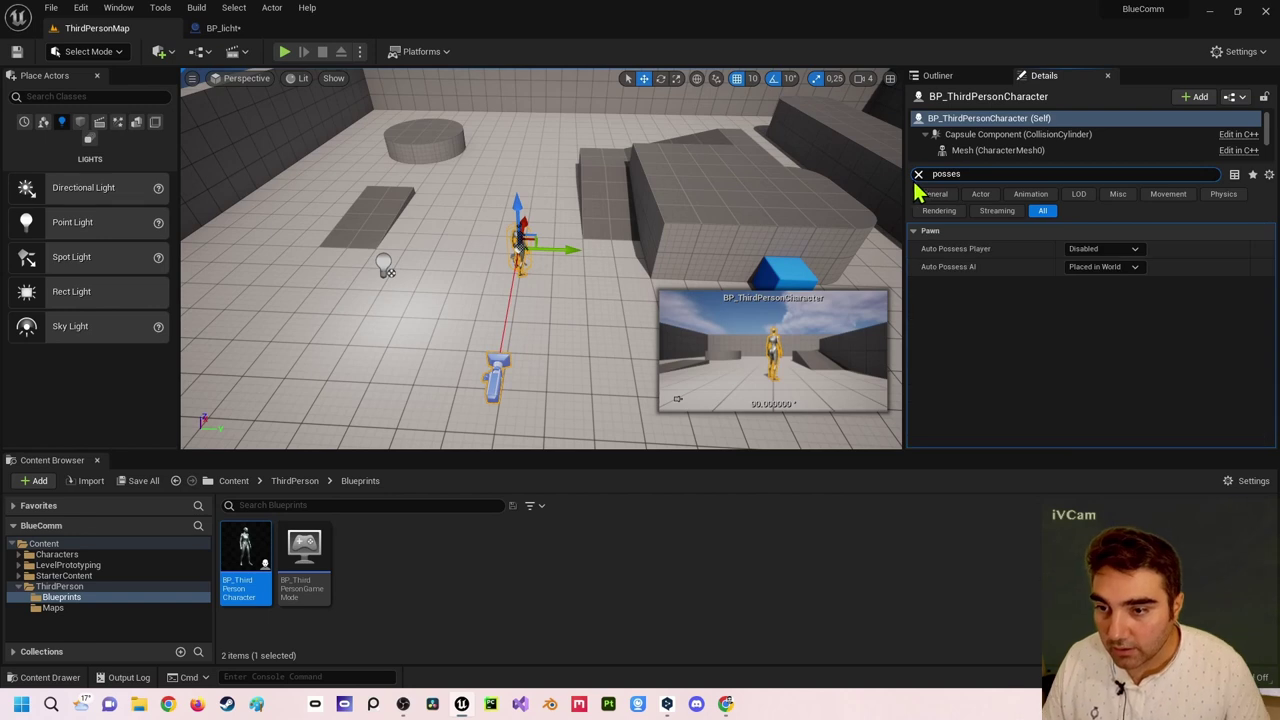
left_click(1095, 252)
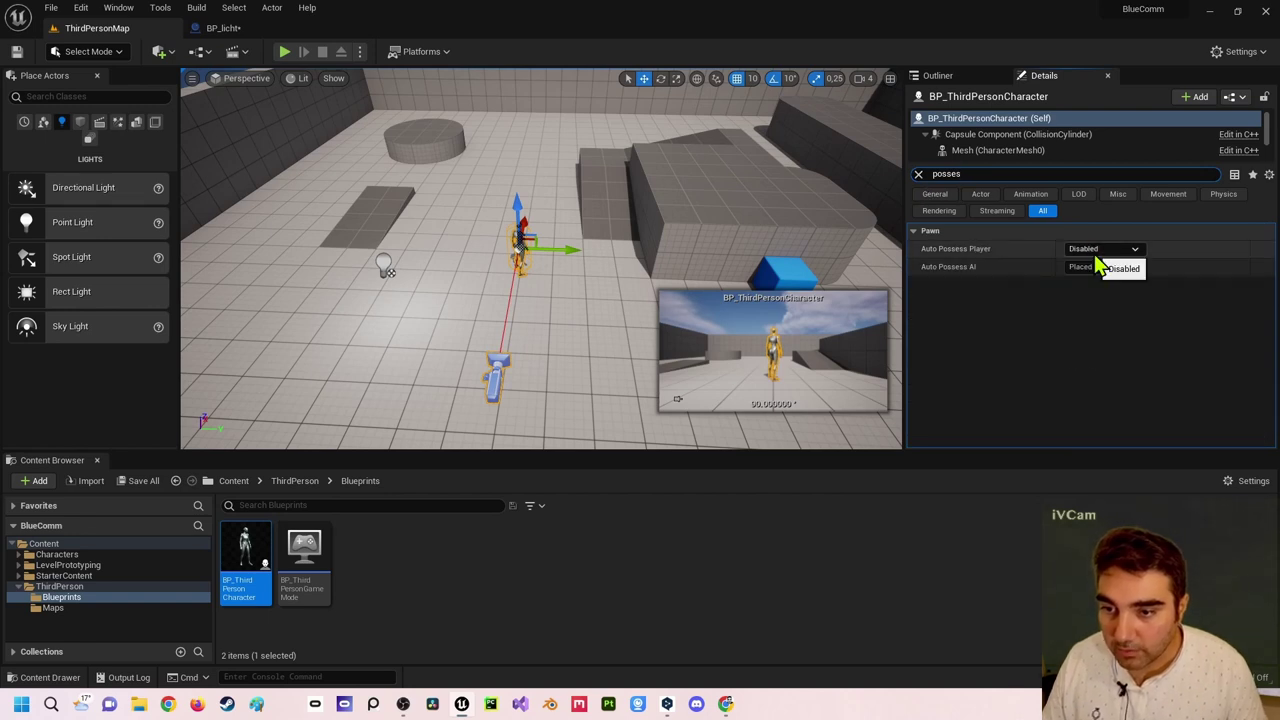
left_click(1088, 274)
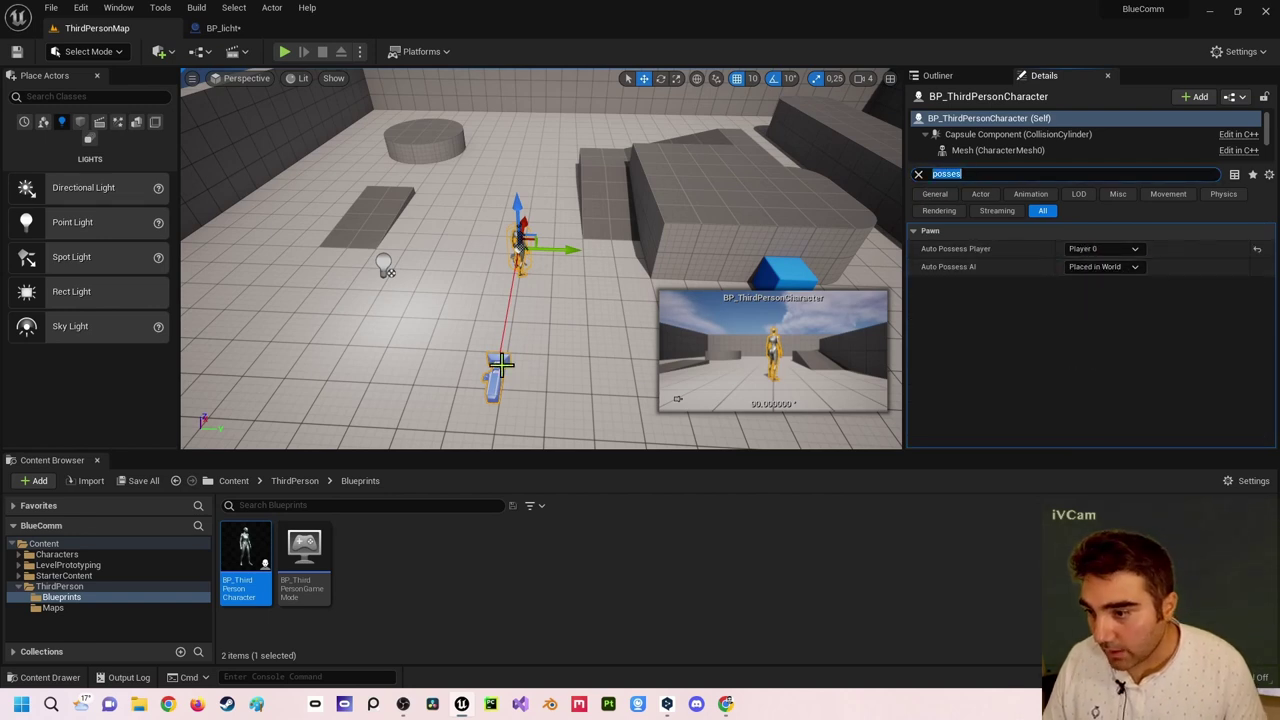
Play-test the level, stop, and reframe the view on the character and player start.
right_click_drag(405, 281, 405, 281)
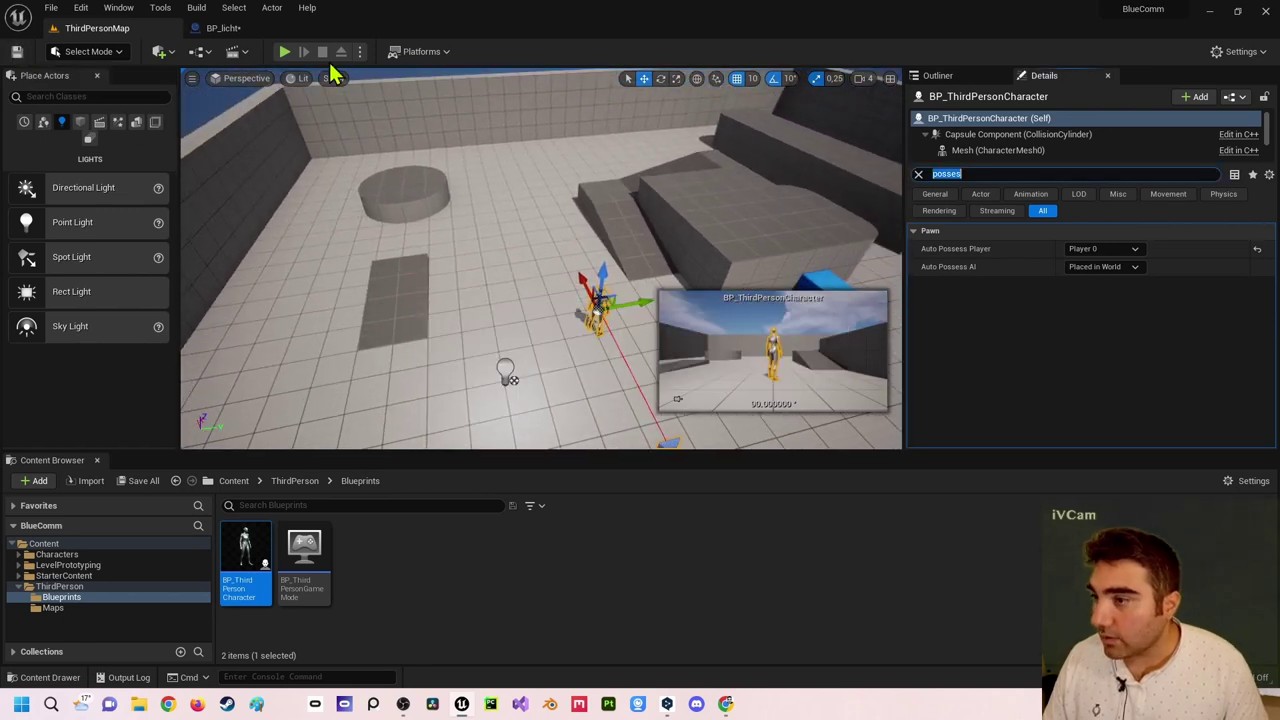
left_click(284, 52)
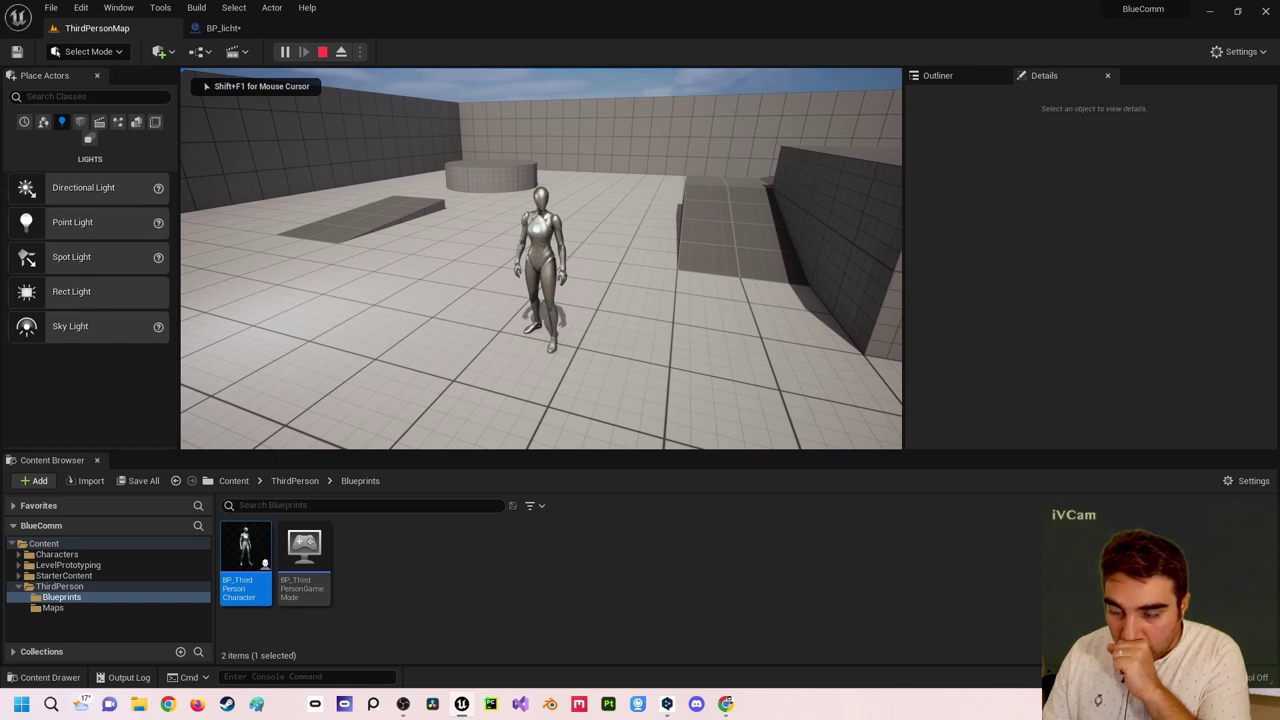
key("shift+F1")
key("Escape")
right_click_drag(560, 330, 322, 328)
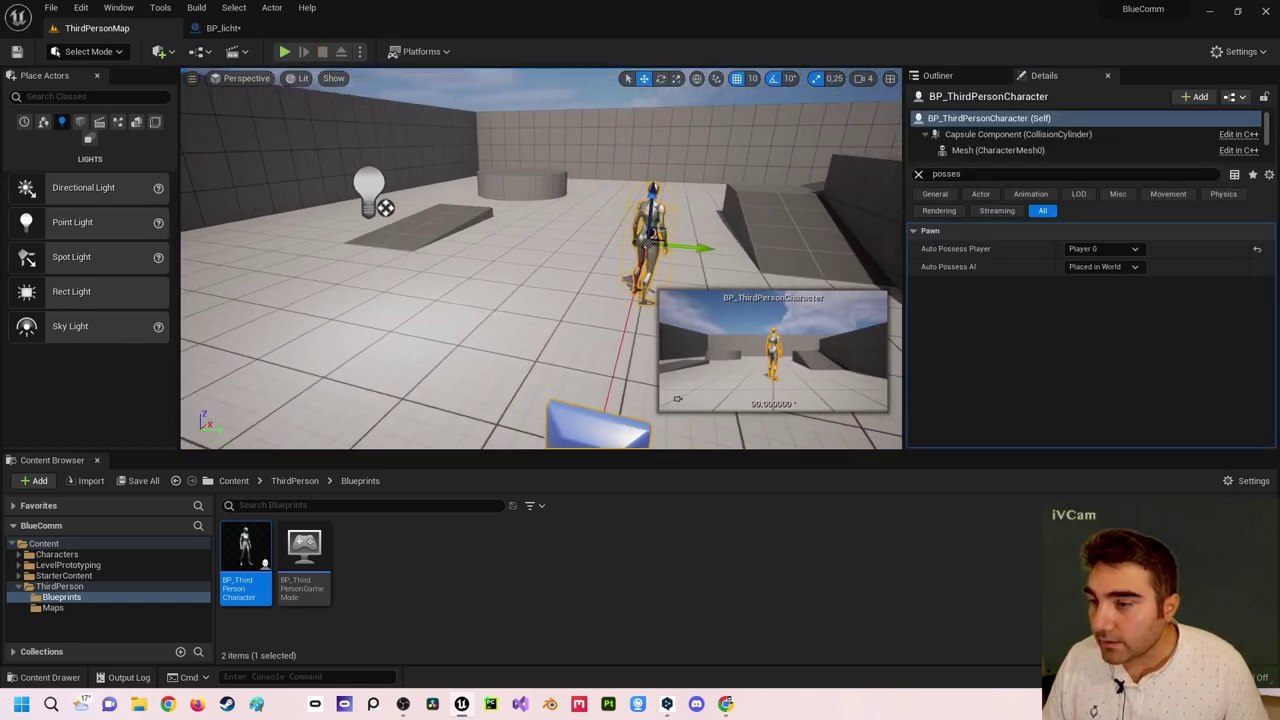
right_click_drag(531, 228, 531, 300)
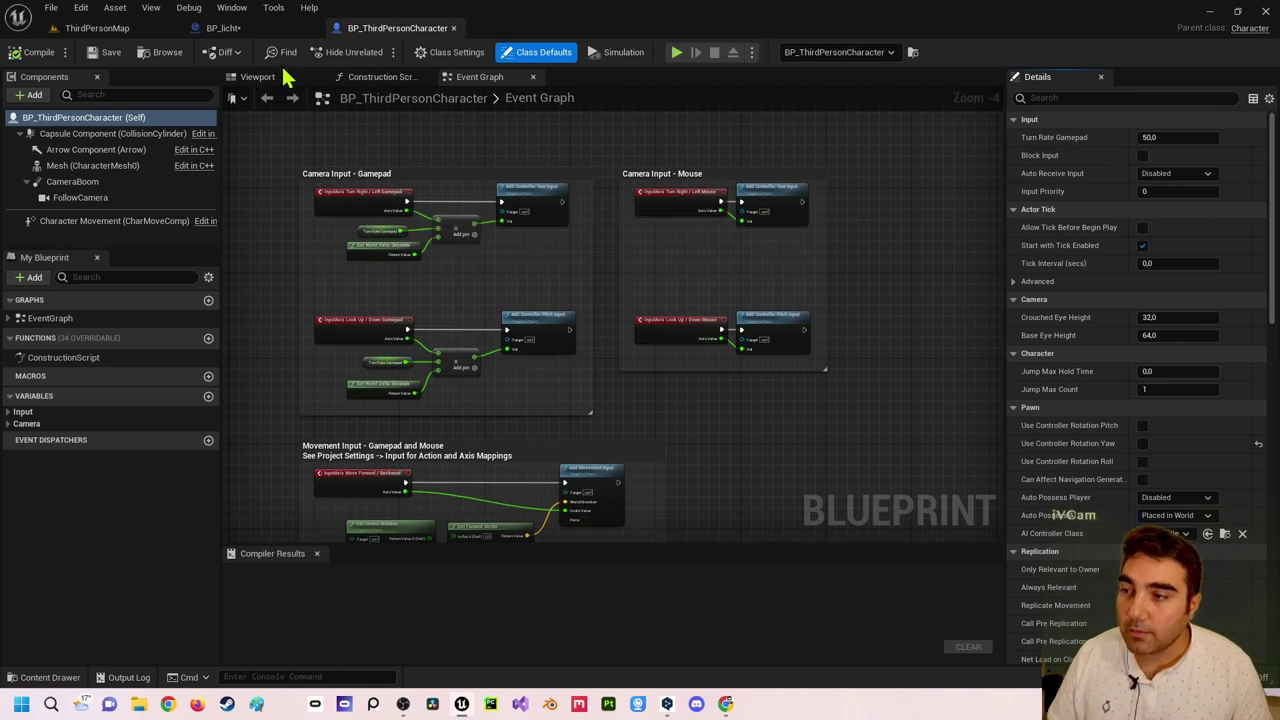
Show BP_ThirdPersonCharacter's Event Graph panned to an empty area near the movement inputs.
left_click(261, 35)
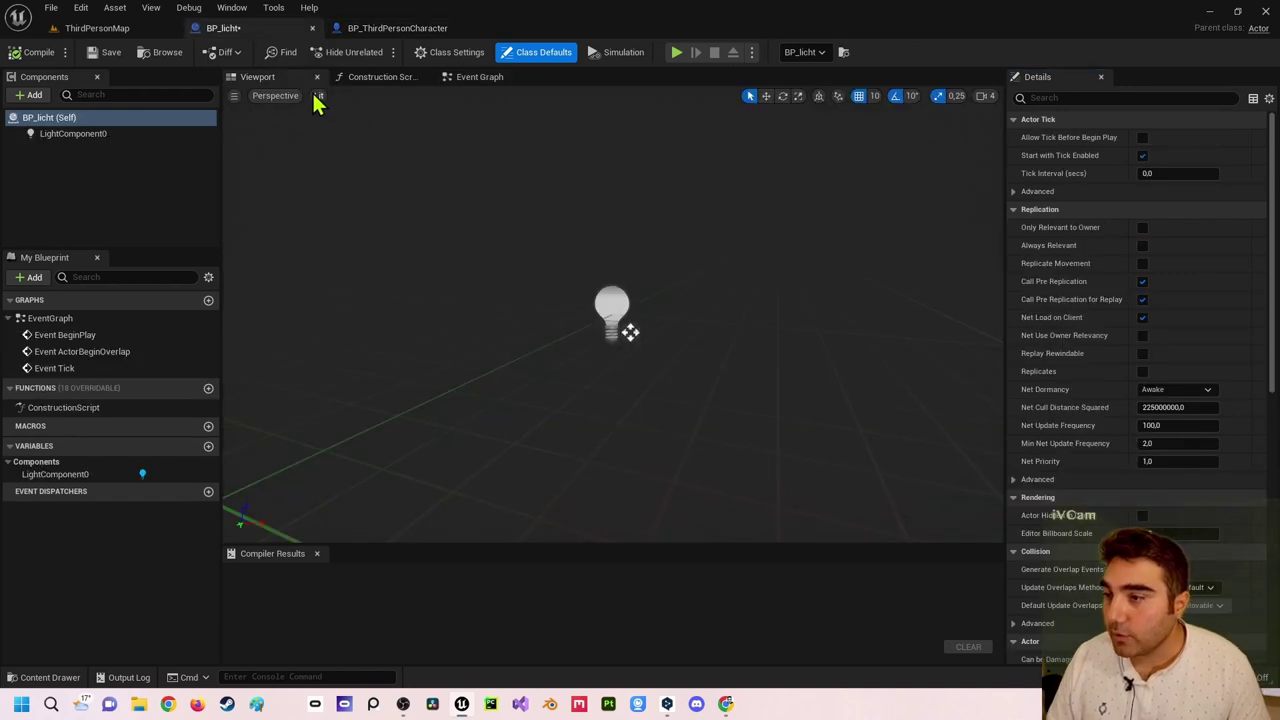
left_click(338, 28)
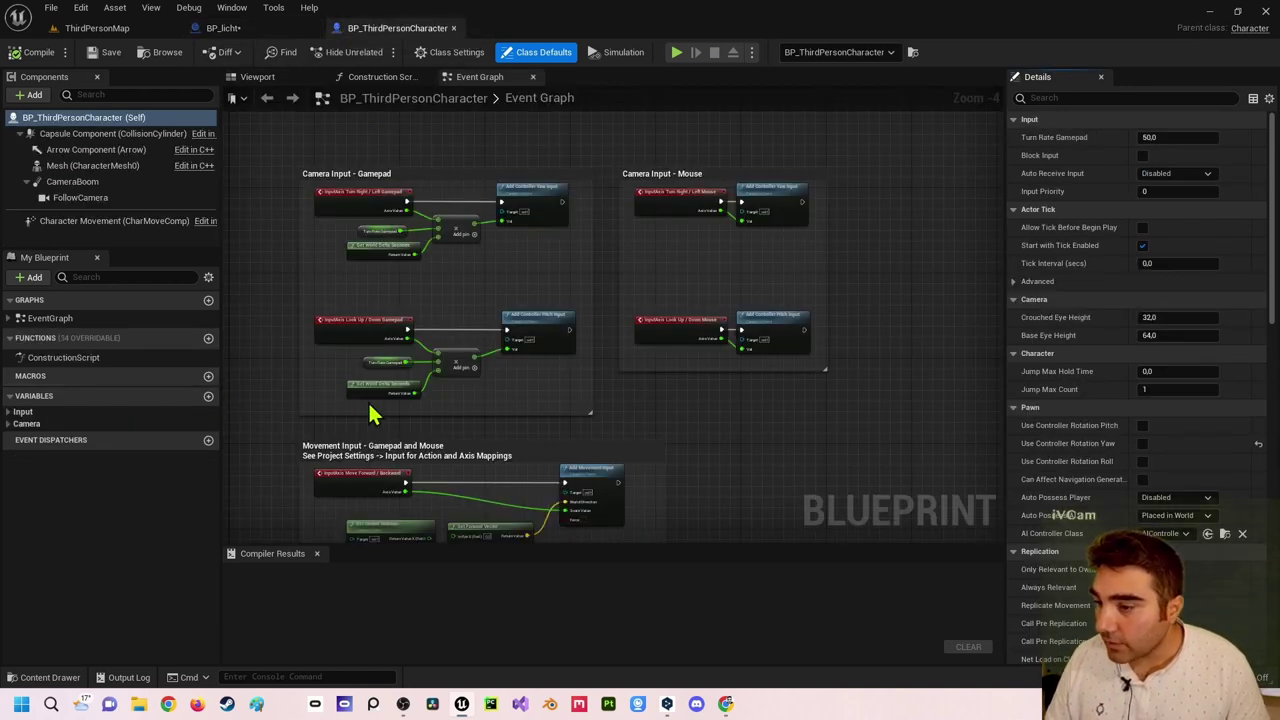
right_click_drag(371, 414, 514, 317)
scroll(611, 277, "up", 3)
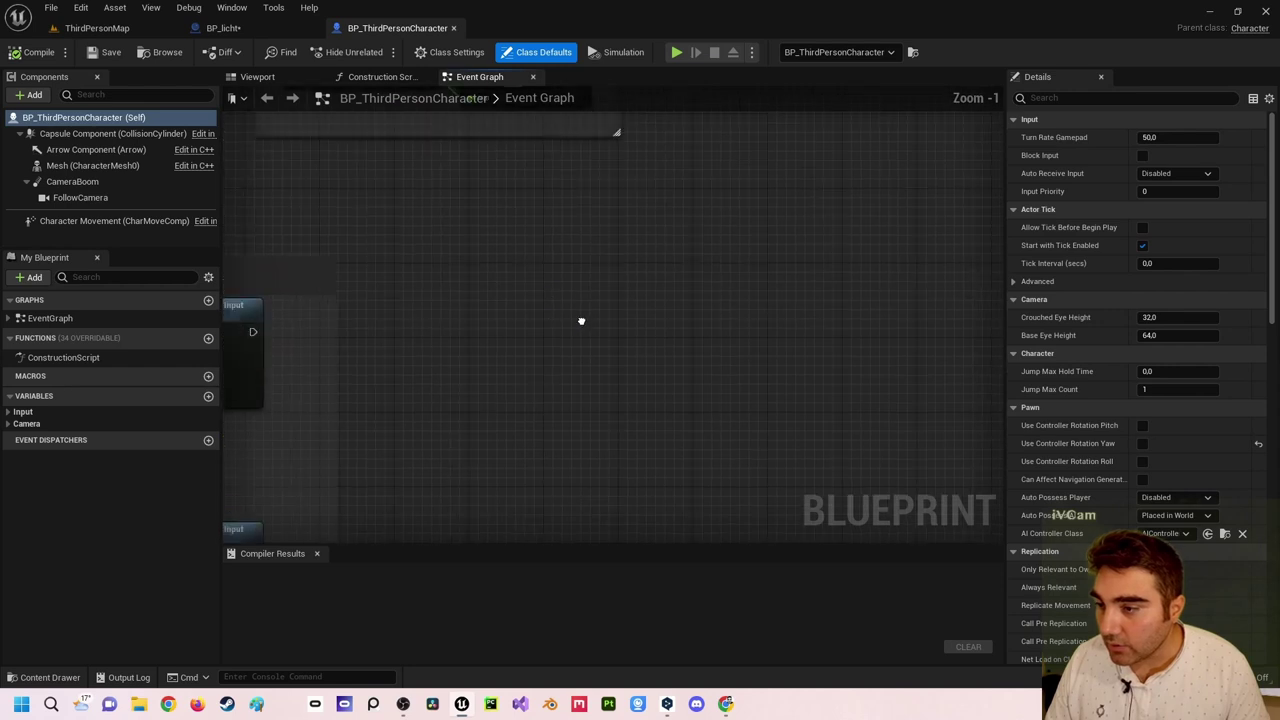
Add a '1' keyboard event node to the character's Event Graph.
right_click(484, 282)
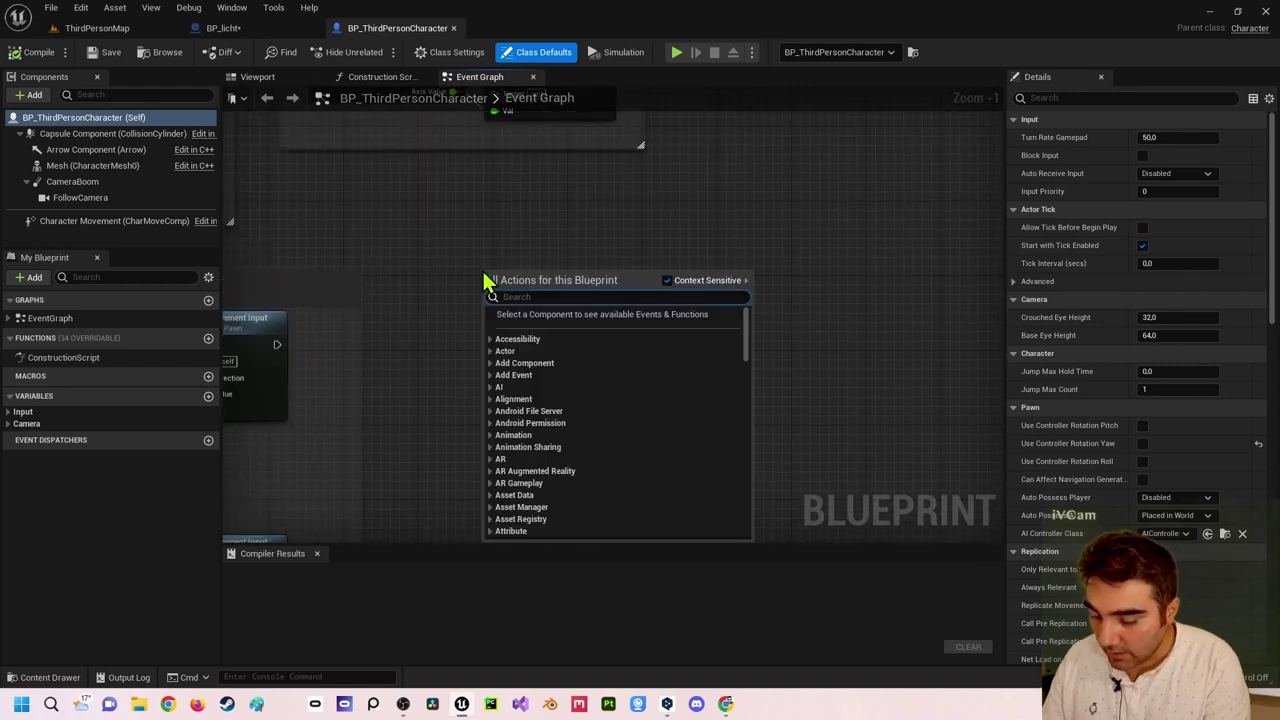
type("1 key")
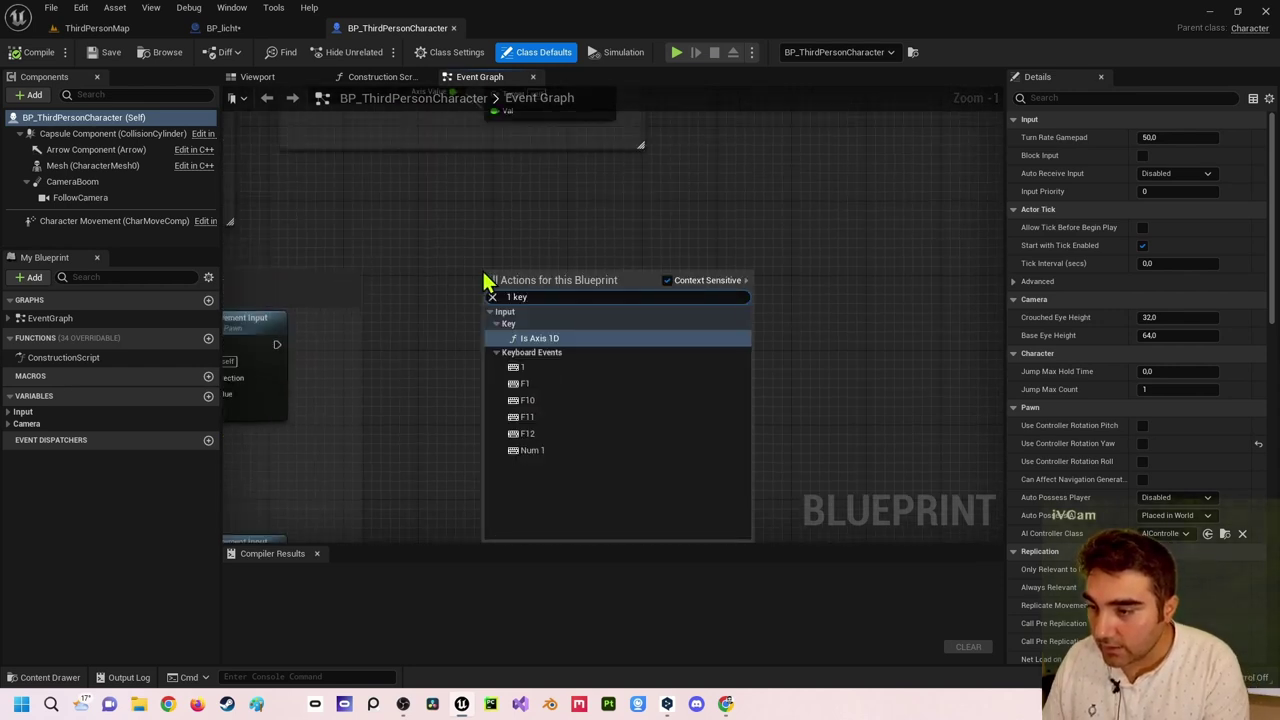
key("Return")
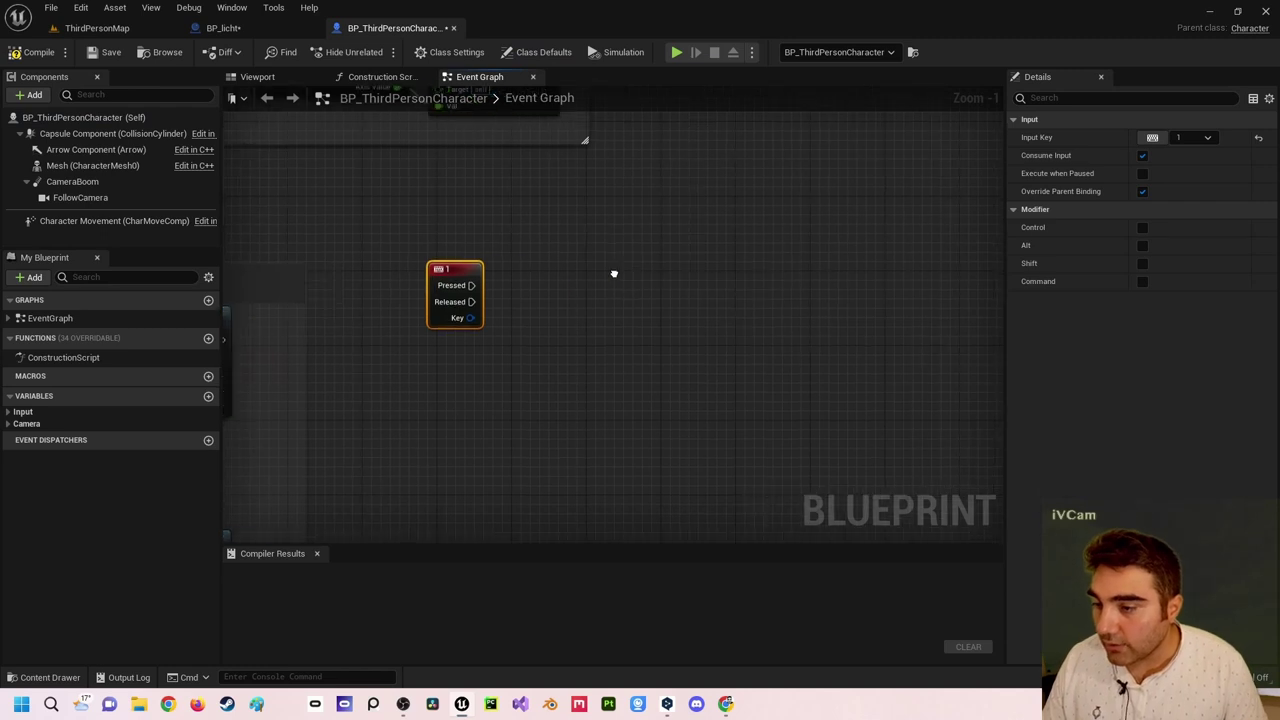
right_click_drag(614, 274, 565, 315)
Connect a Get Actor Of Class node to the 1 key's Pressed output.
mouse_move(445, 293)
left_mouse_down()
mouse_move(575, 303)
mouse_move(562, 296)
left_mouse_up()
type("get")
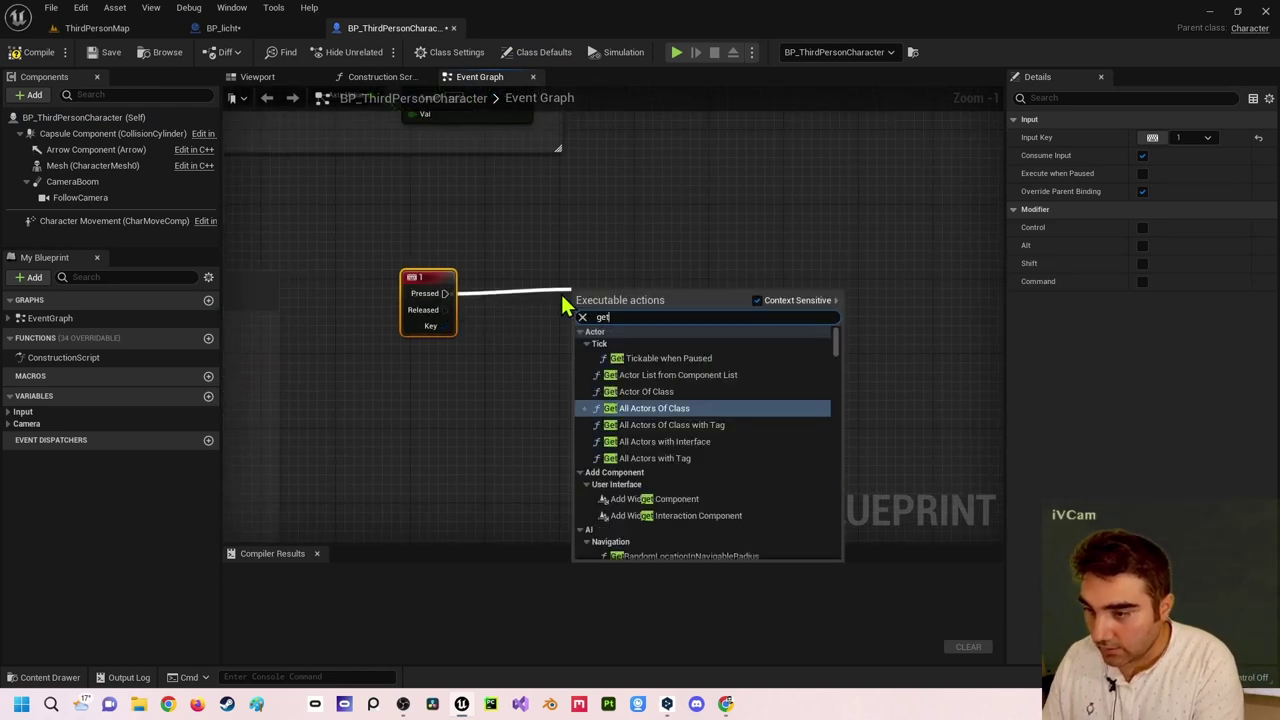
type("actor")
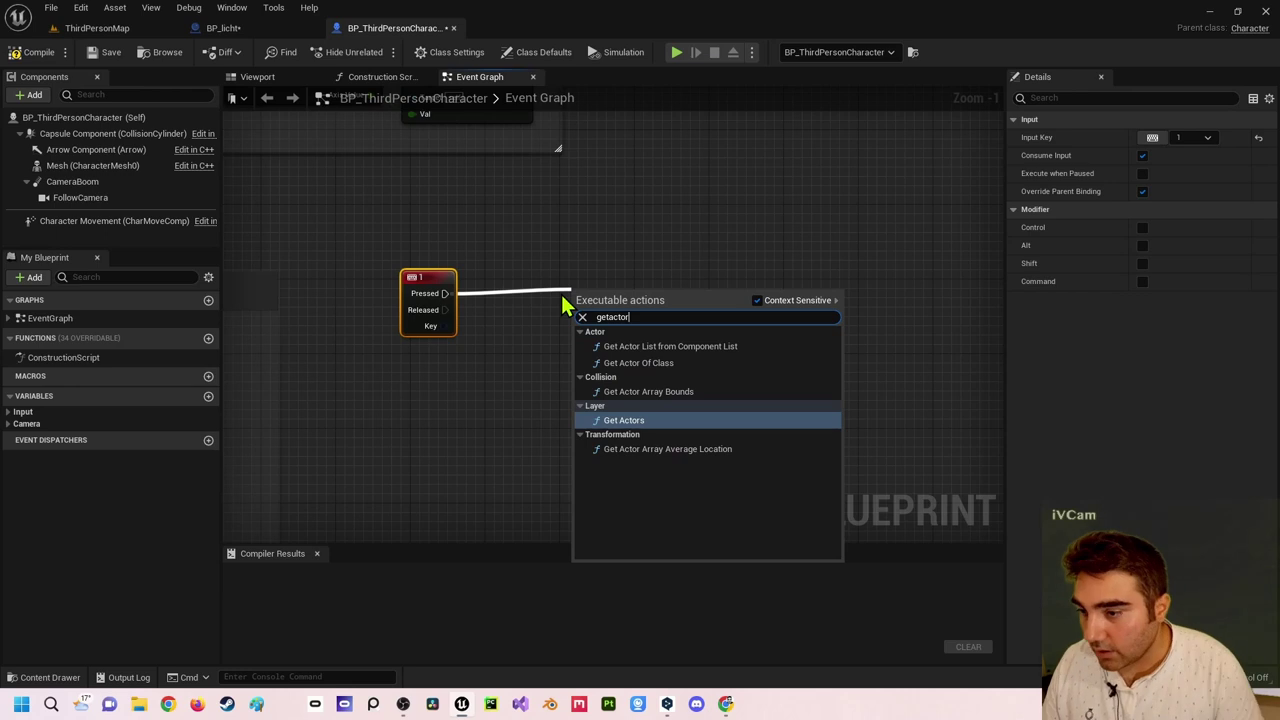
left_click(638, 362)
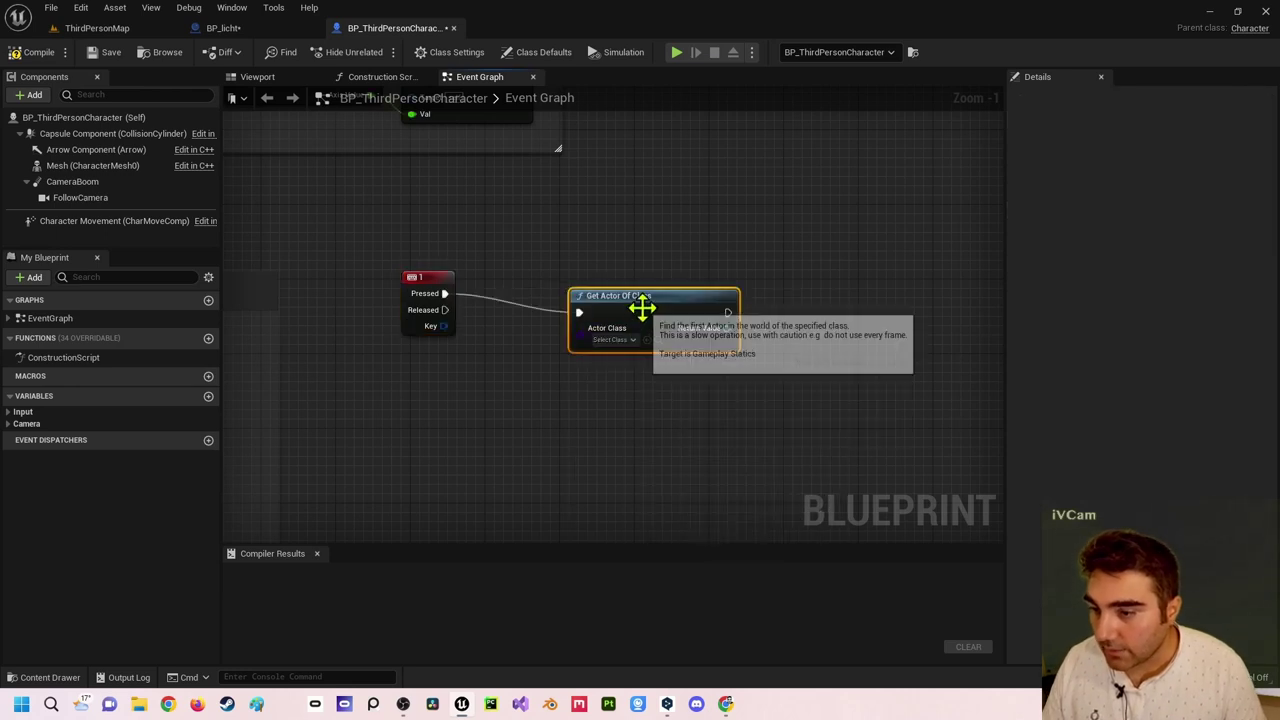
mouse_move(691, 334)
right_mouse_down()
mouse_move(528, 298)
mouse_move(599, 255)
right_mouse_up()
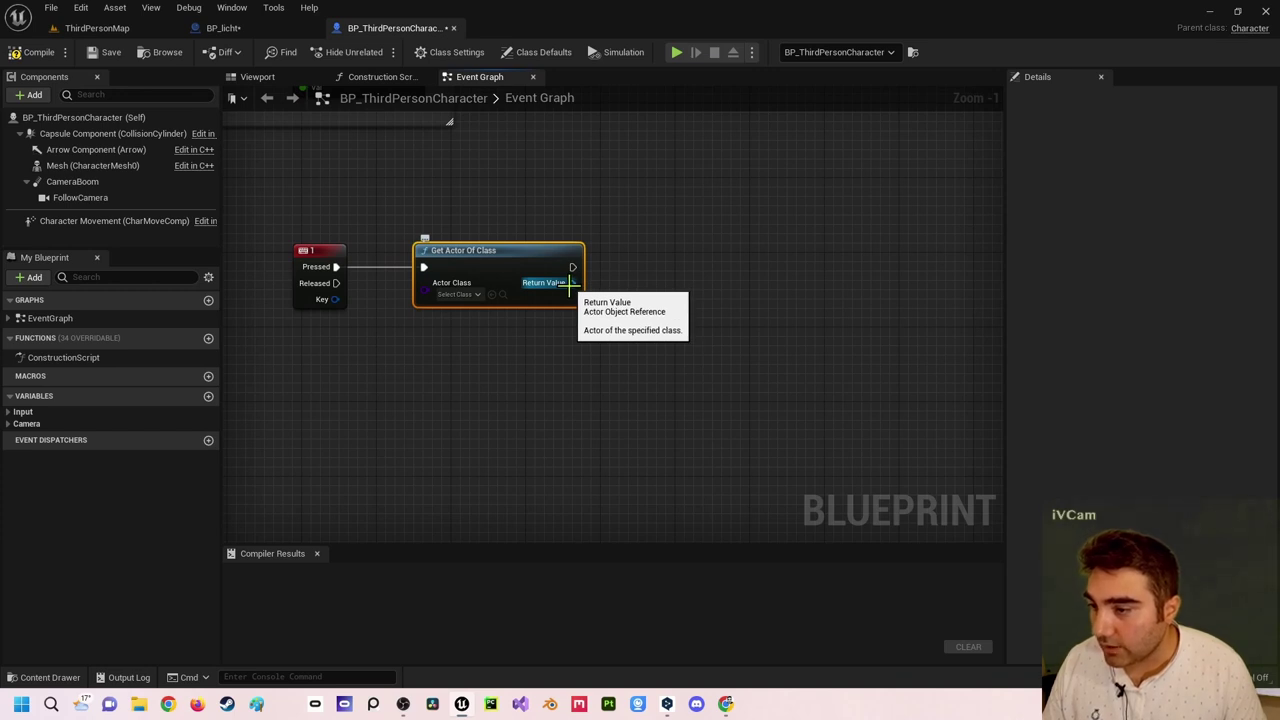
Add a Toggle Visibility node after Get Actor Of Class.
left_click_drag(569, 286, 690, 294)
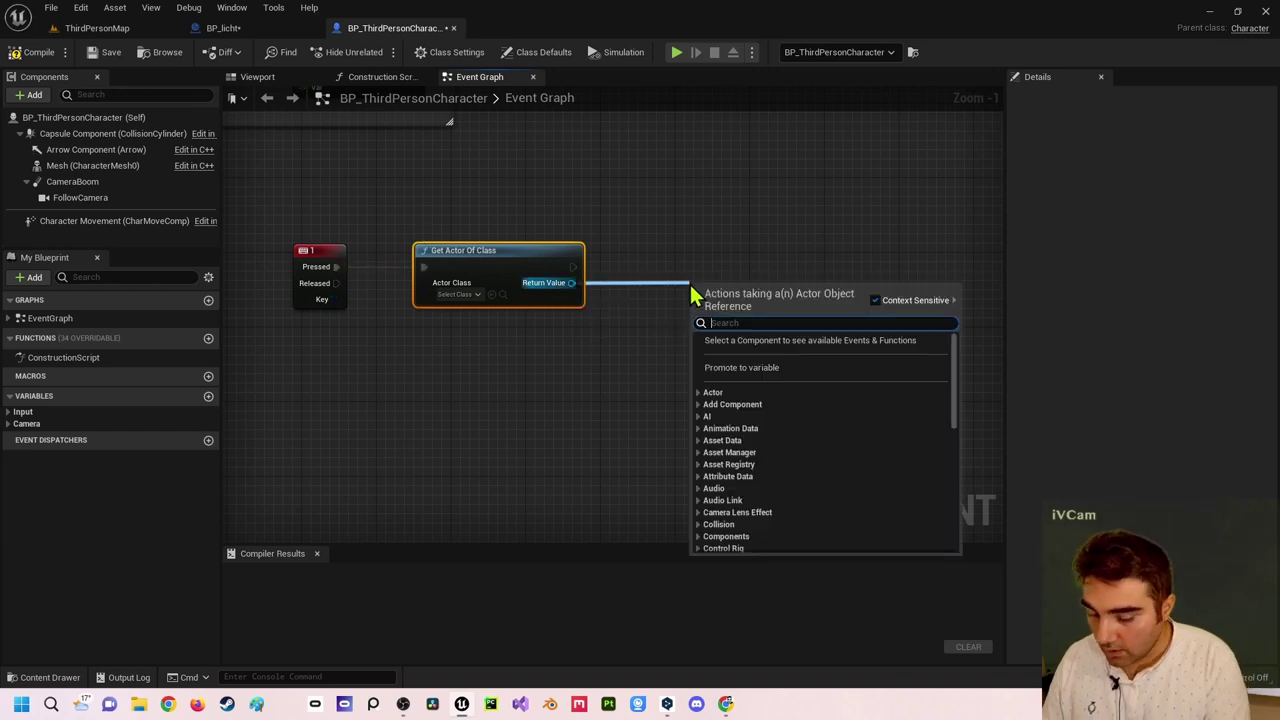
type("toggl")
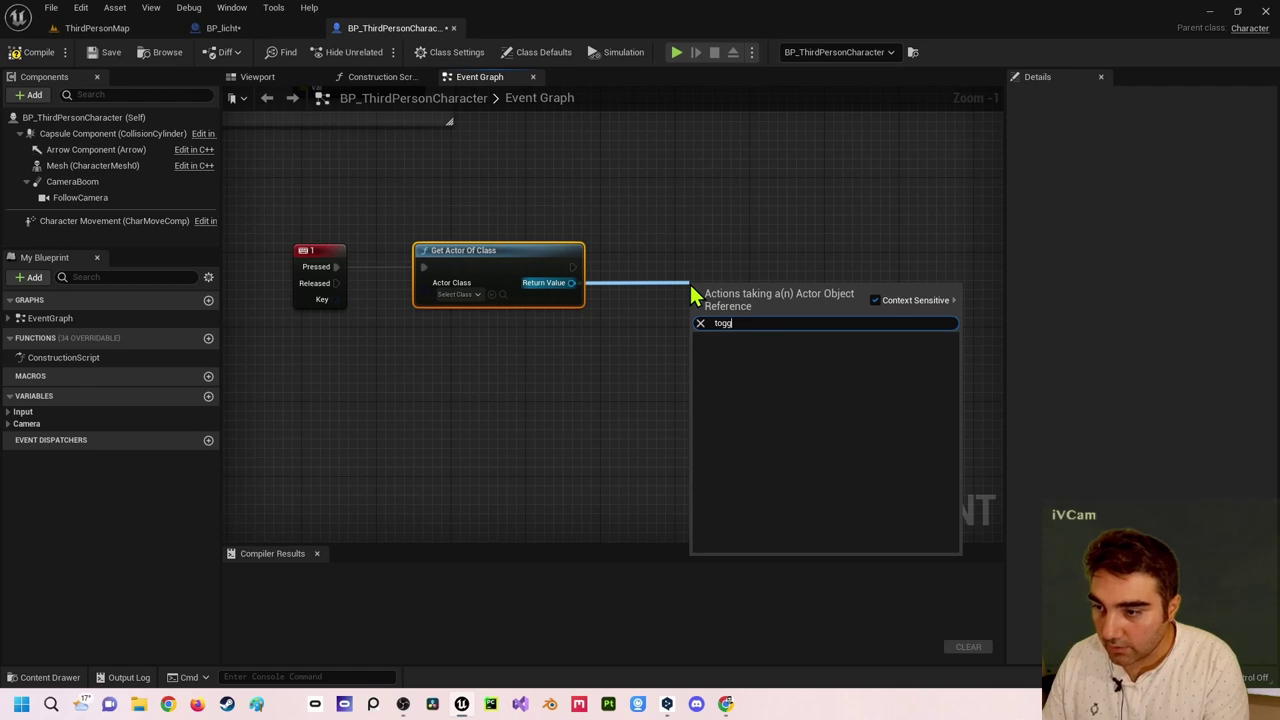
left_click(560, 386)
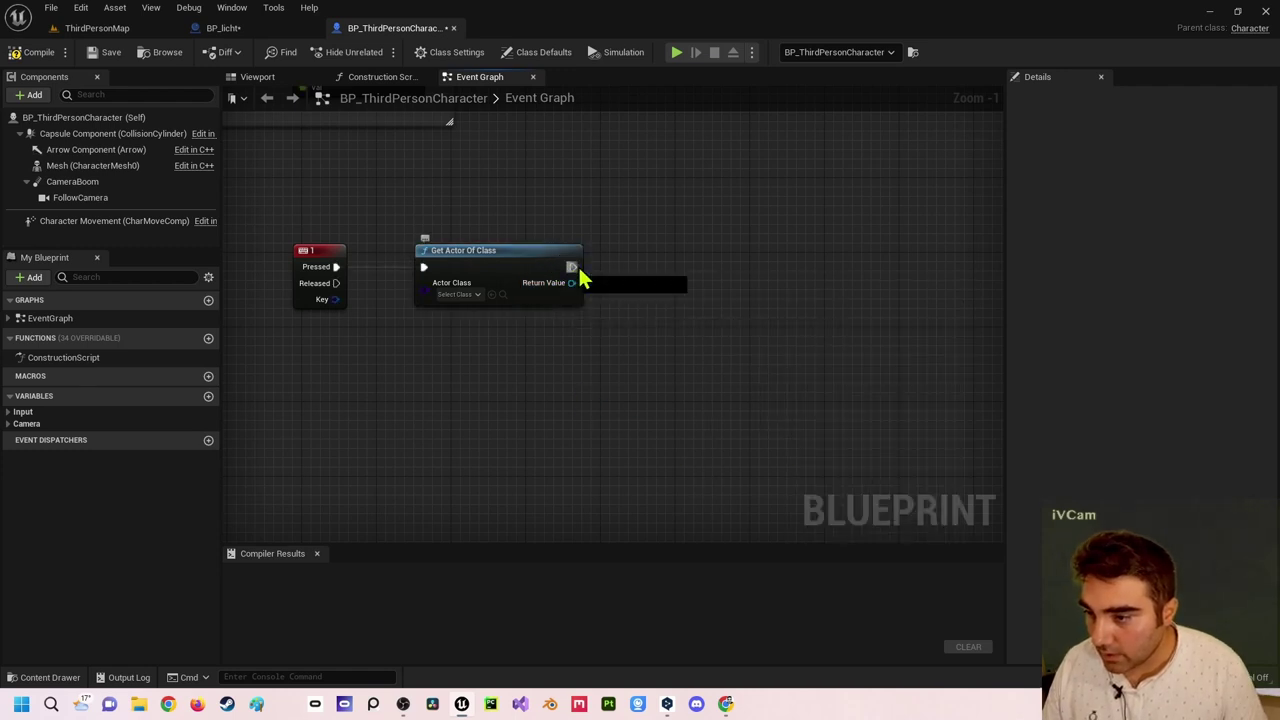
left_click_drag(572, 267, 694, 286)
type("toggle")
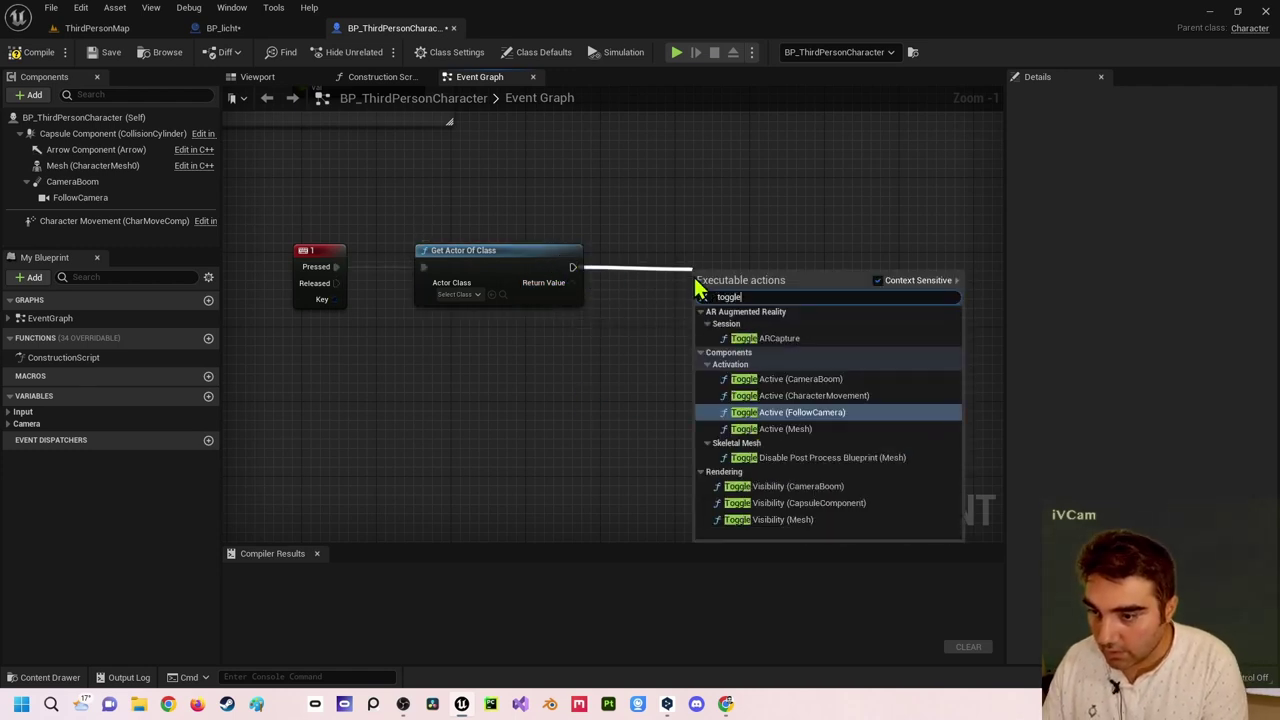
key("Down")
key("Down")
key("Down")
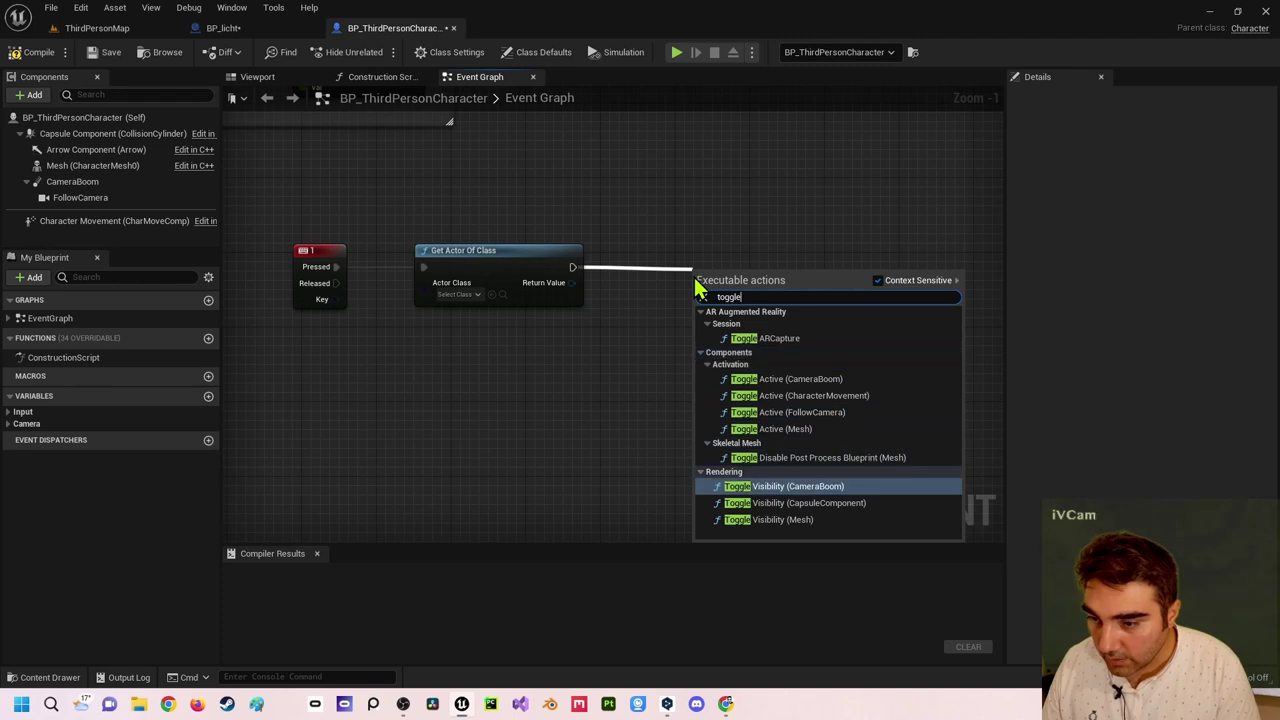
key("Down")
key("Down")
key("Return")
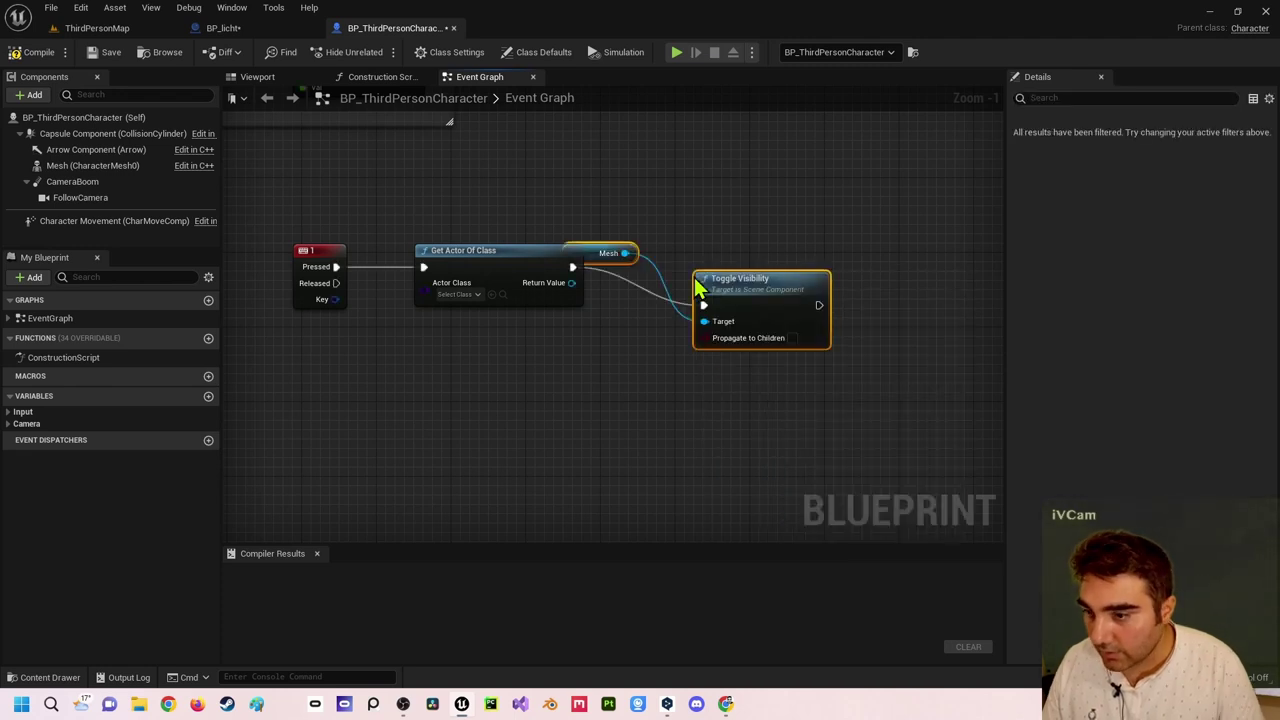
Delete the Mesh getter and wire the found actor's Root Component into Toggle Visibility's Target.
left_click_drag(778, 240, 788, 258)
left_click(634, 251)
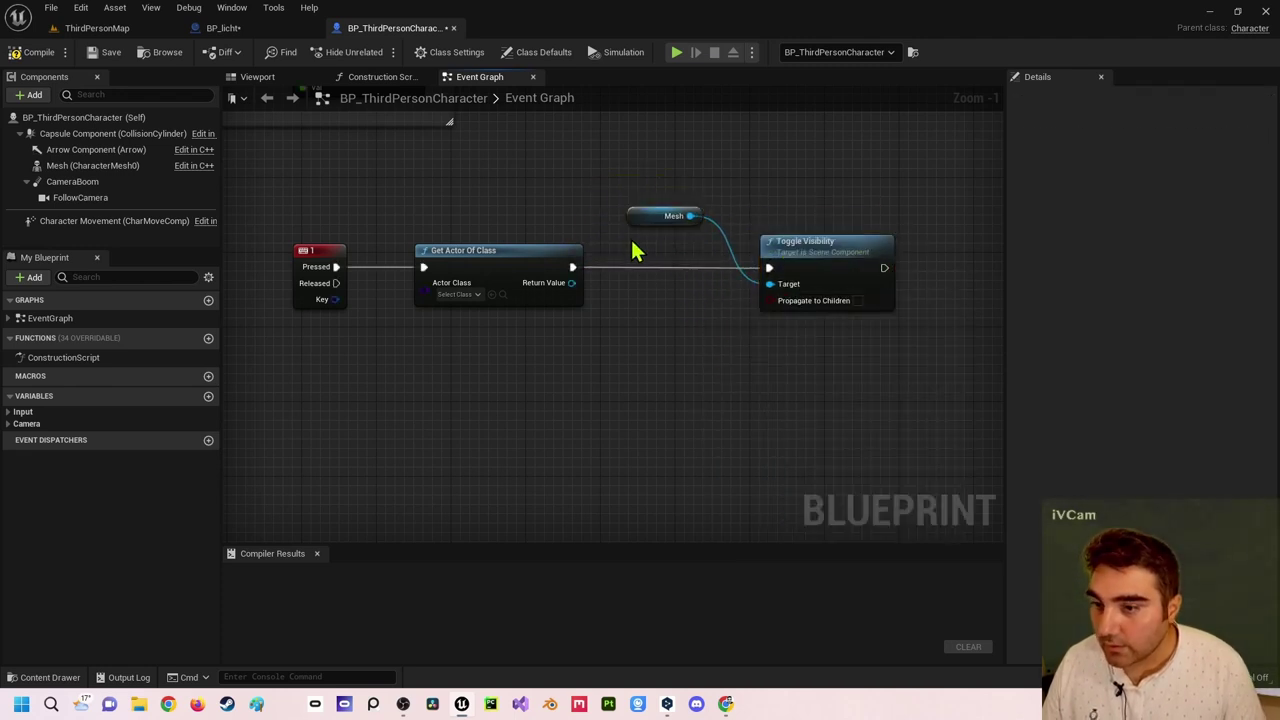
left_click(639, 212)
key("Delete")
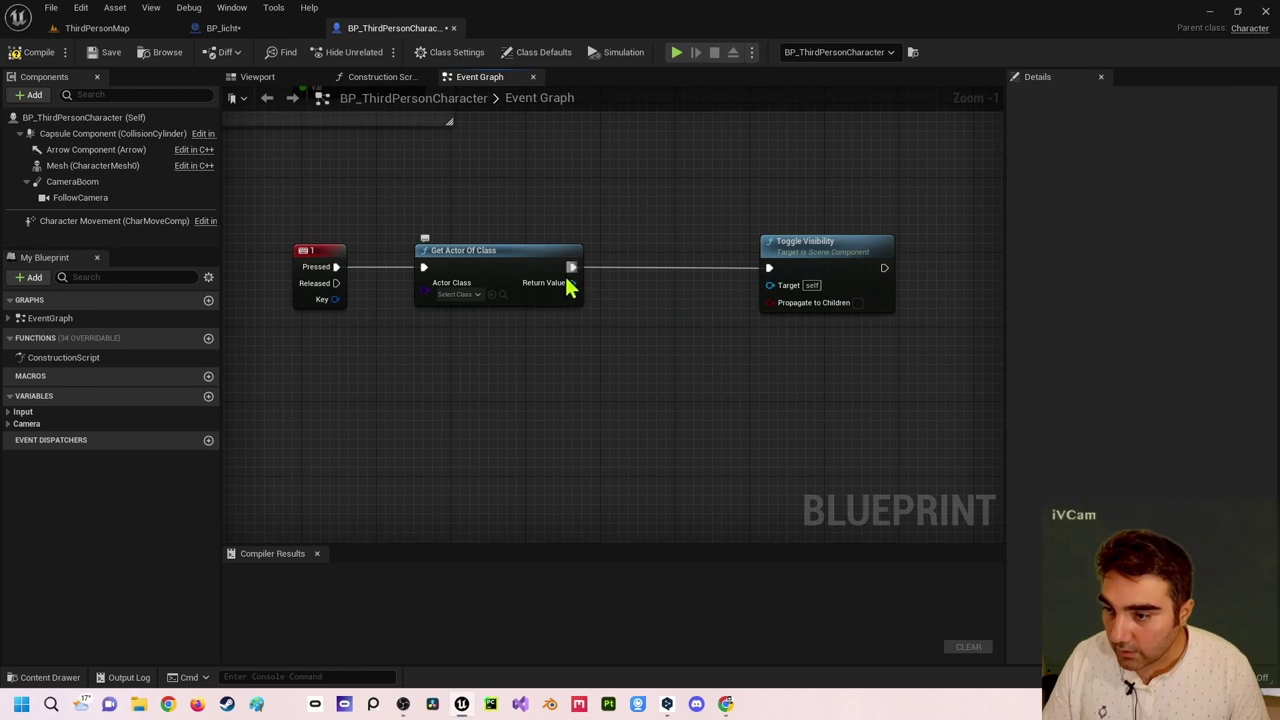
left_click_drag(571, 283, 773, 292)
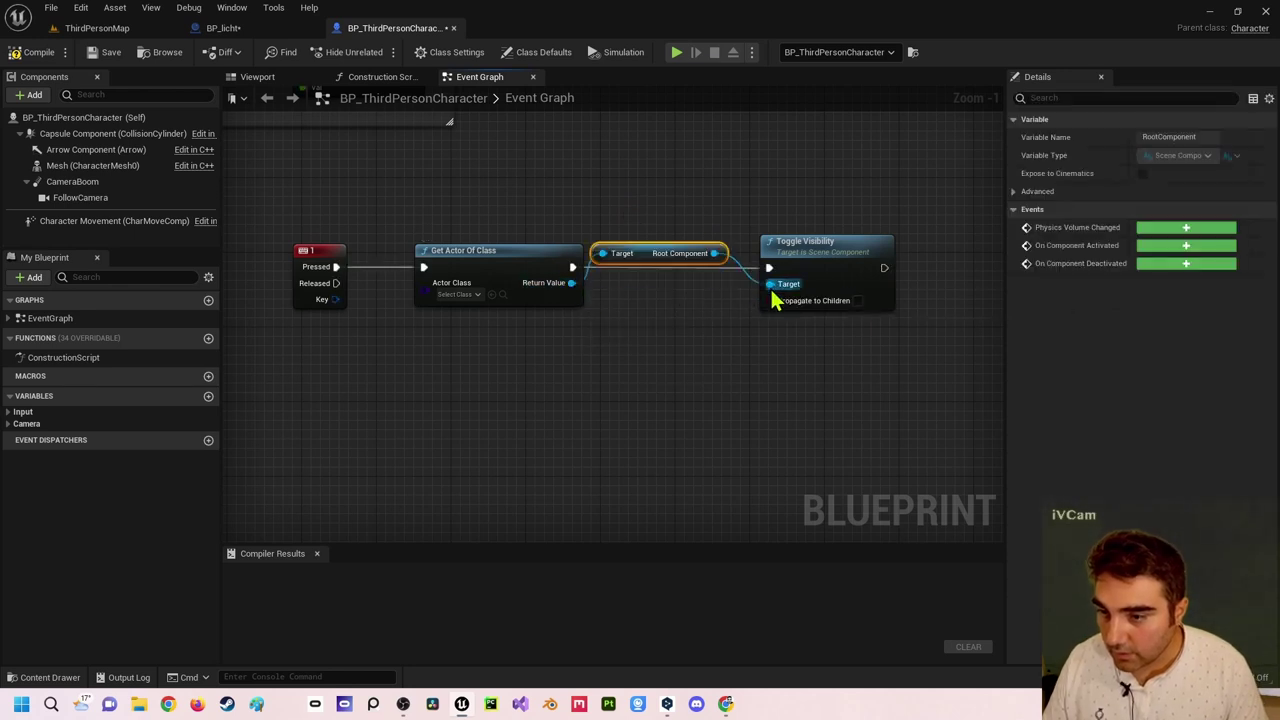
left_click_drag(683, 243, 711, 290)
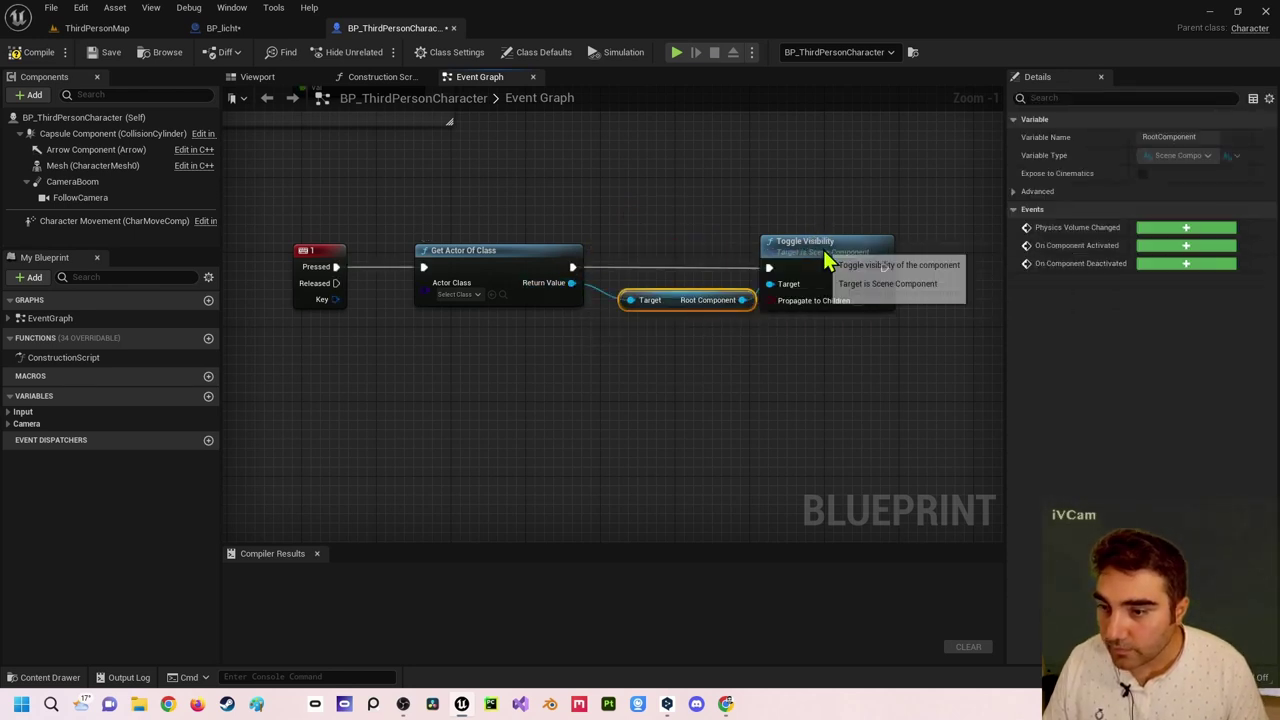
left_click_drag(828, 250, 865, 250)
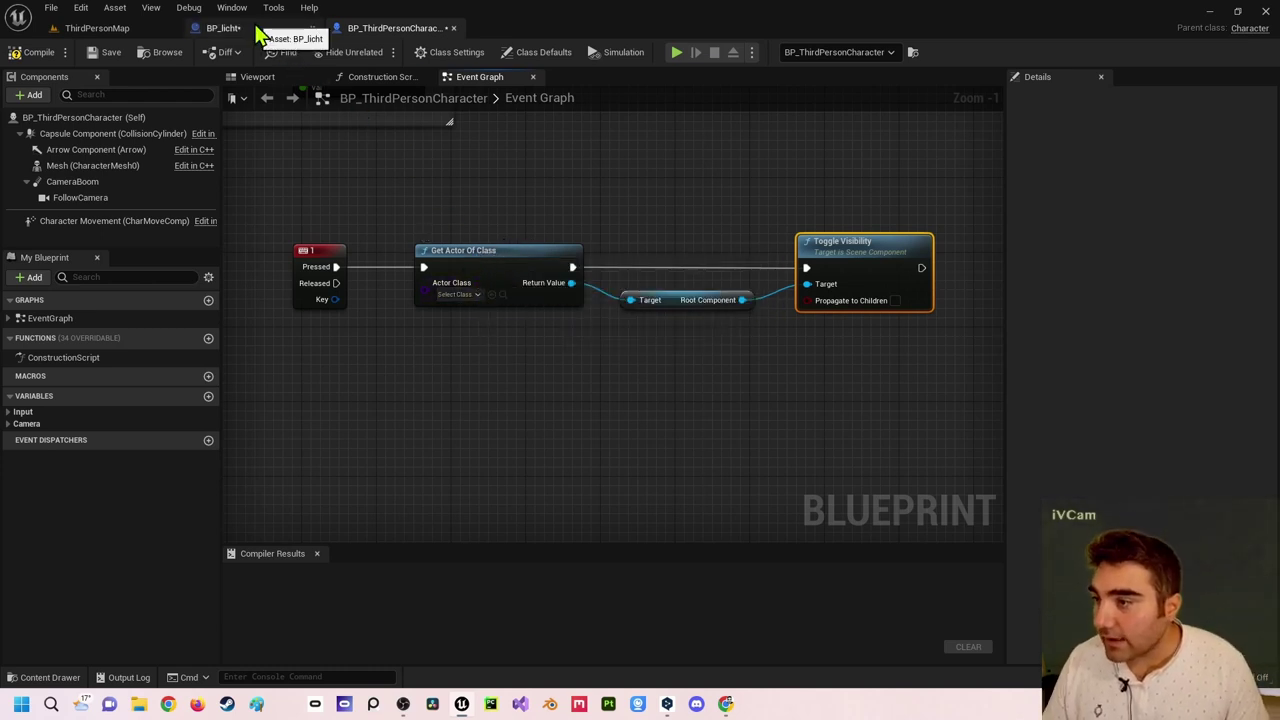
left_click(258, 34)
left_click(100, 28)
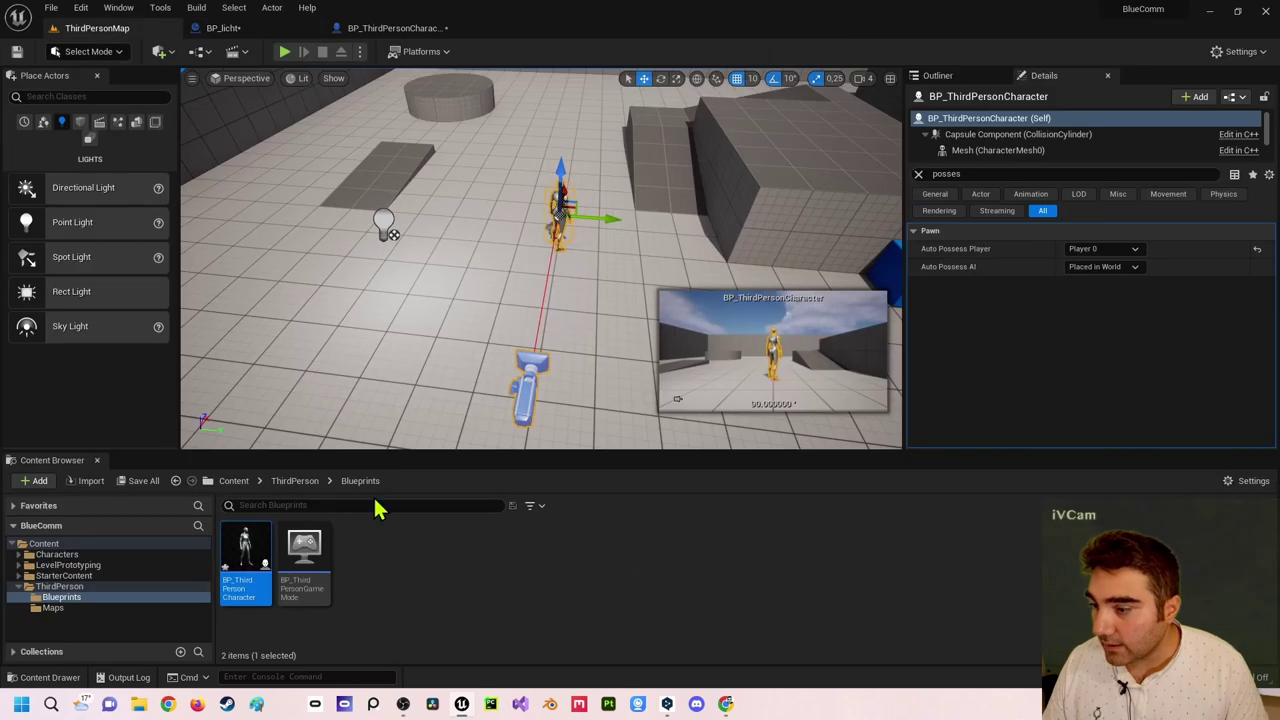
left_click(378, 230)
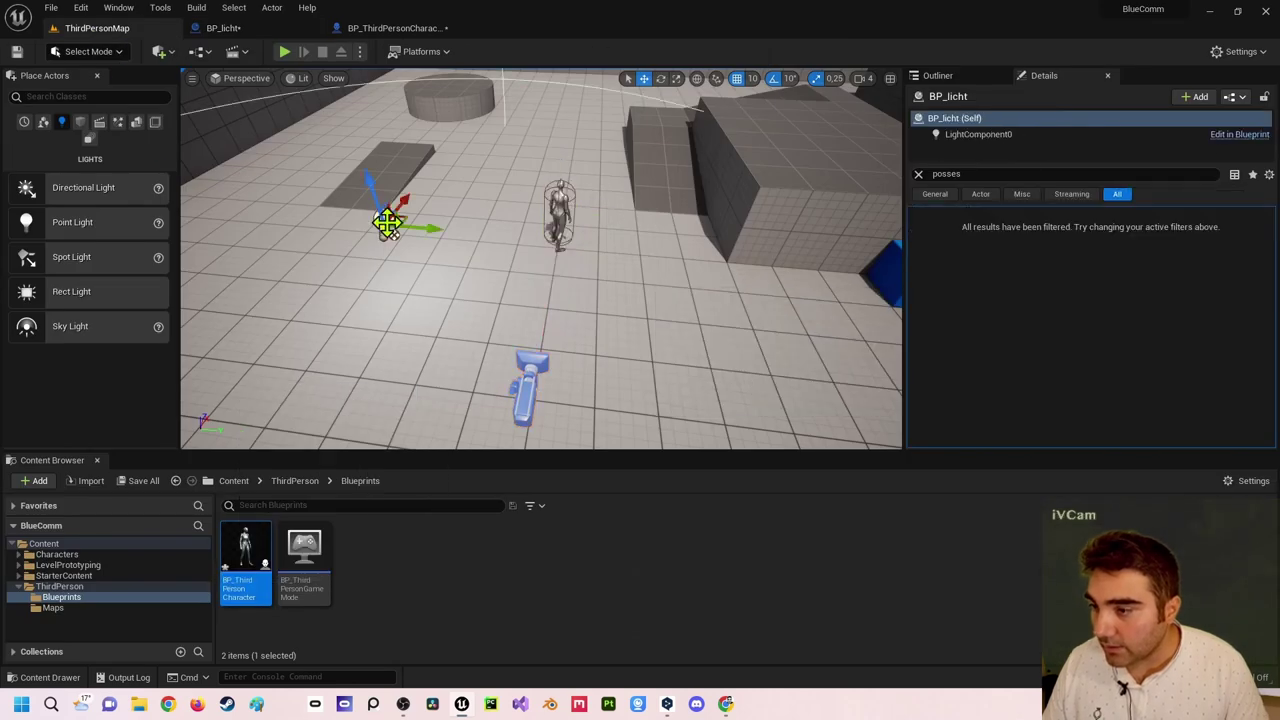
key("ctrl+b")
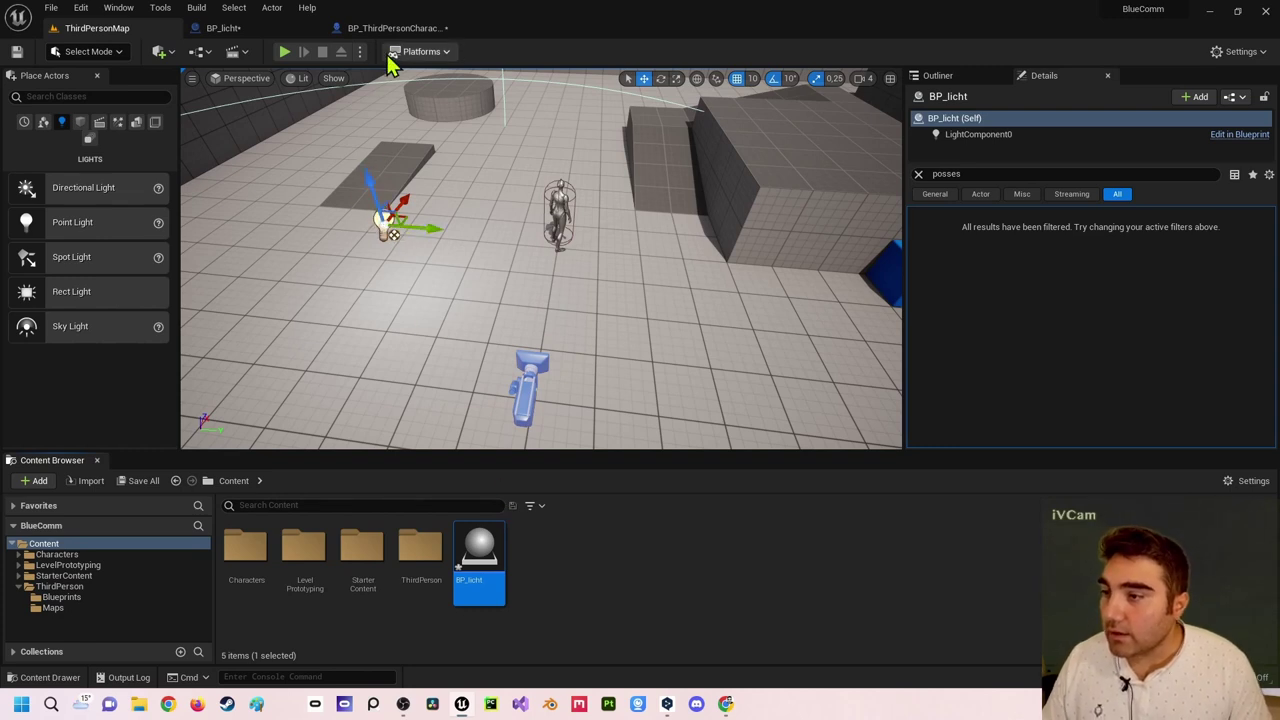
left_click(365, 28)
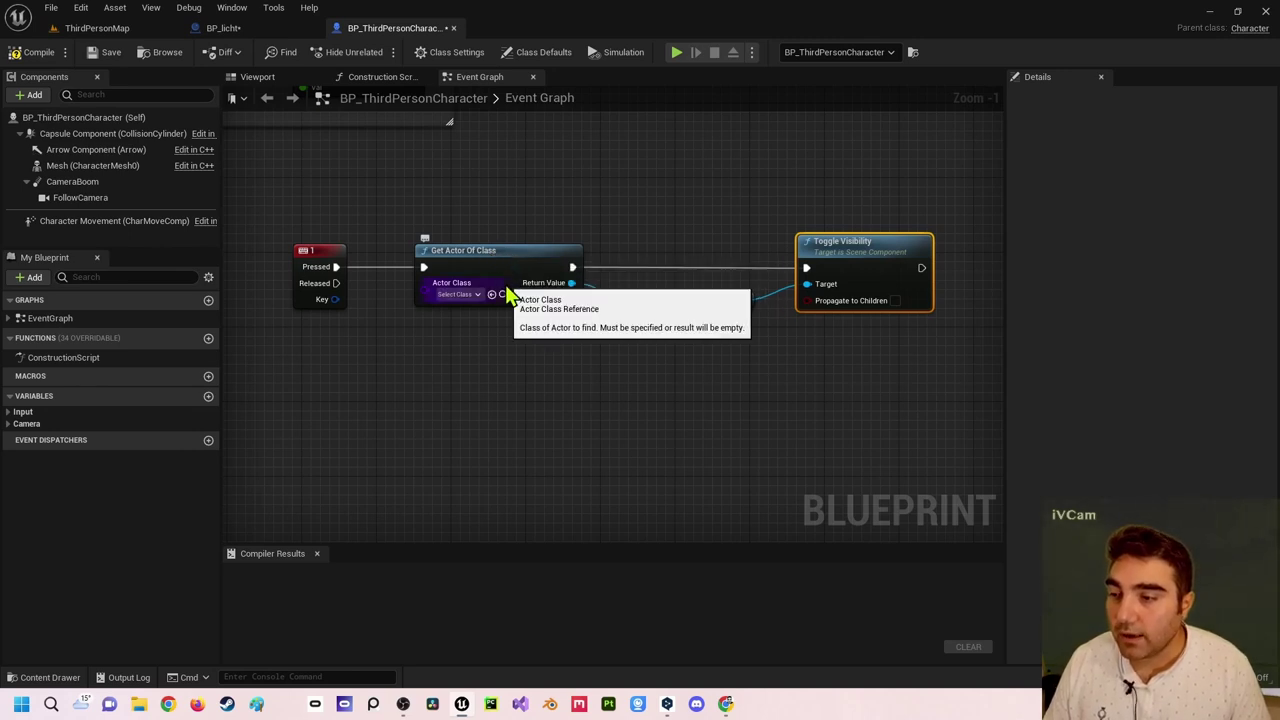
Set Get Actor Of Class to BP_licht and compile the character Blueprint.
left_click(460, 295)
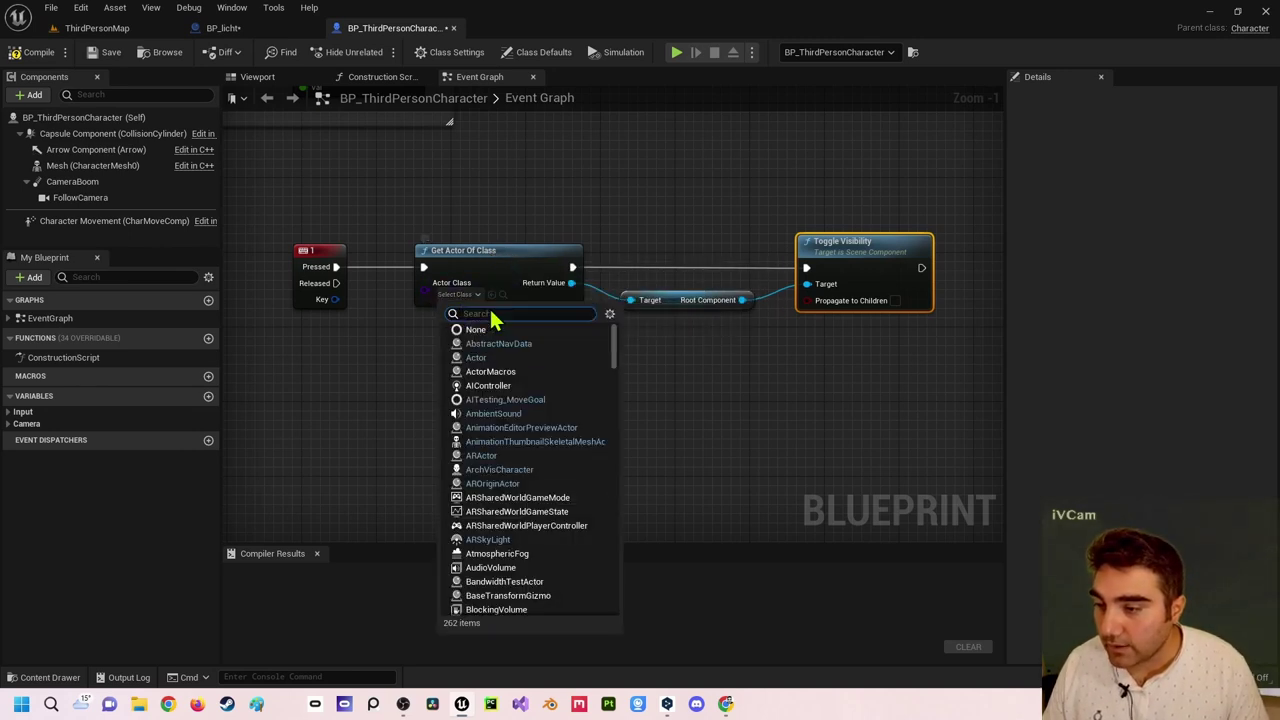
type("B")
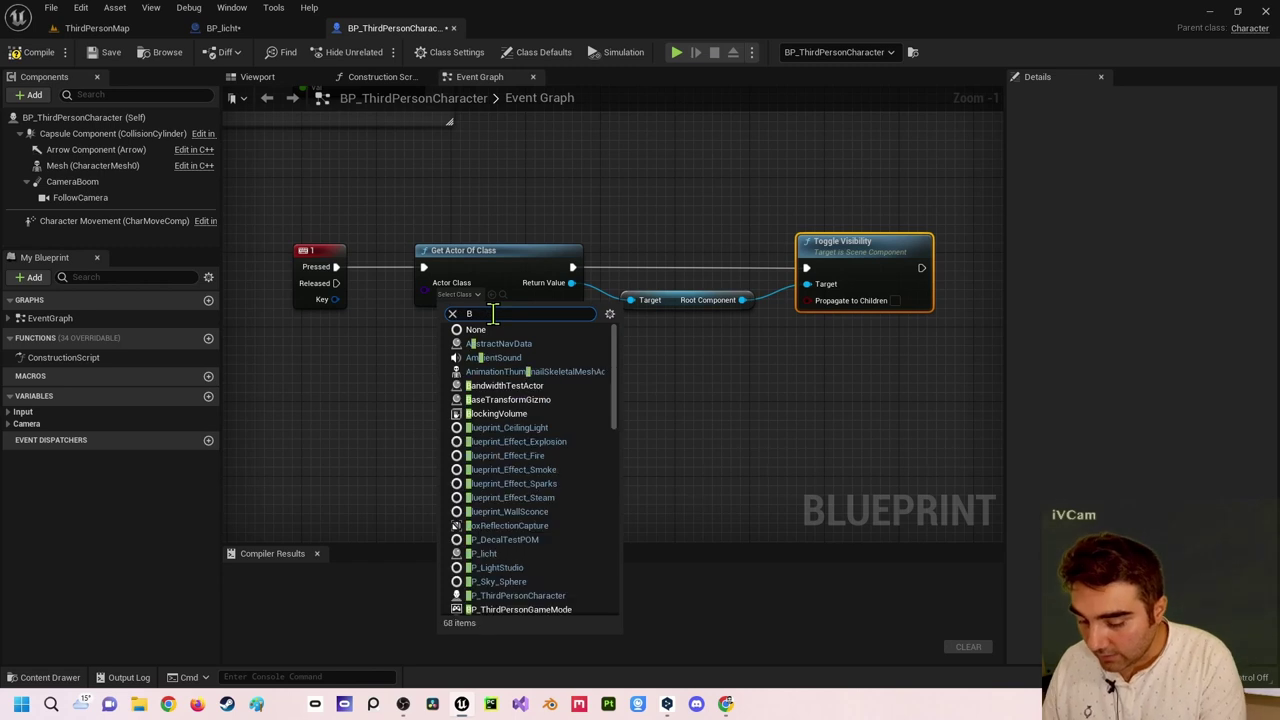
type("P_liu")
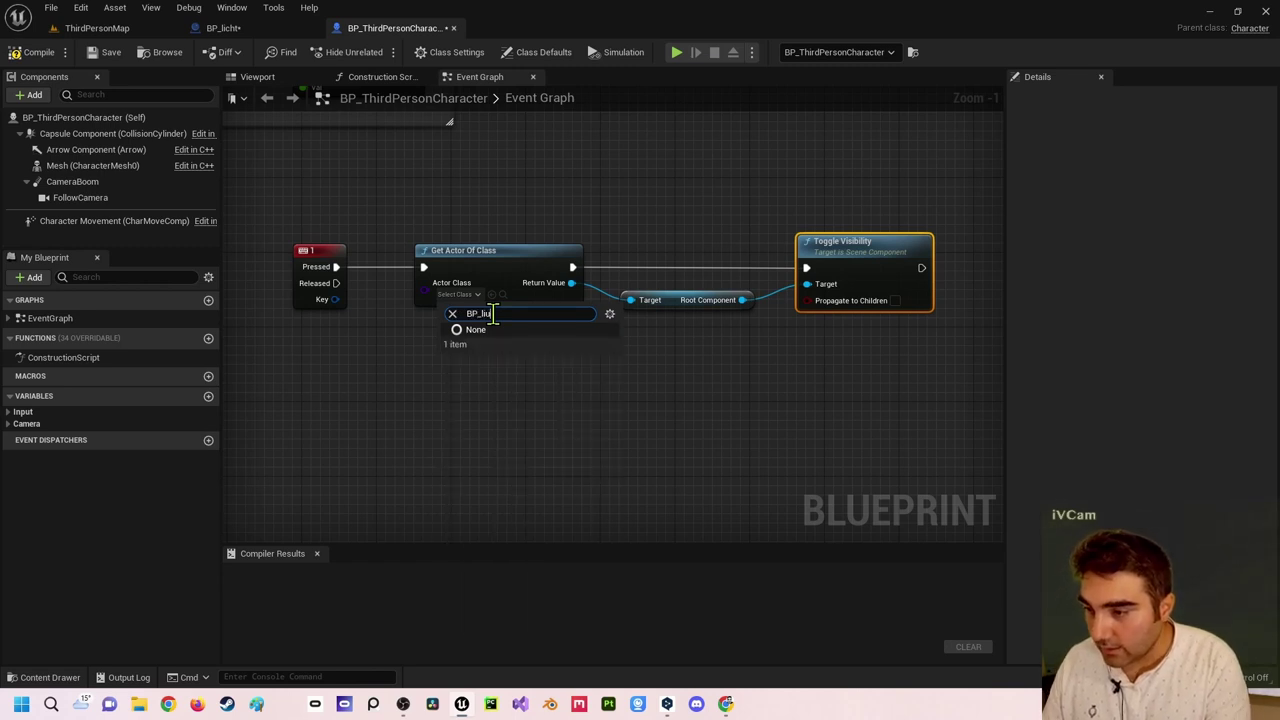
key("BackSpace")
type("cht")
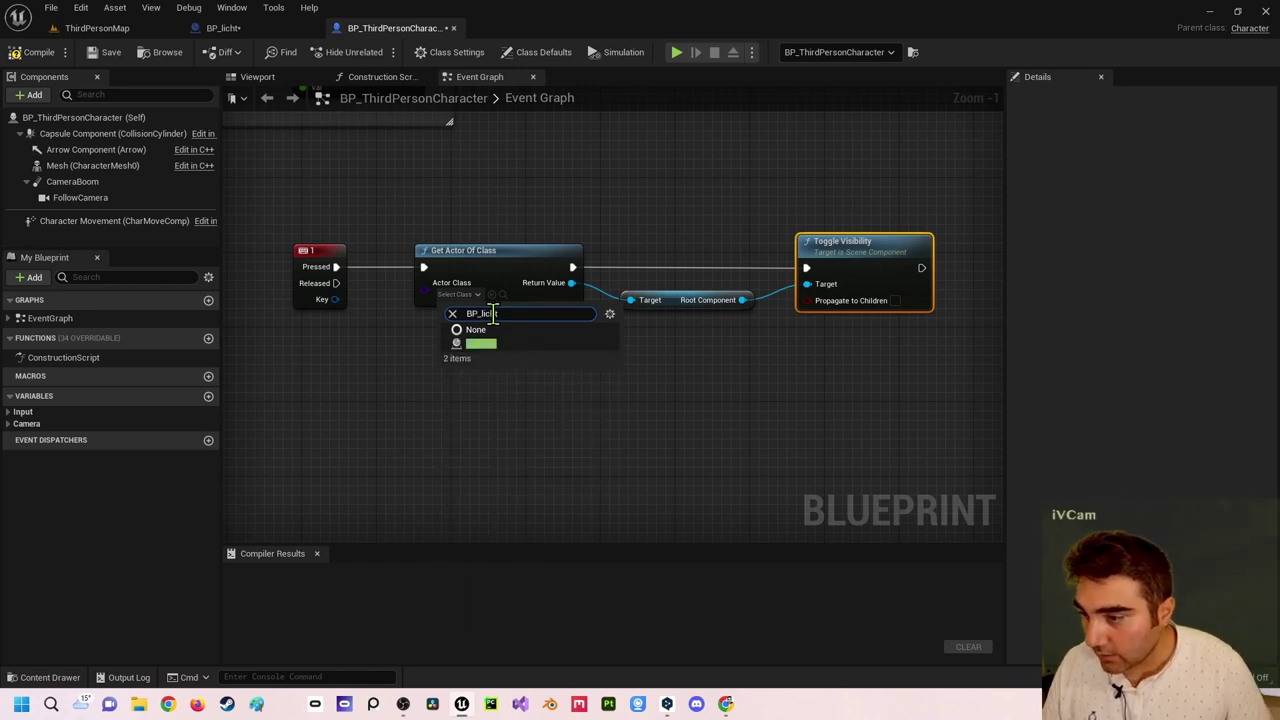
left_click(503, 358)
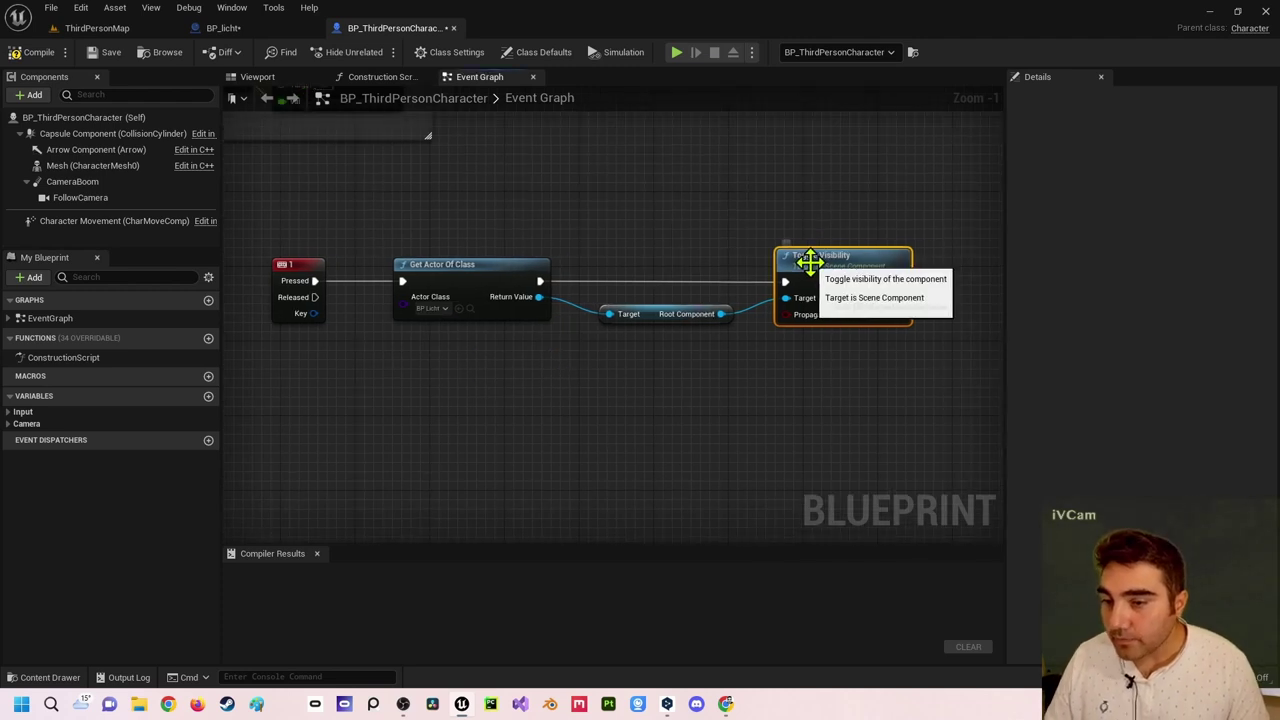
left_click(40, 53)
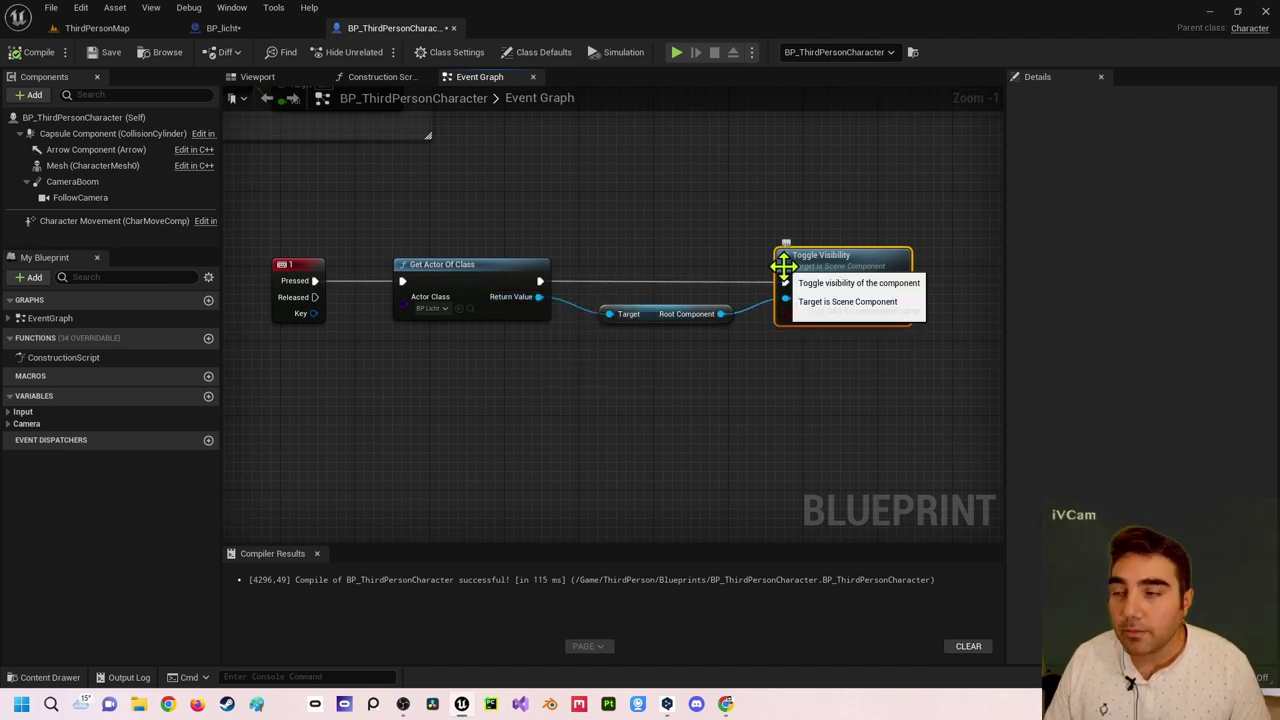
Alt-drag the light twice to create BP_licht2 and BP_licht3, then play-test the level.
left_click(100, 28)
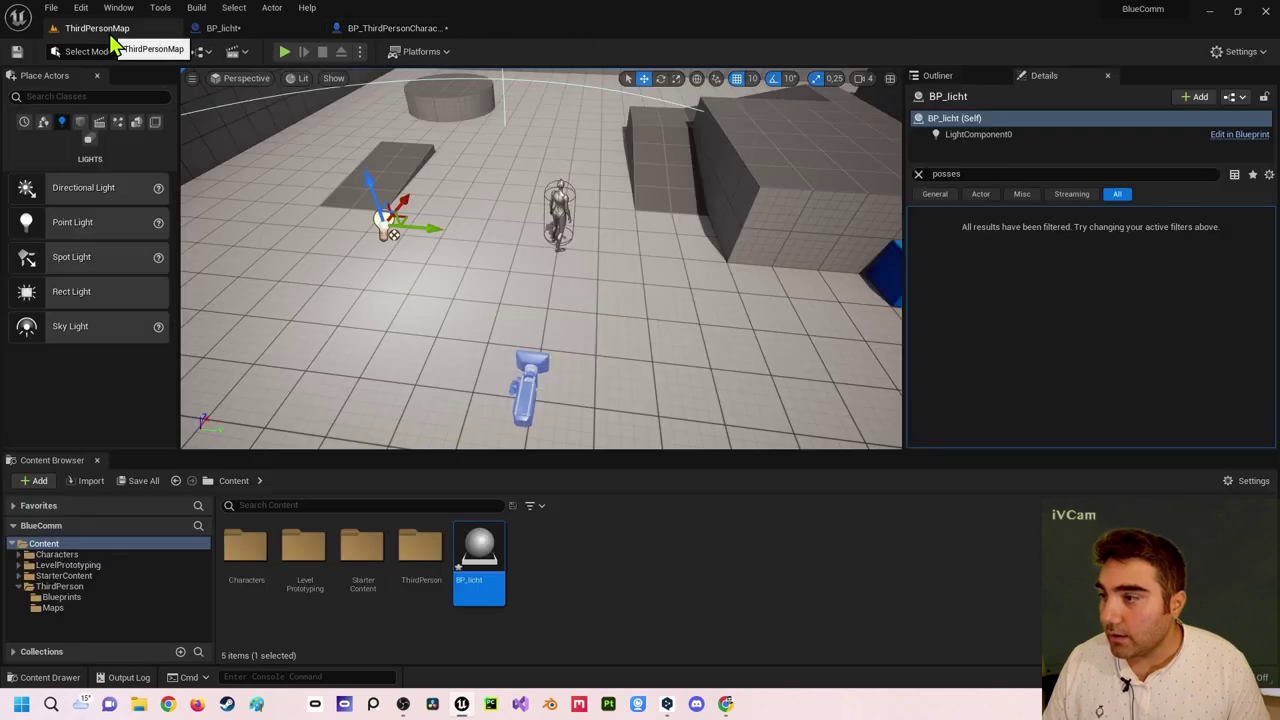
left_click_drag(476, 280, 451, 96)
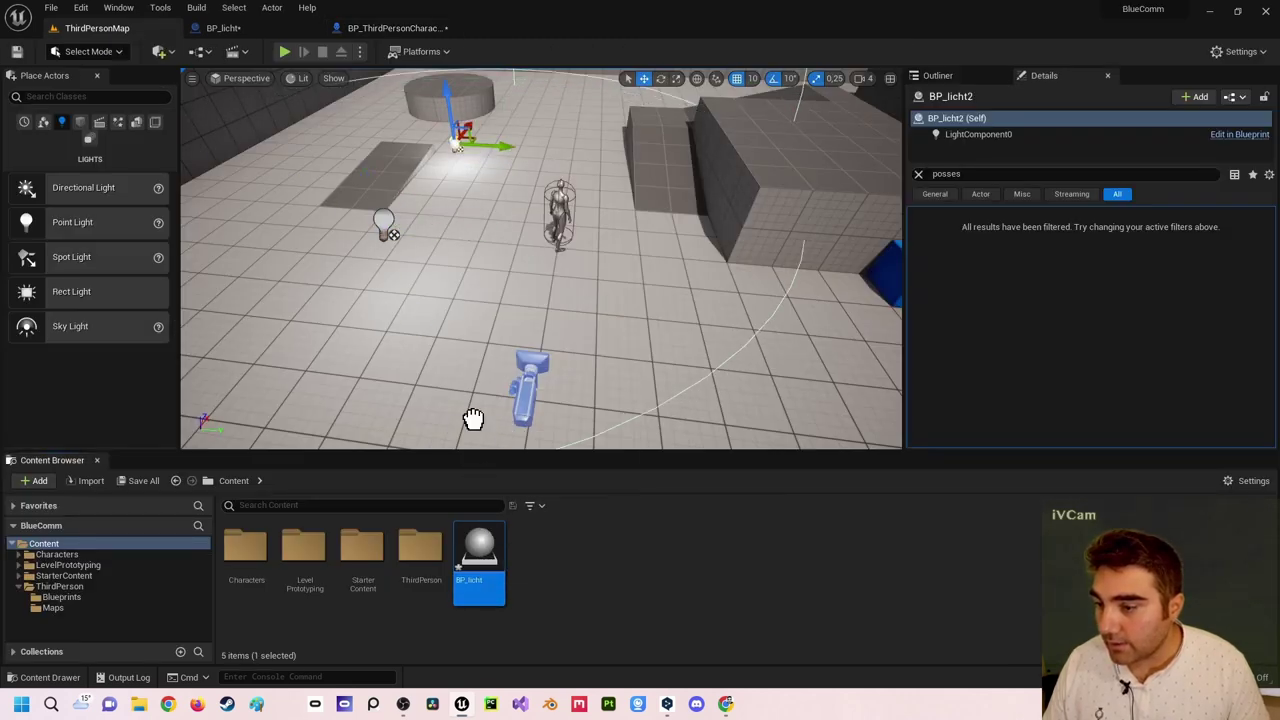
left_click_drag(480, 565, 497, 130)
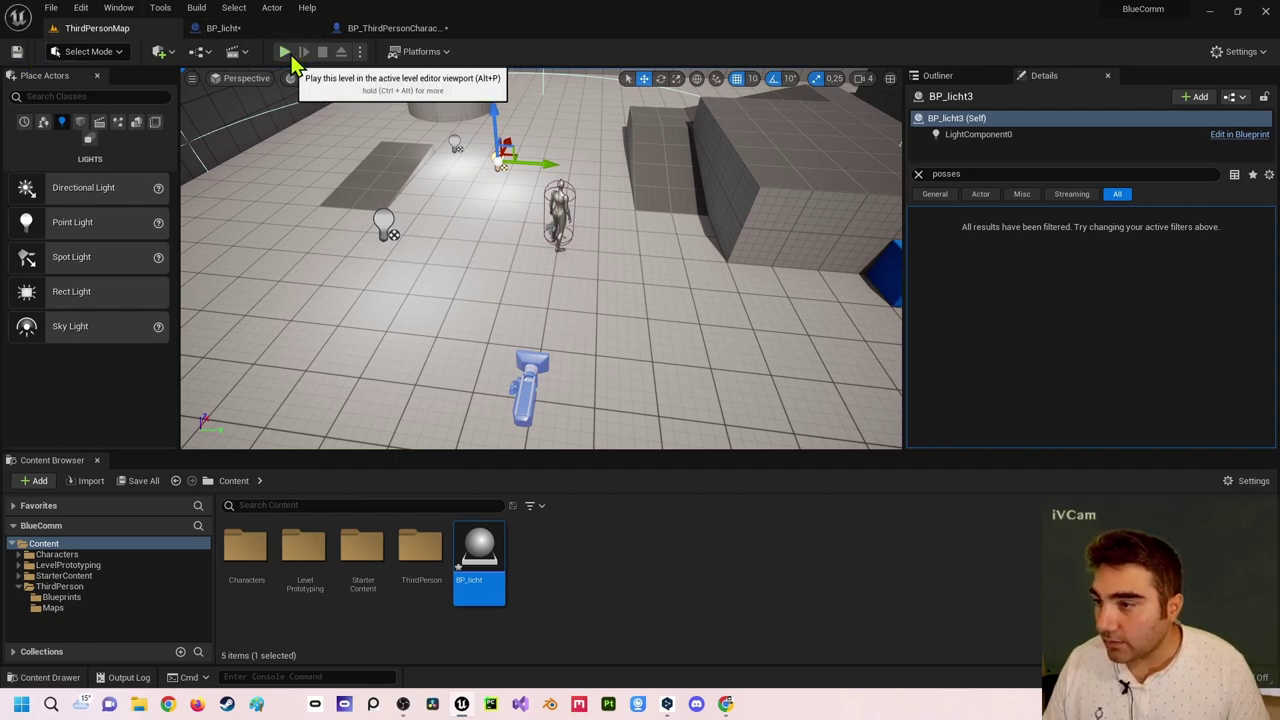
left_click(285, 52)
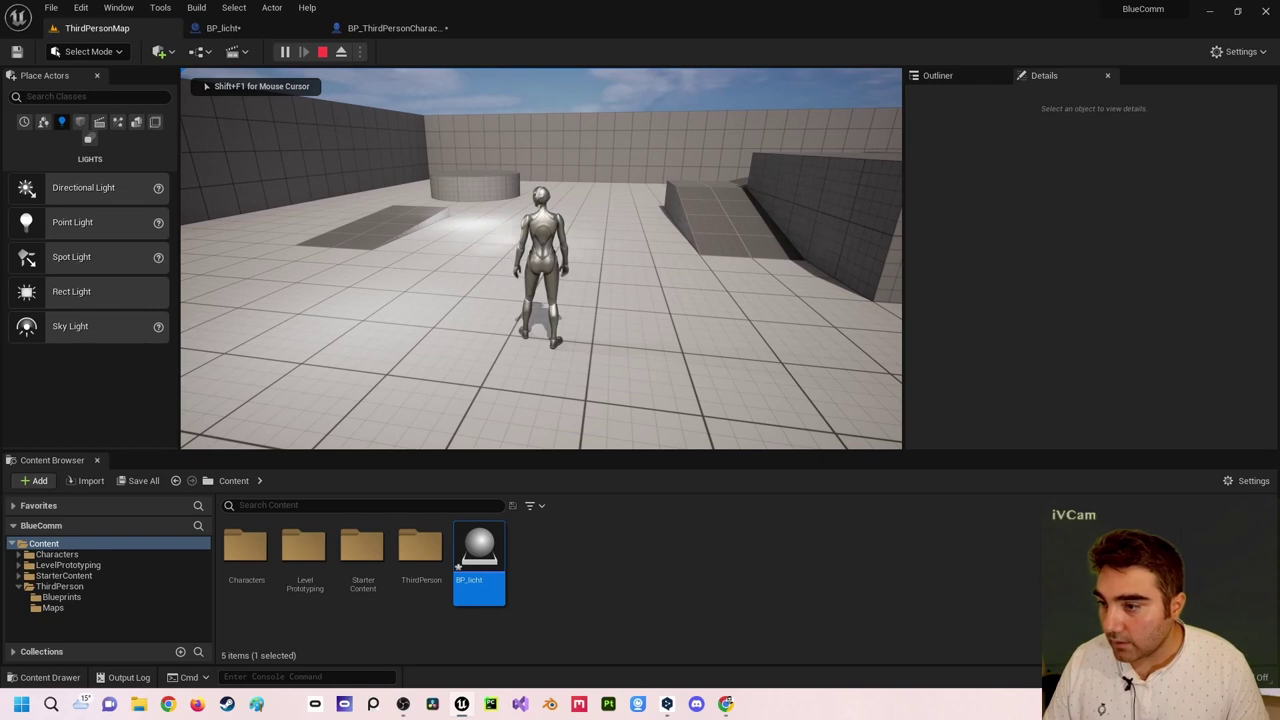
key("Escape")
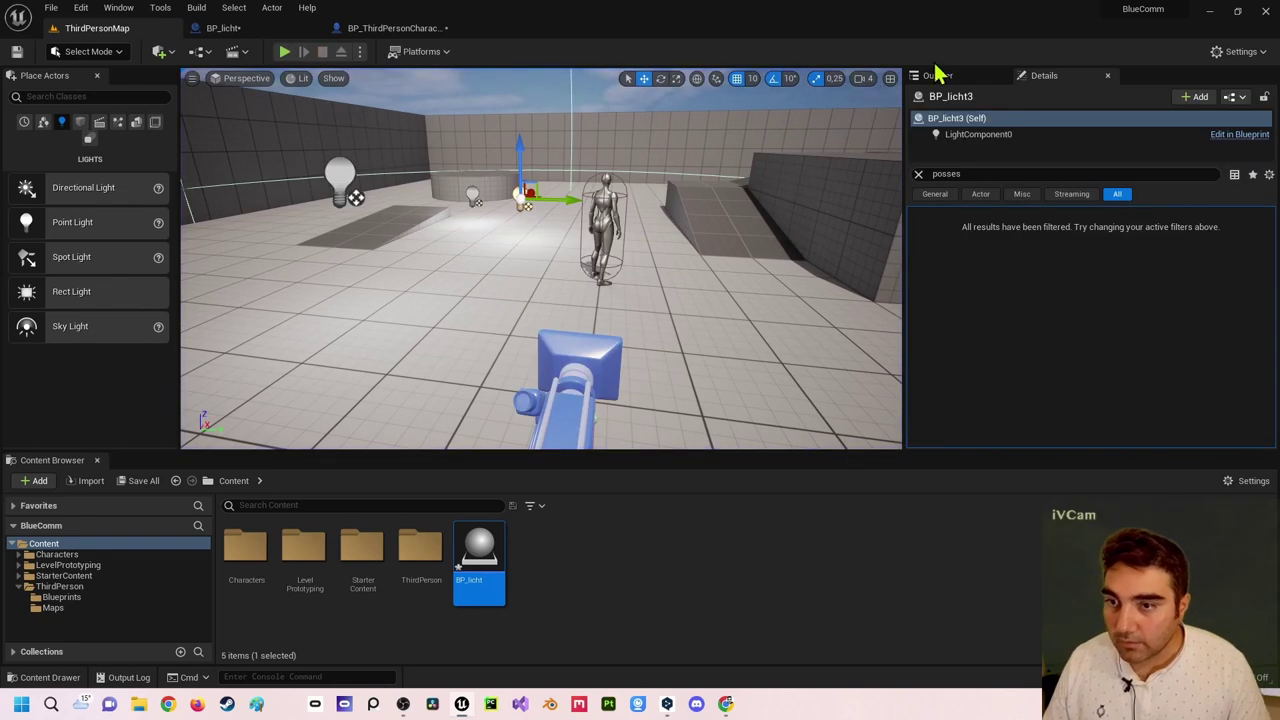
Delete the DirectionalLight from the Outliner to darken the level.
left_click(937, 75)
scroll(1035, 215, "up", 10)
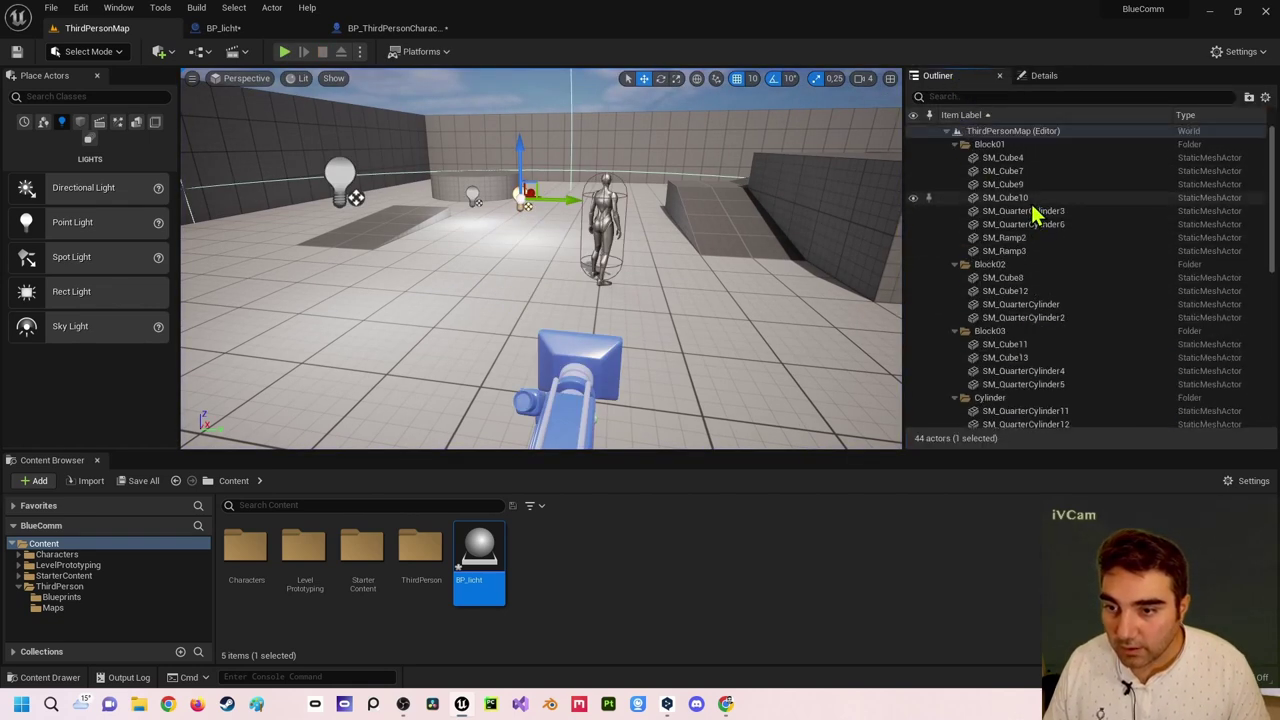
scroll(1035, 215, "down", 5)
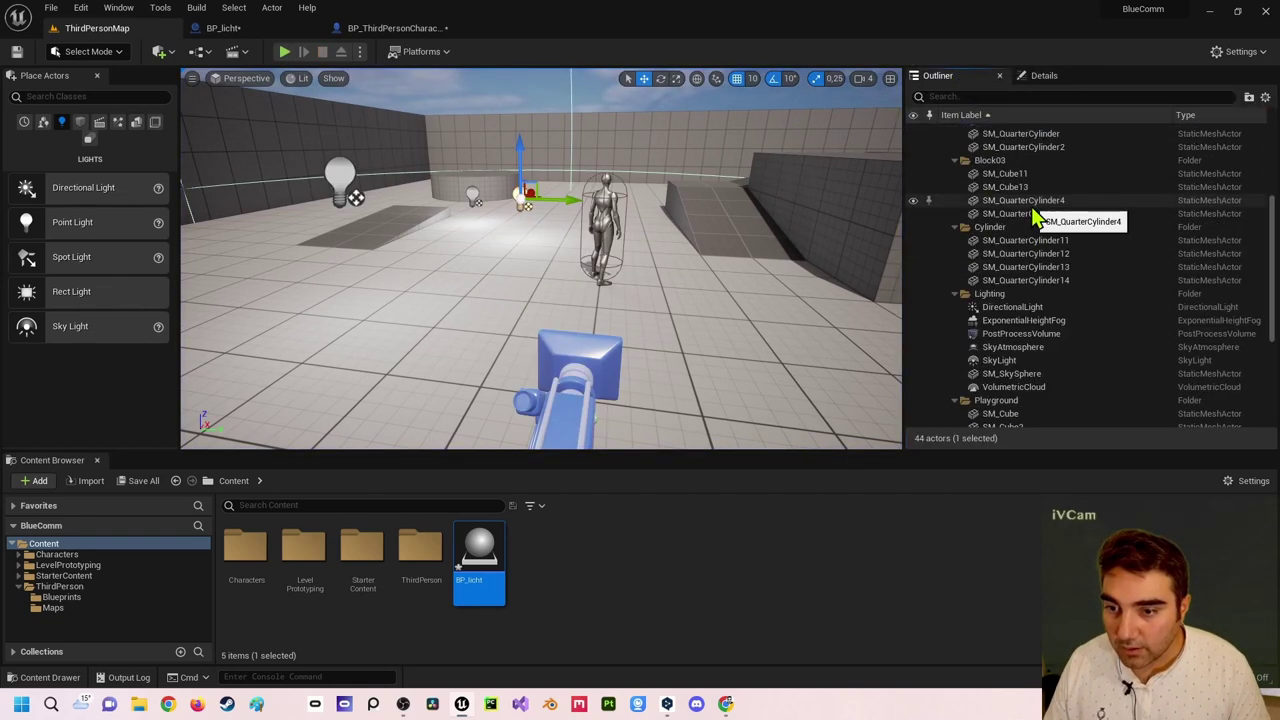
left_click(1035, 307)
key("Delete")
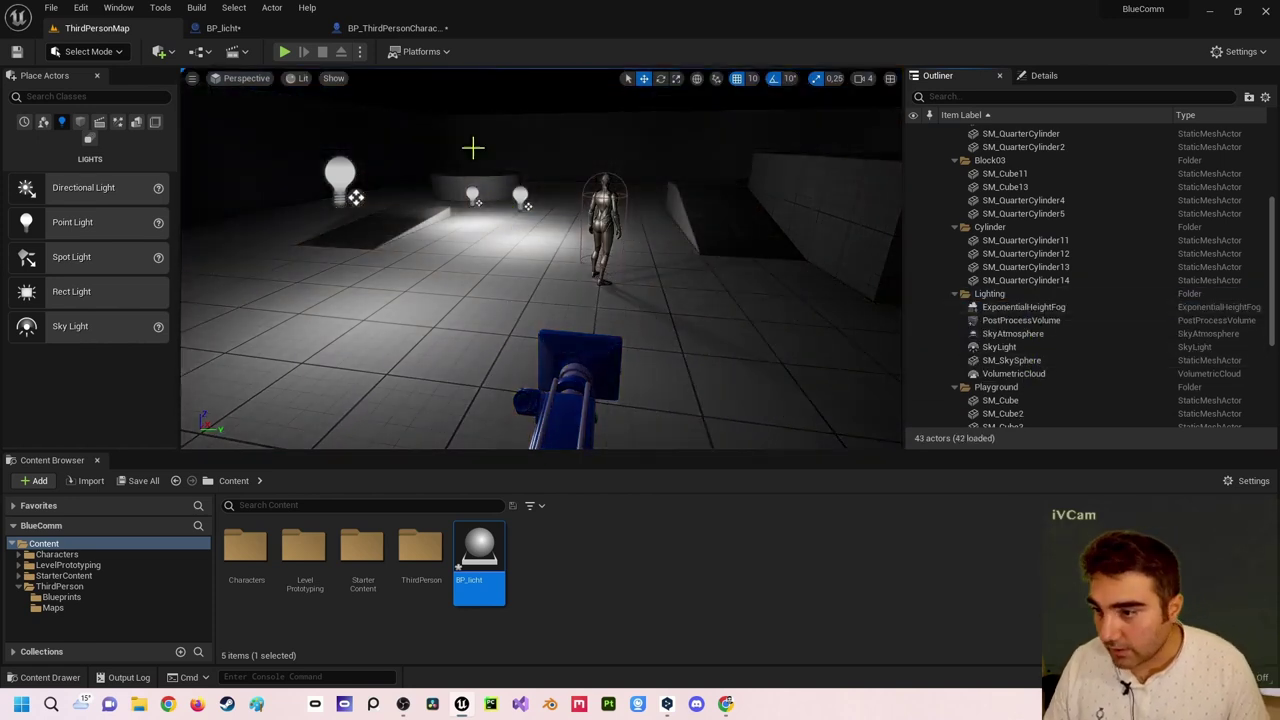
Play-test the darkened level, then return to the character's Event Graph.
left_click(284, 51)
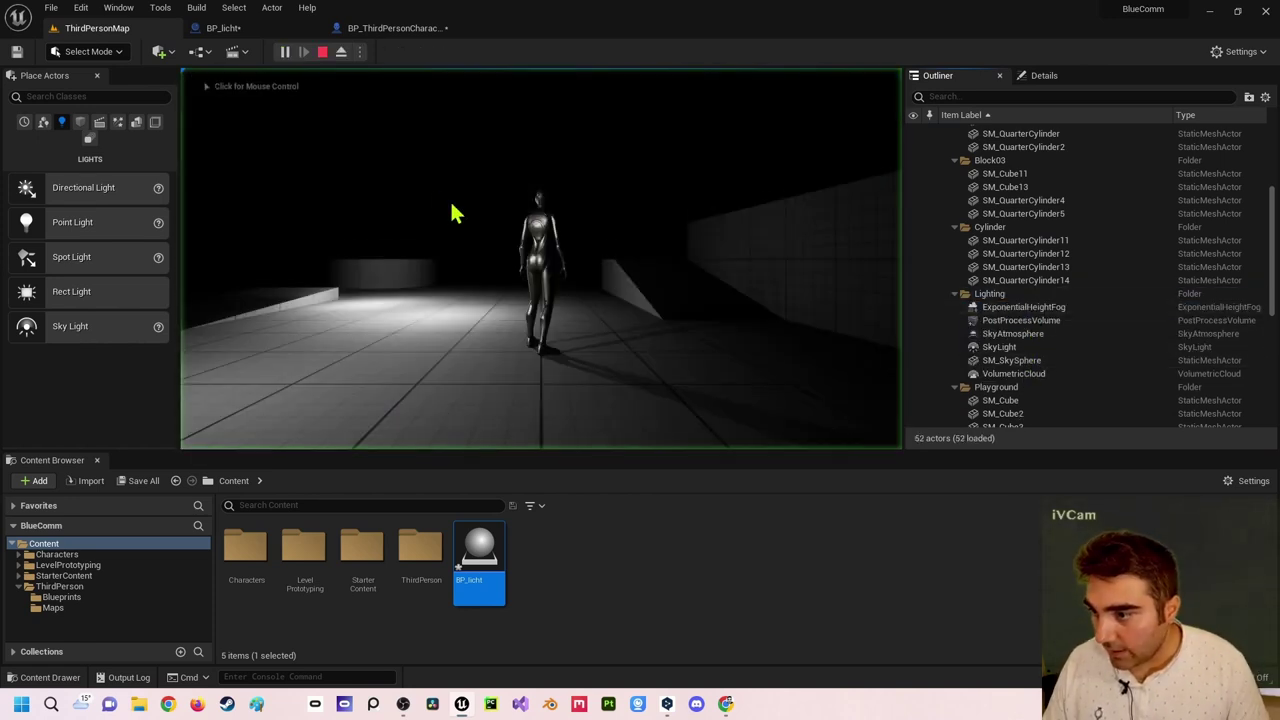
left_click(452, 213)
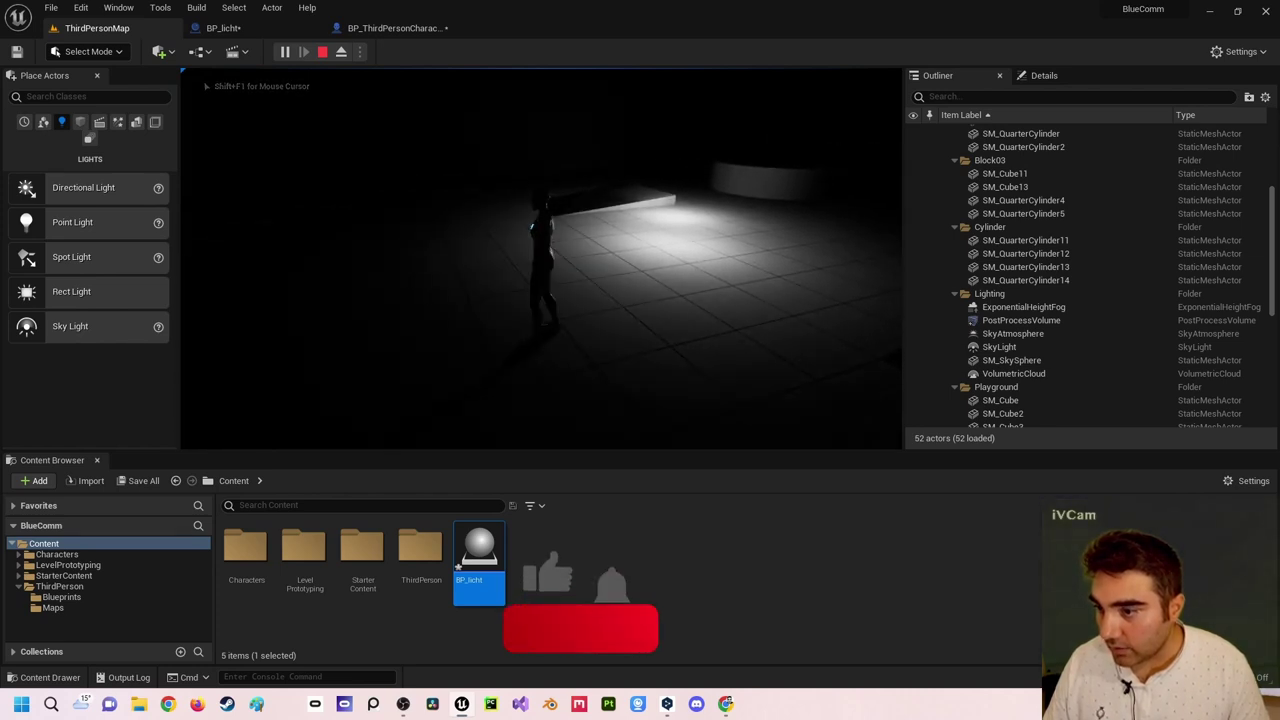
key("Escape")
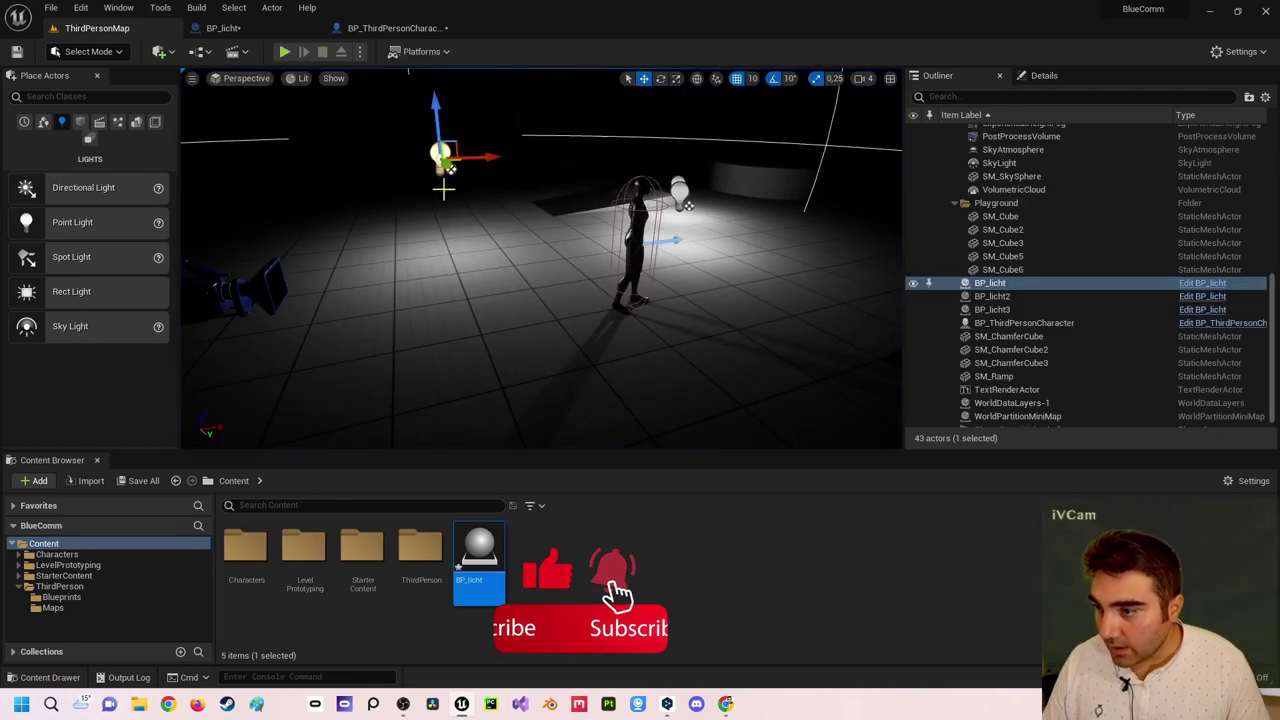
right_click_drag(540, 260, 560, 250)
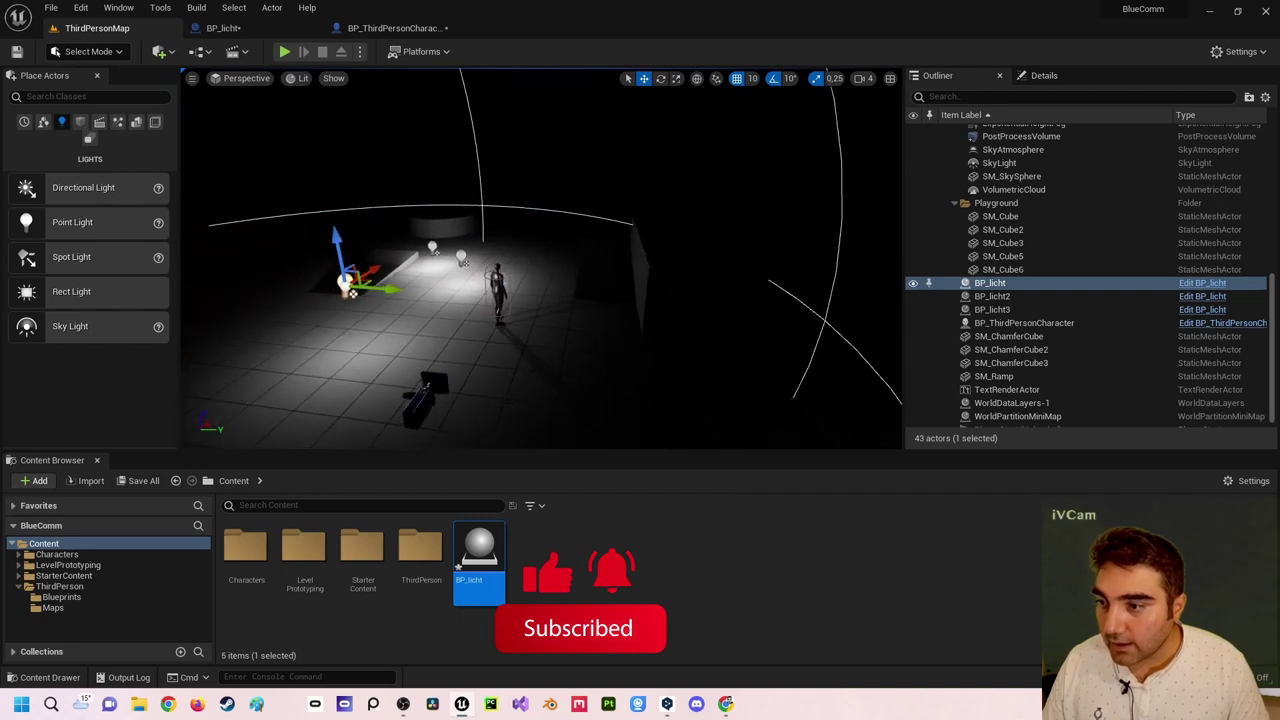
right_click_drag(447, 195, 447, 195)
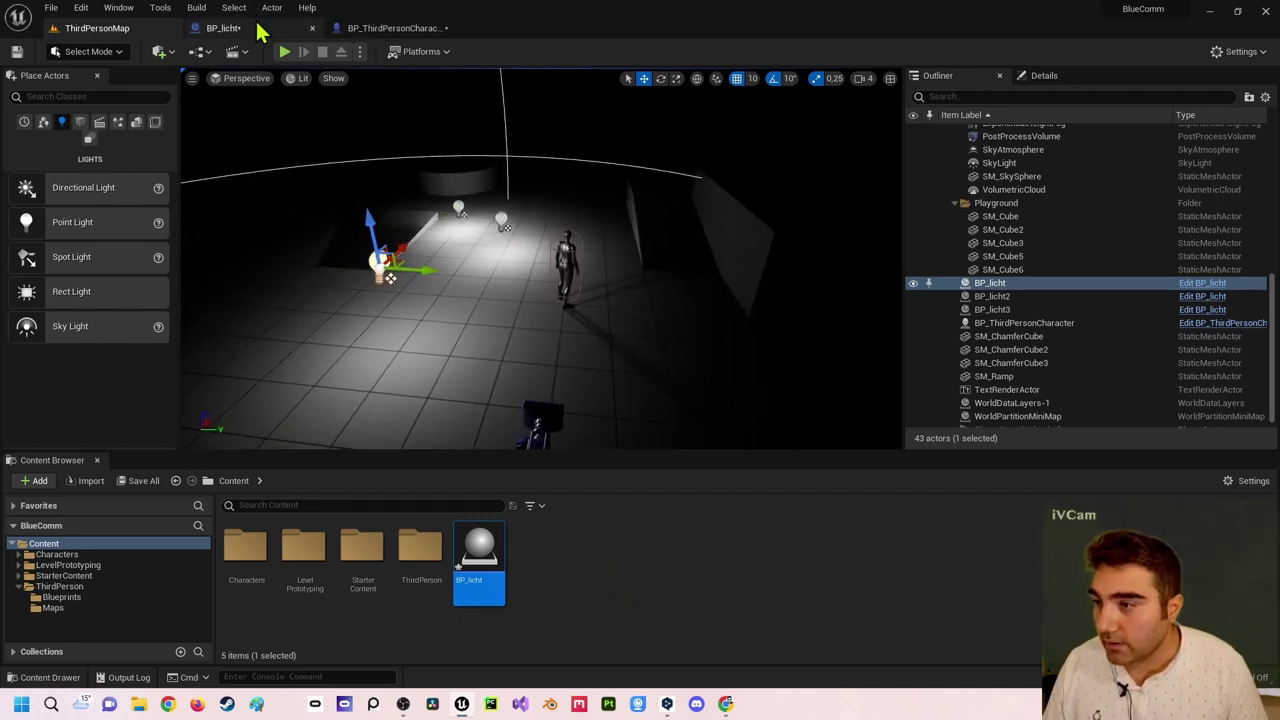
left_click(366, 29)
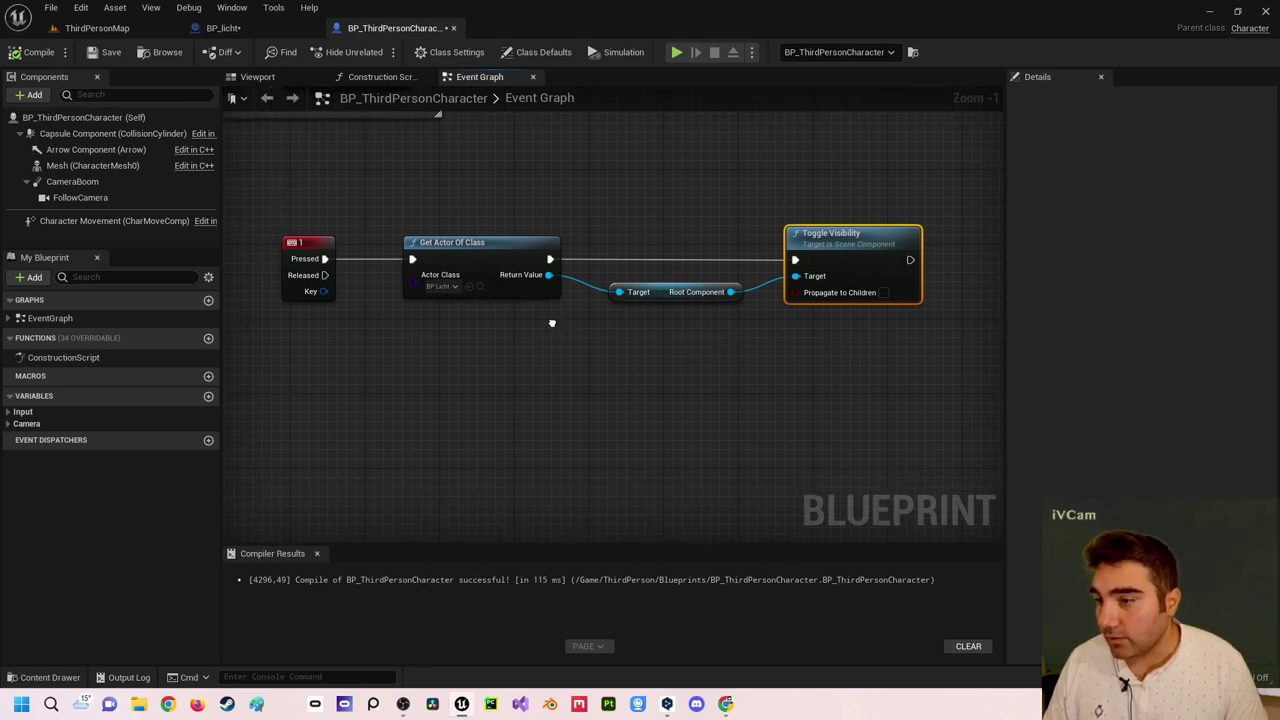
right_click_drag(706, 333, 594, 274)
right_click(594, 274)
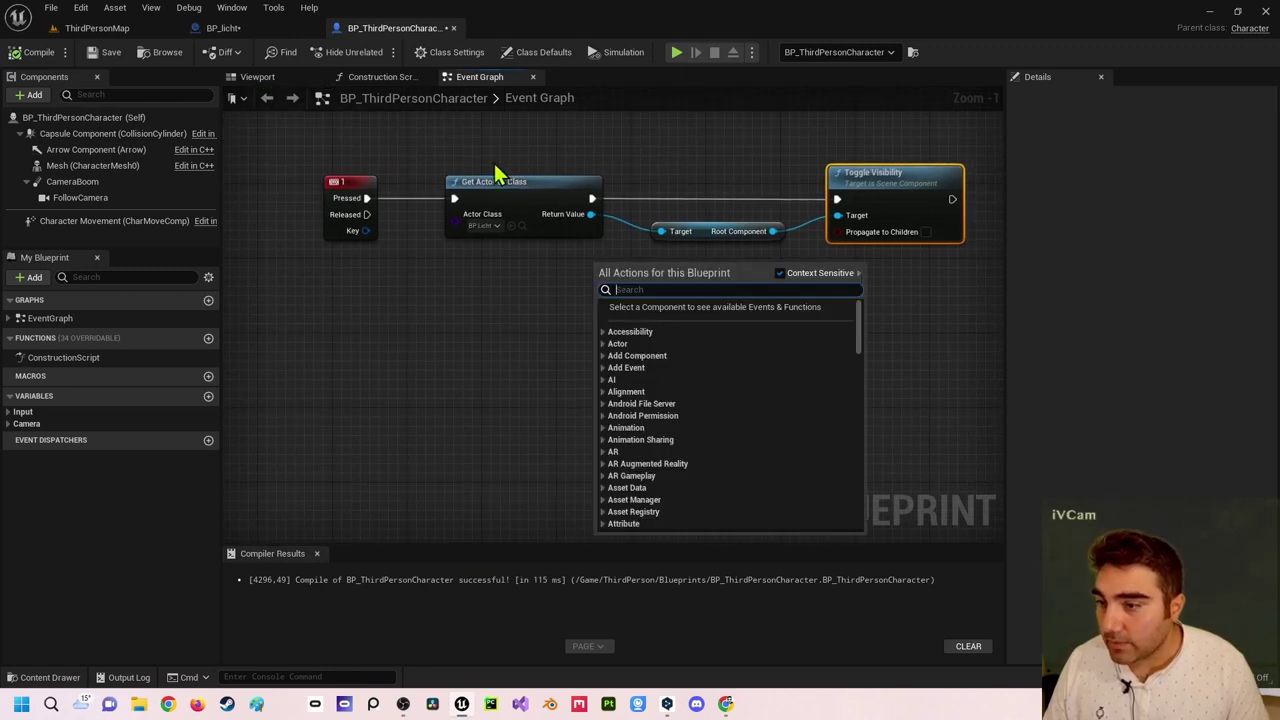
left_click_drag(497, 173, 877, 274)
left_click_drag(537, 183, 693, 187)
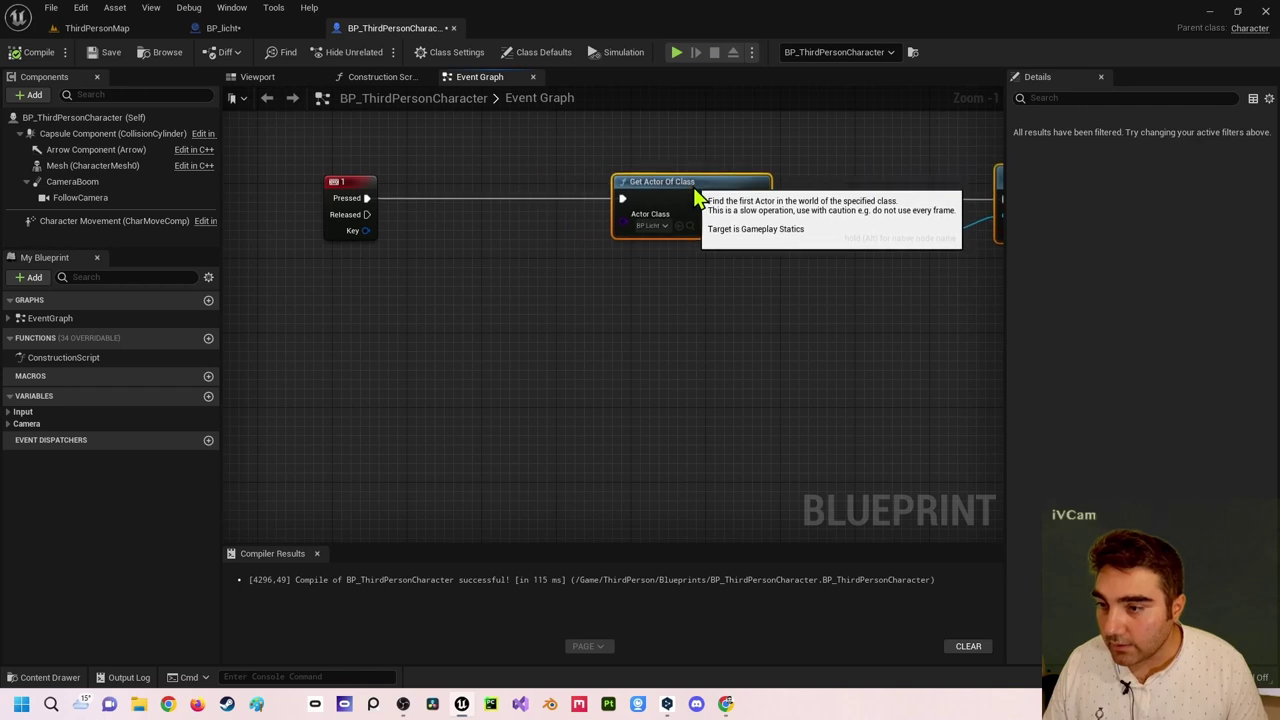
left_click(557, 289)
left_click_drag(367, 198, 455, 207)
type("fli")
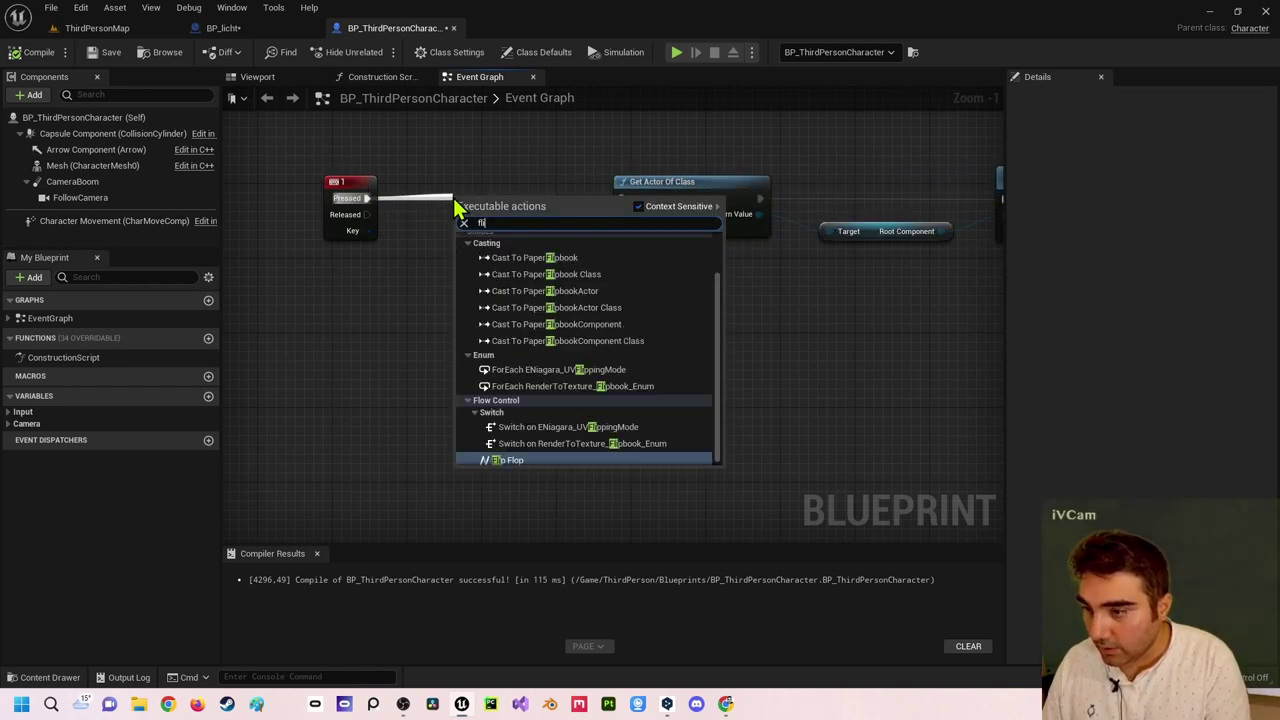
key("Return")
left_click_drag(488, 210, 469, 201)
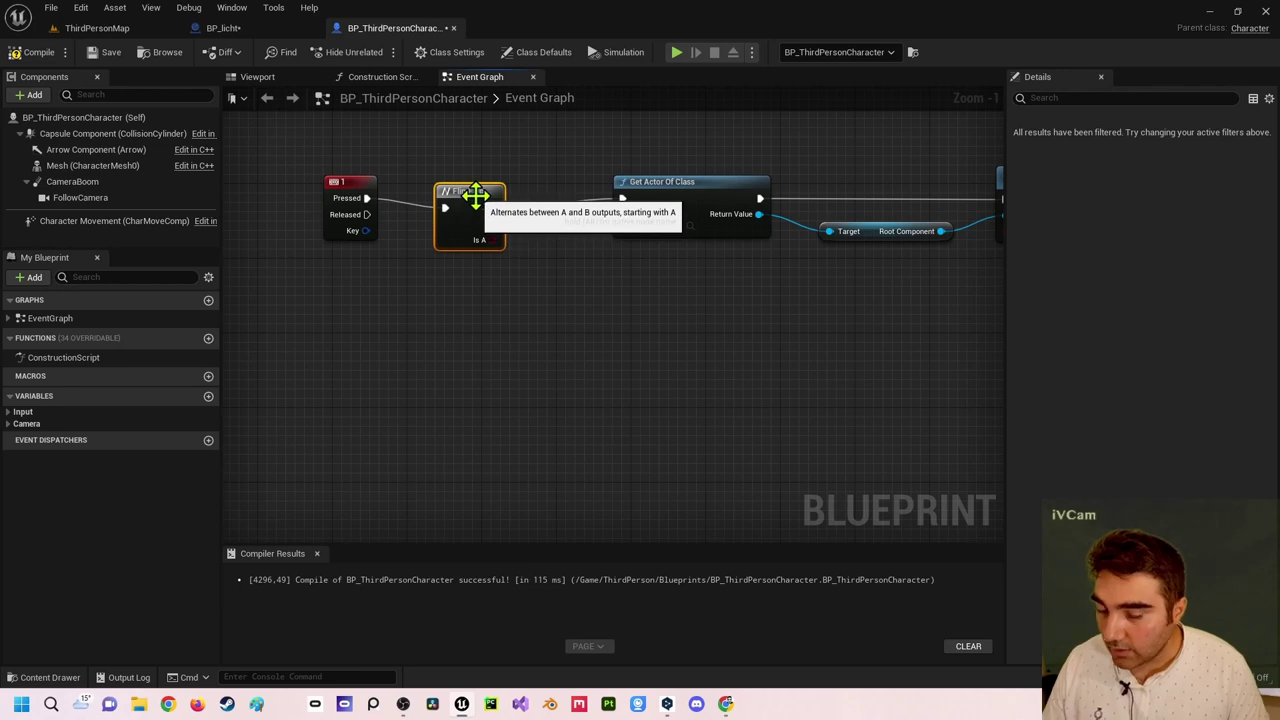
key("Delete")
left_click_drag(366, 198, 622, 199)
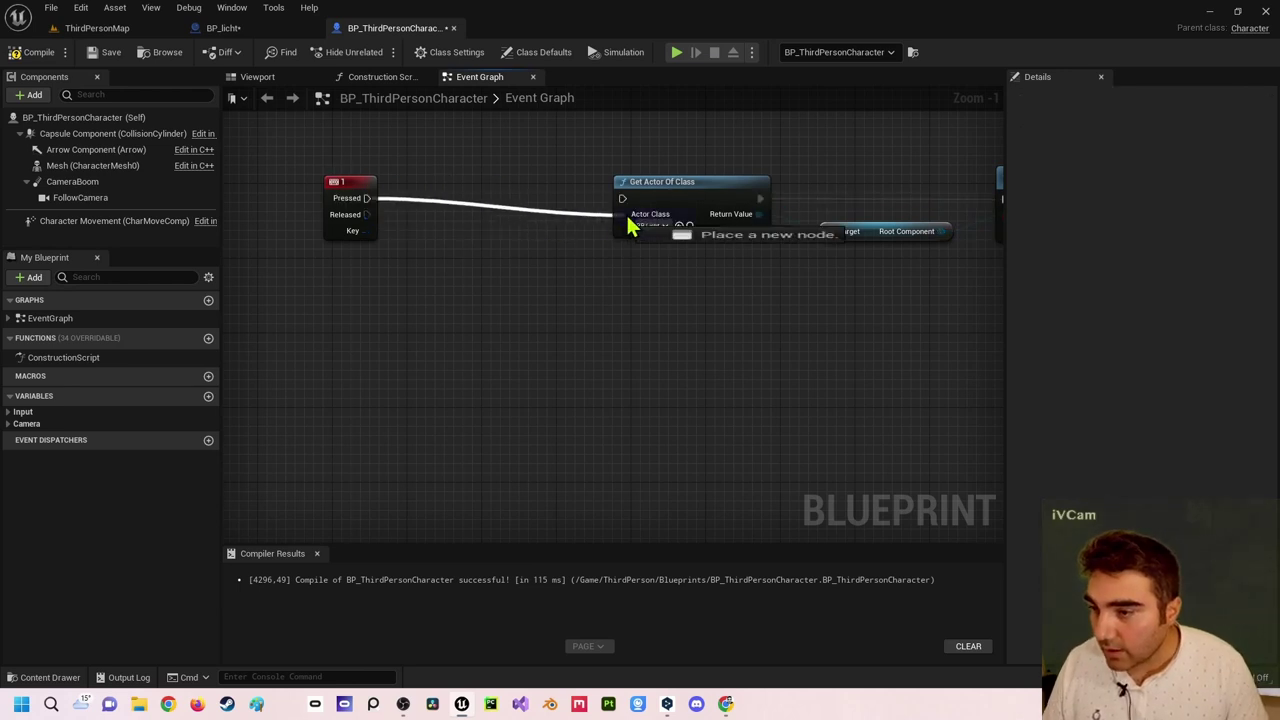
scroll(525, 280, "down", 1)
scroll(516, 248, "down", 1)
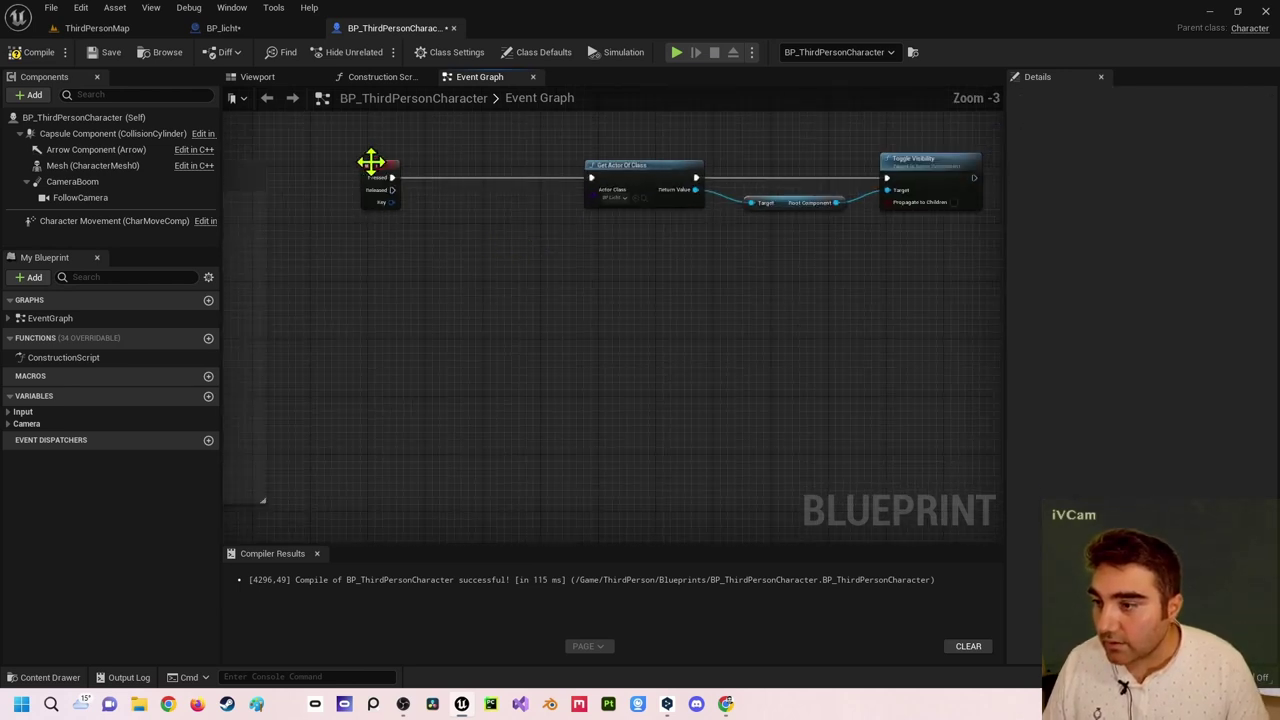
left_click_drag(371, 163, 500, 170)
Add a '2' keyboard event node to the Event Graph.
left_click(500, 237)
right_click(489, 277)
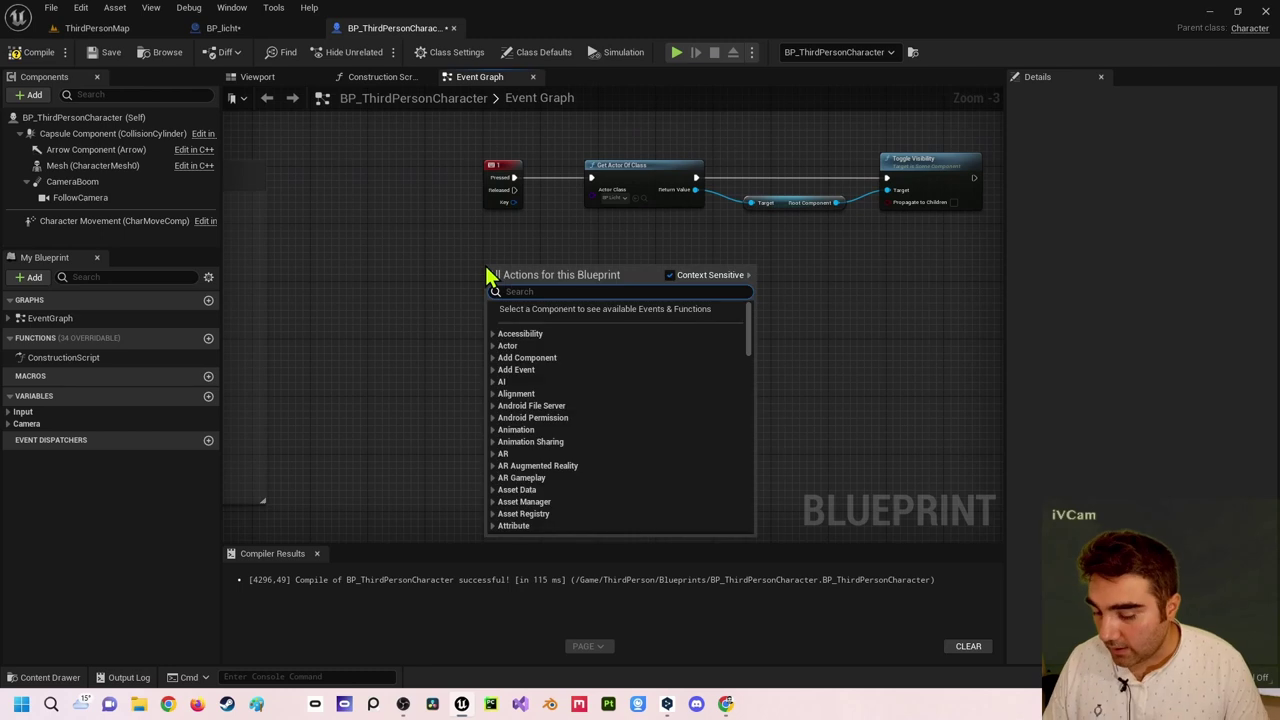
type("2 key")
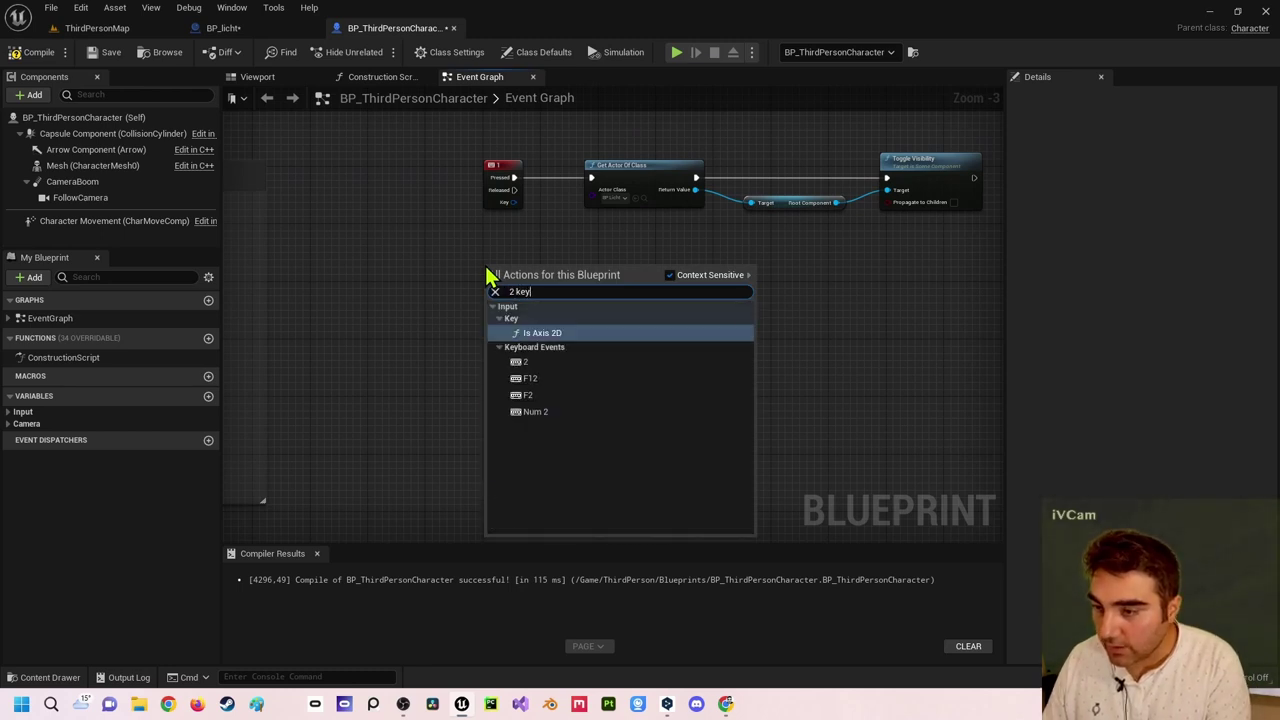
key("Down")
key("Return")
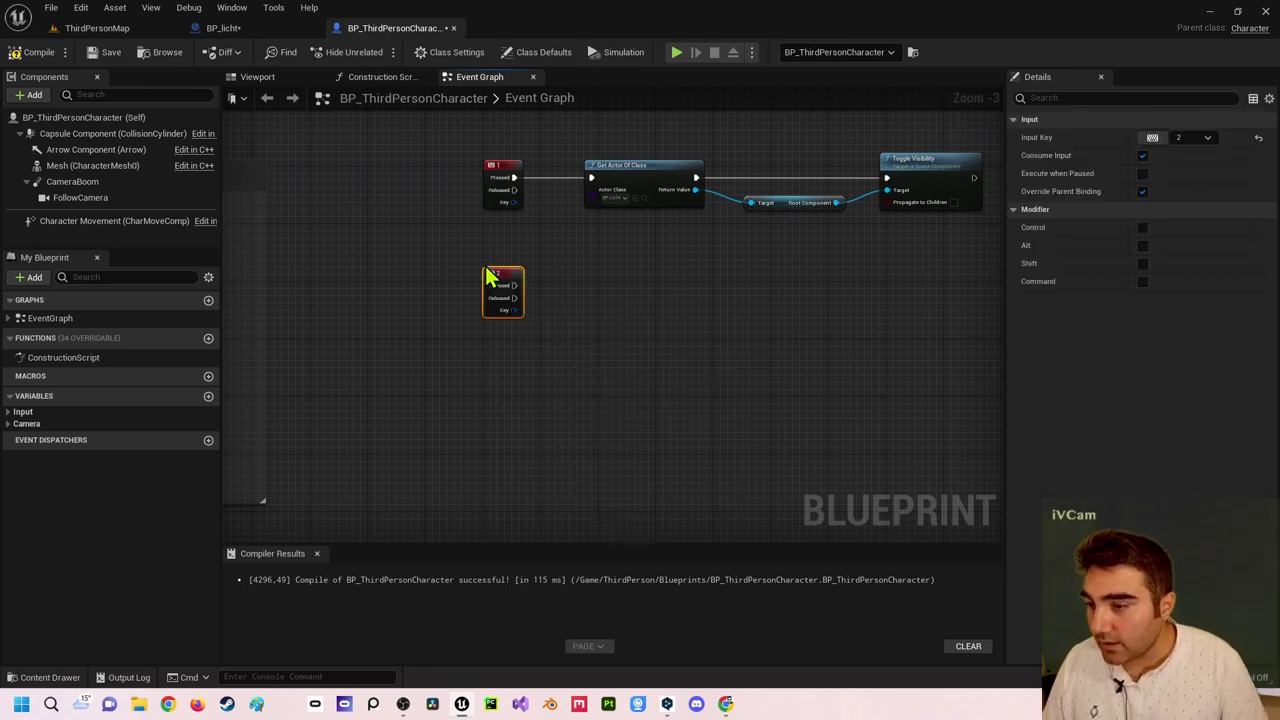
left_click(640, 274)
right_click_drag(640, 274, 570, 292)
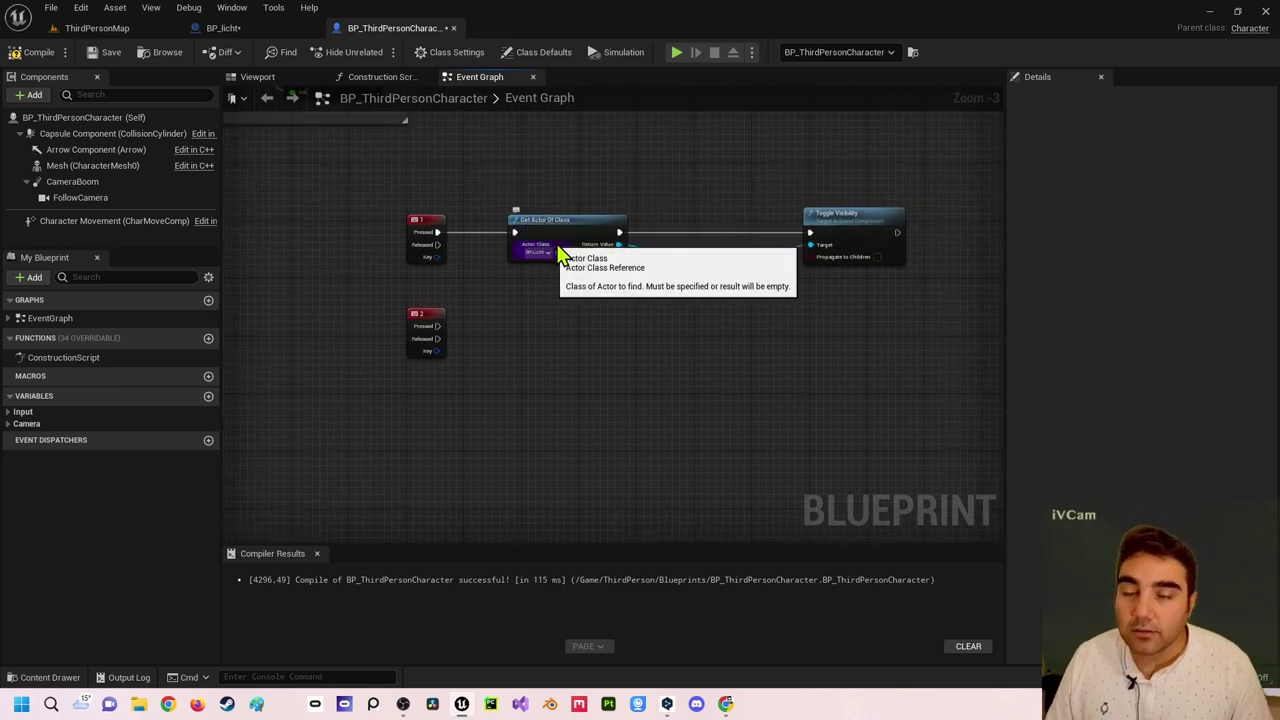
Connect a Get All Actors Of Class node to the 2 key's Pressed output.
left_click_drag(437, 326, 526, 336)
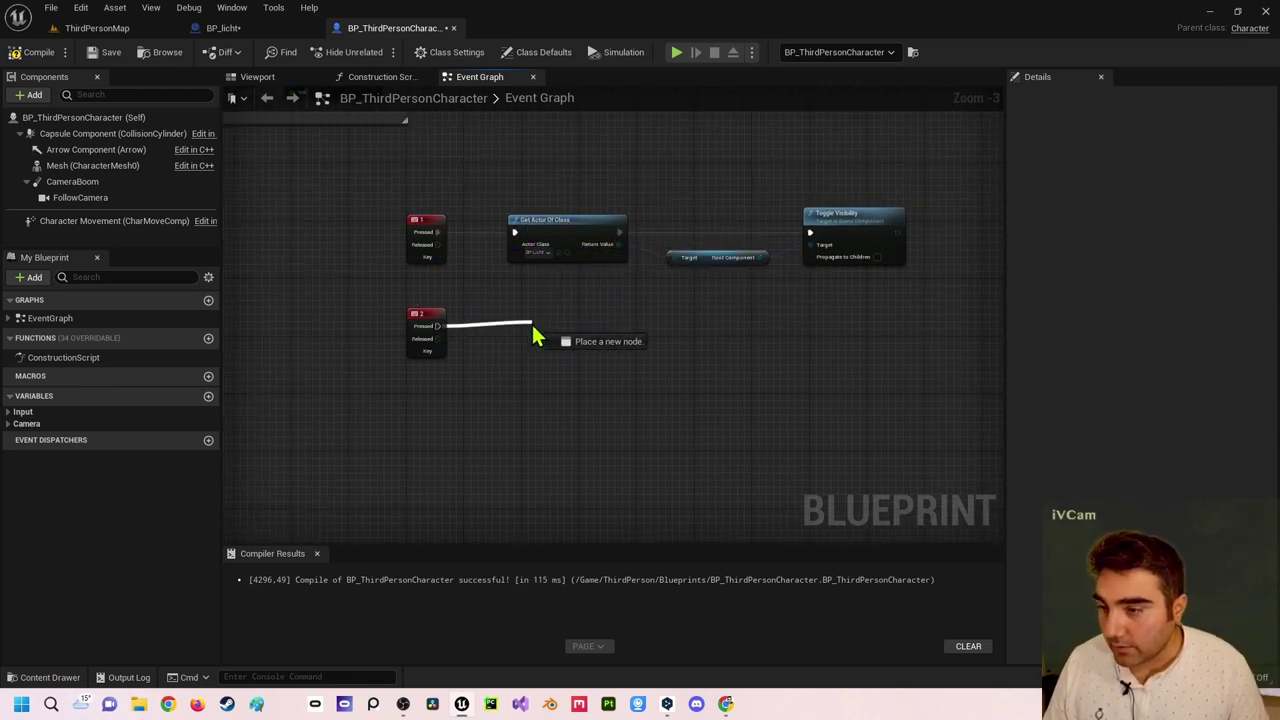
type("get")
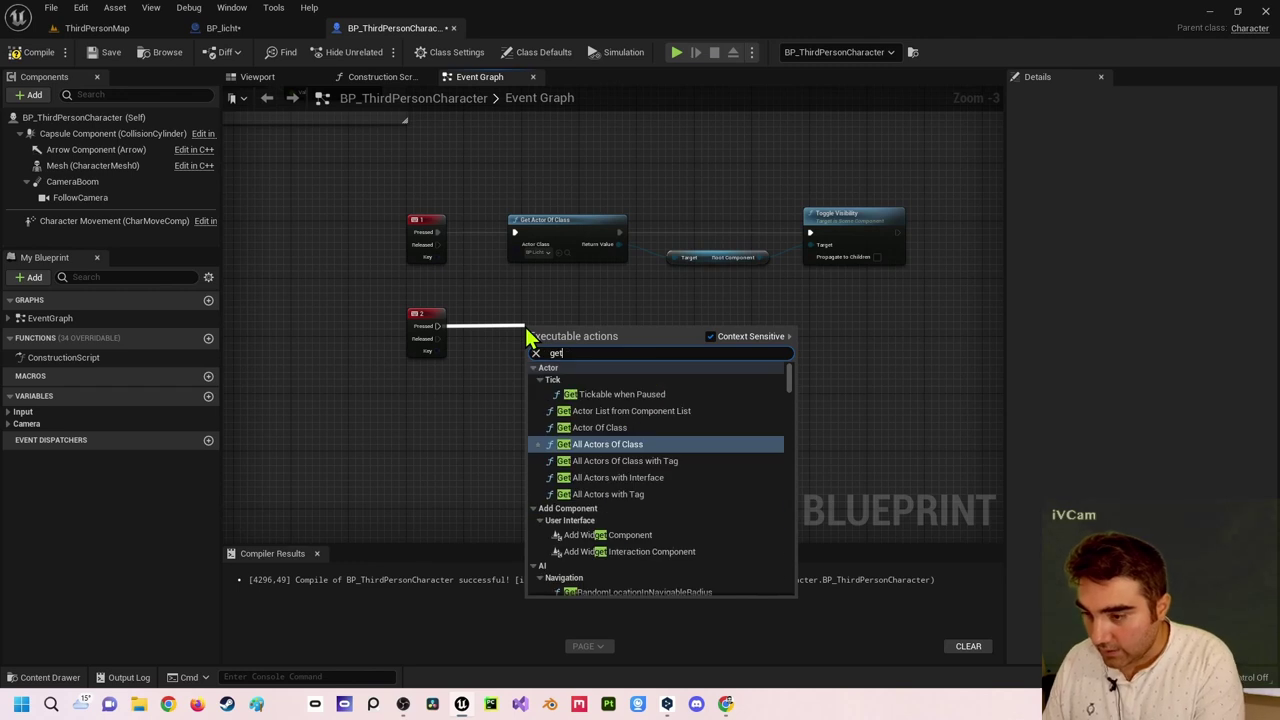
type("all")
key("Return")
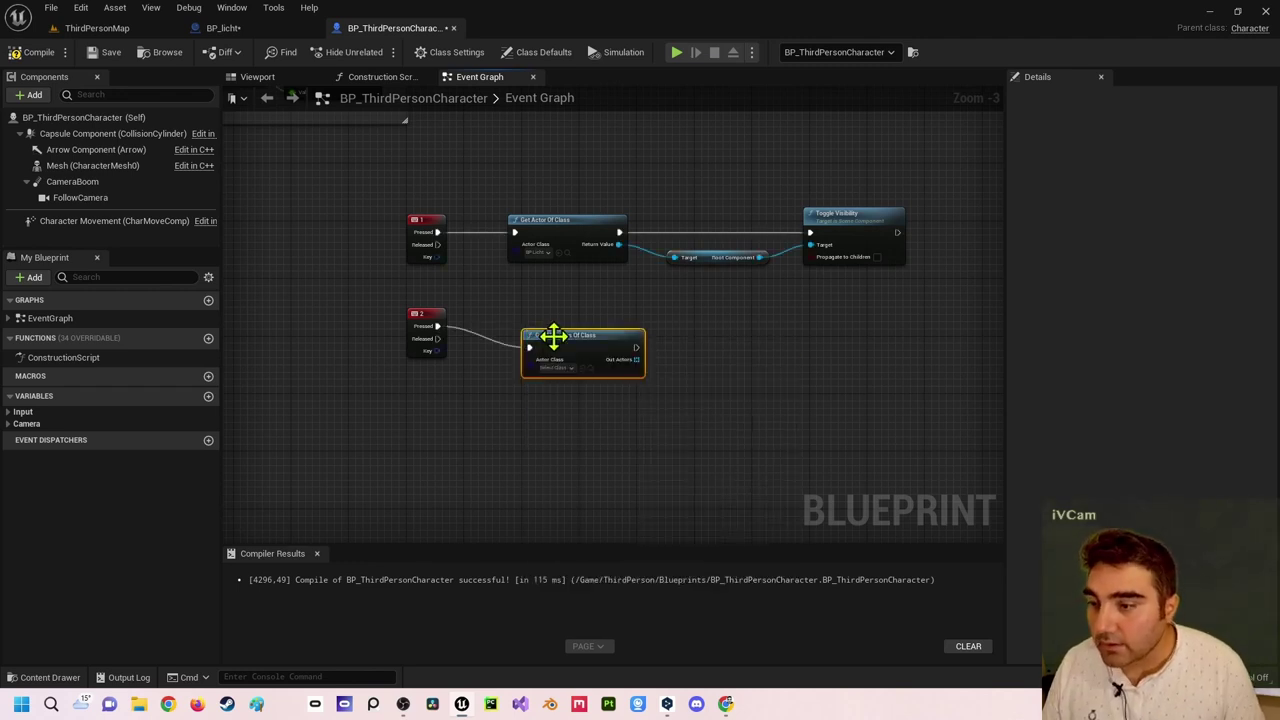
left_click_drag(553, 335, 531, 314)
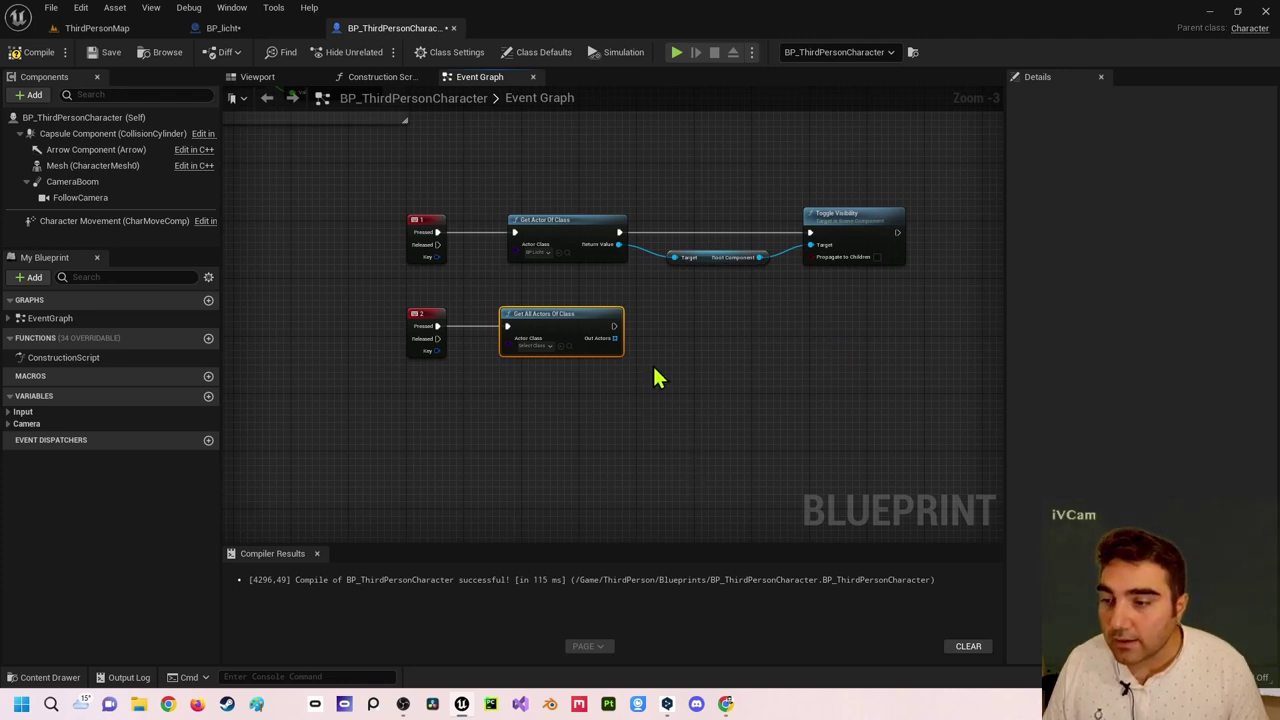
right_click_drag(531, 388, 567, 382)
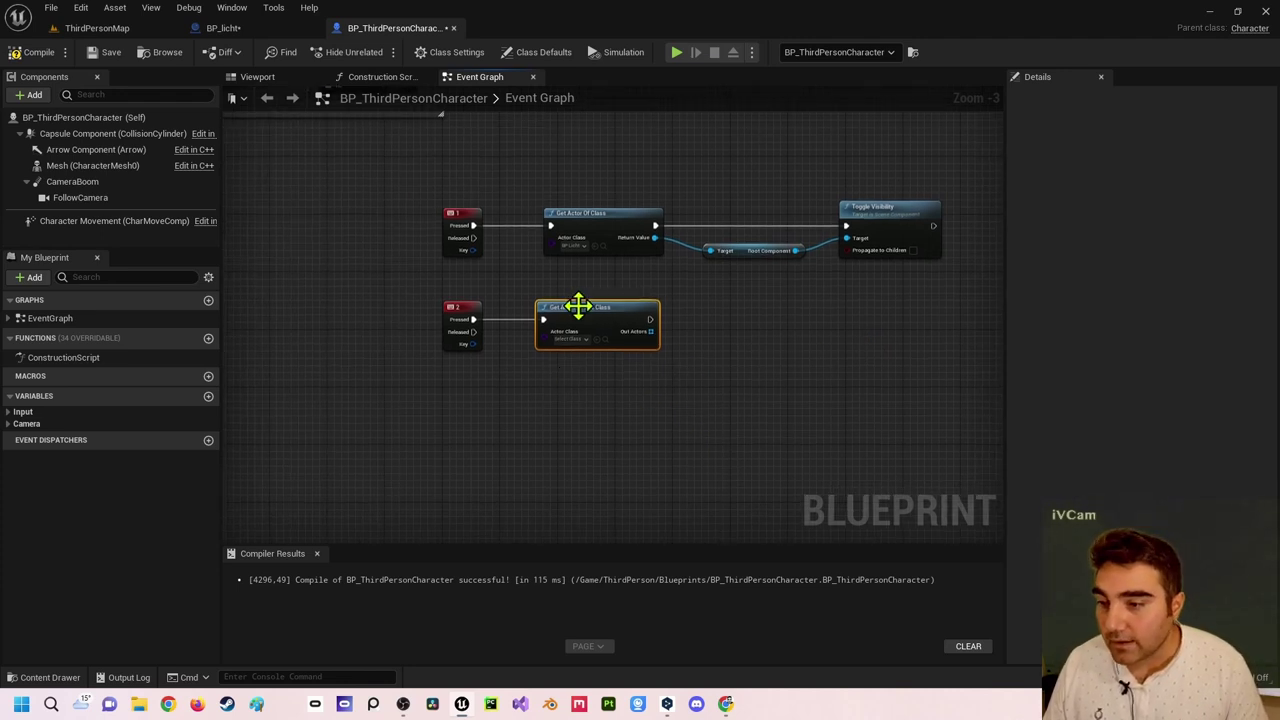
scroll(677, 320, "up", 3)
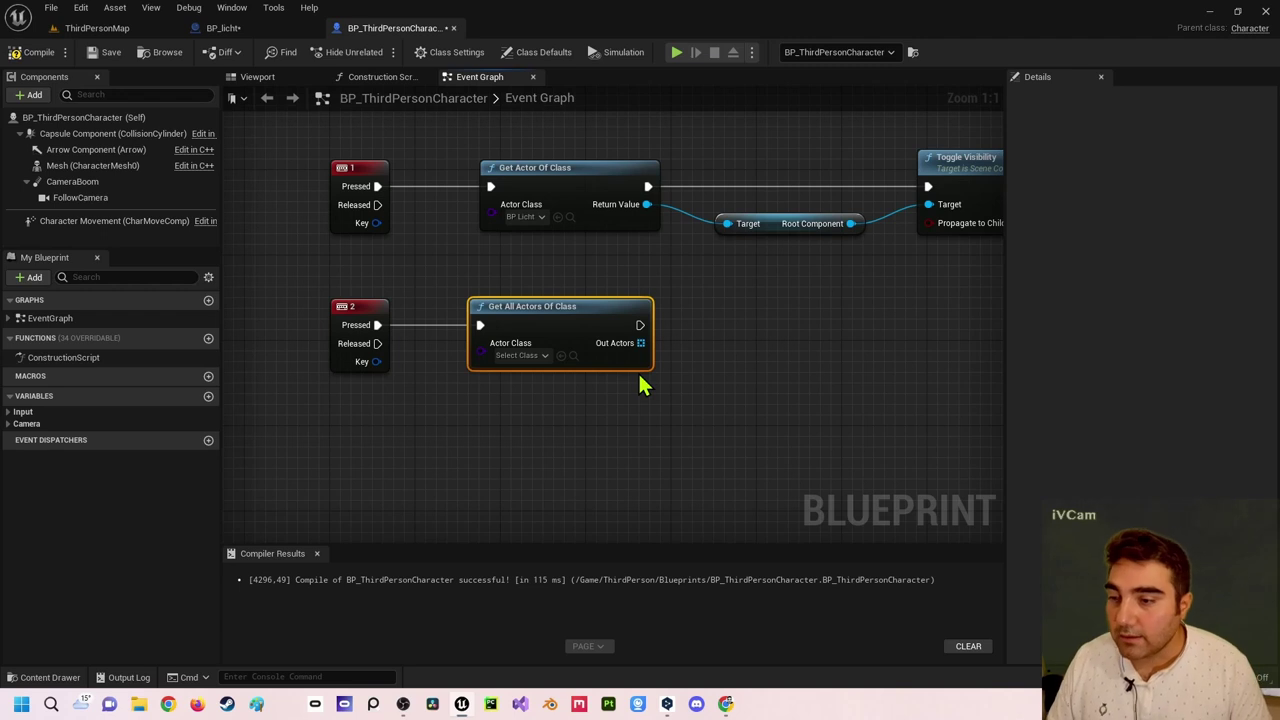
right_click_drag(642, 385, 680, 333)
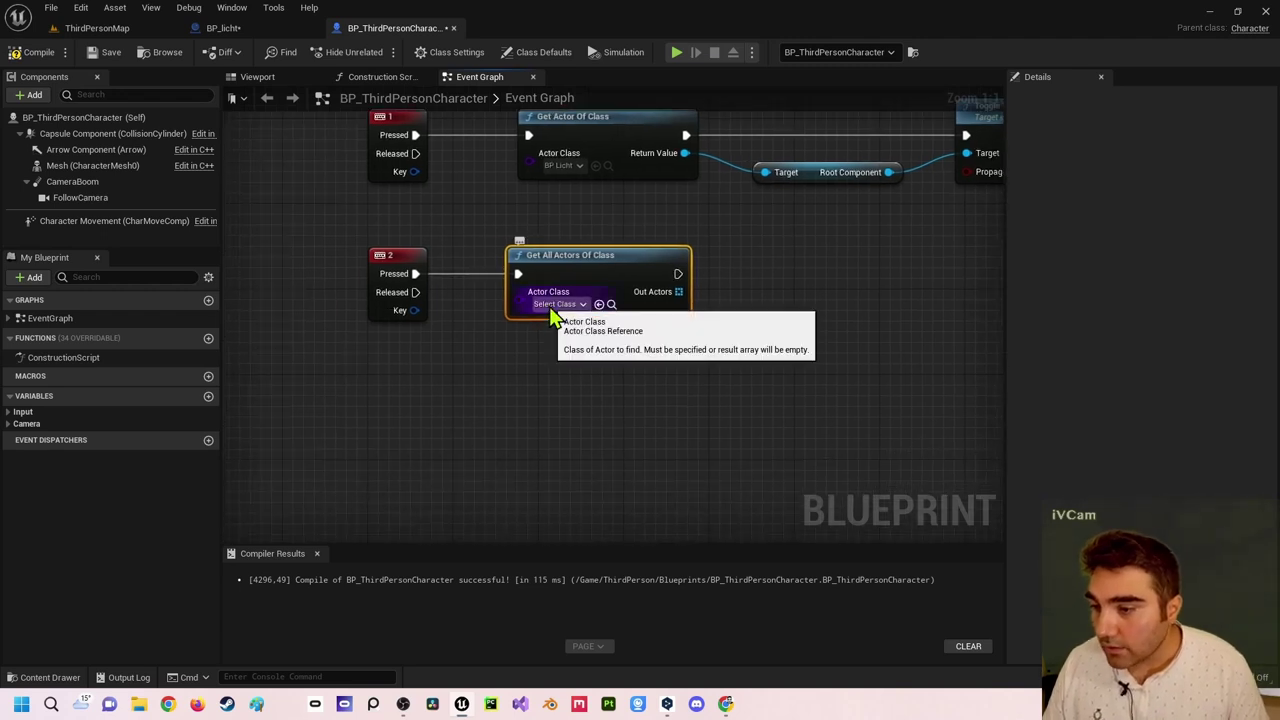
Set Get All Actors Of Class's Actor Class to BP_licht.
left_click(555, 304)
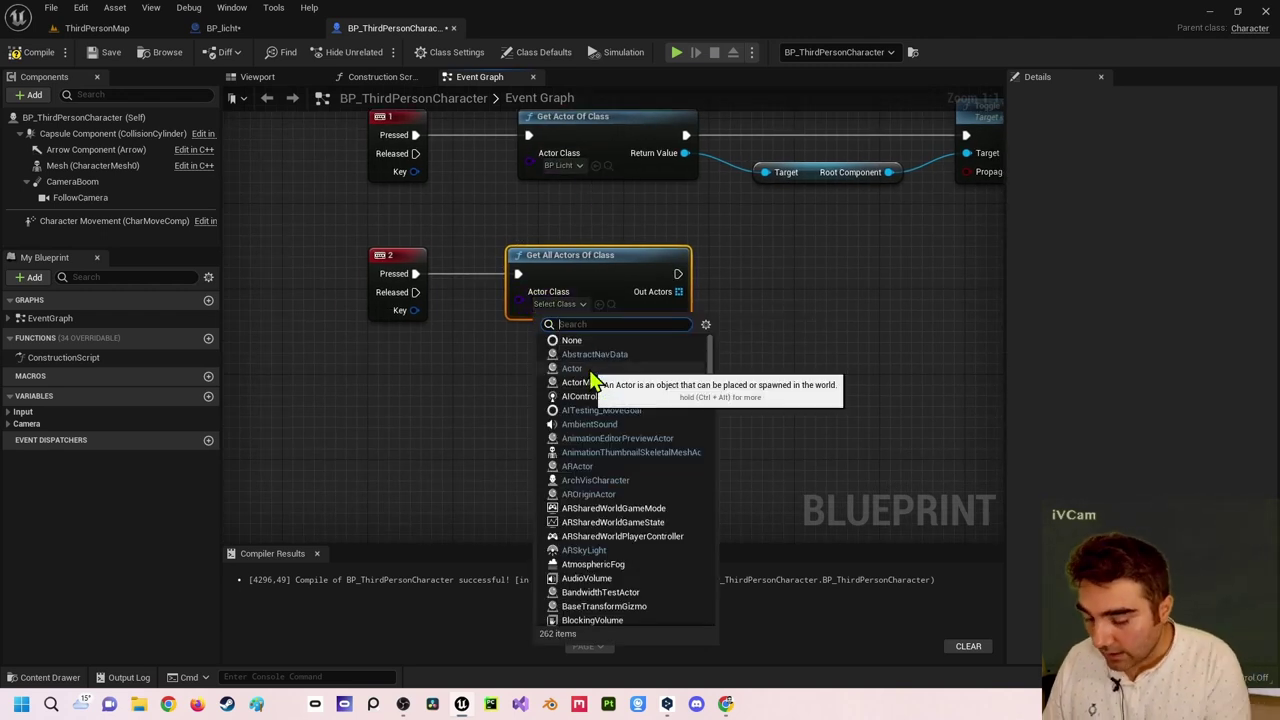
type("BP_licht")
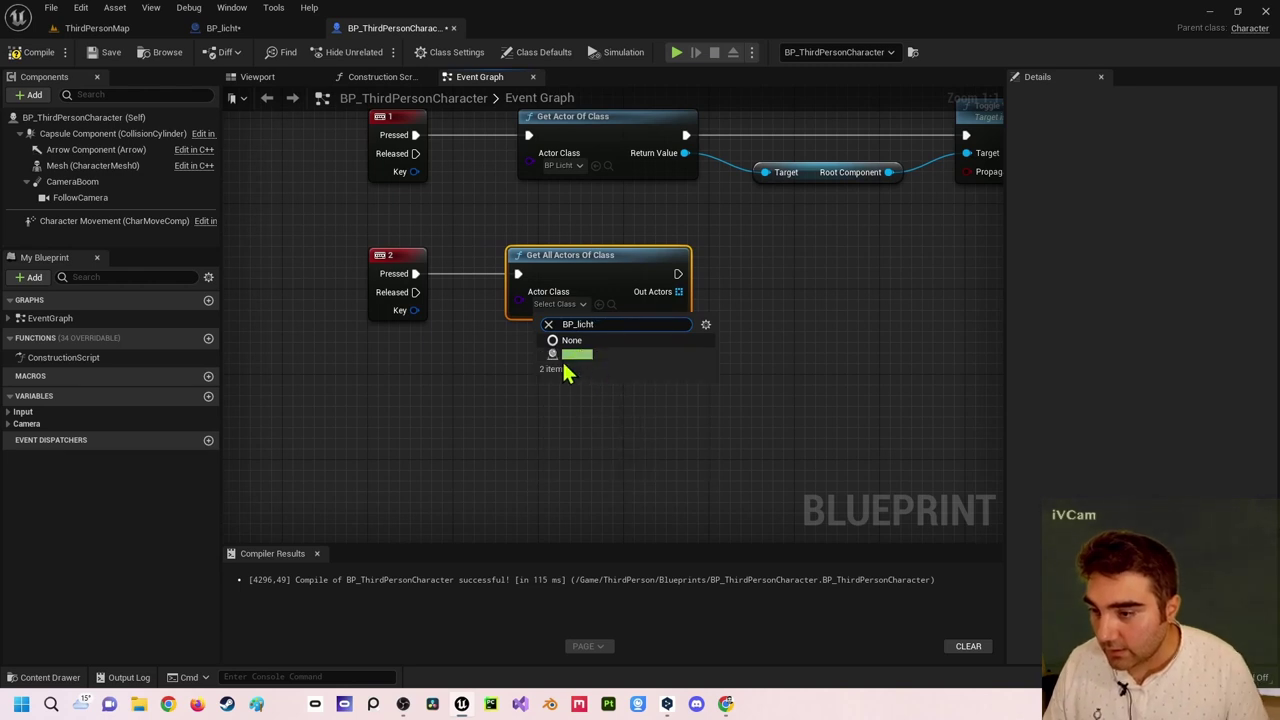
left_click(572, 356)
left_click(745, 366)
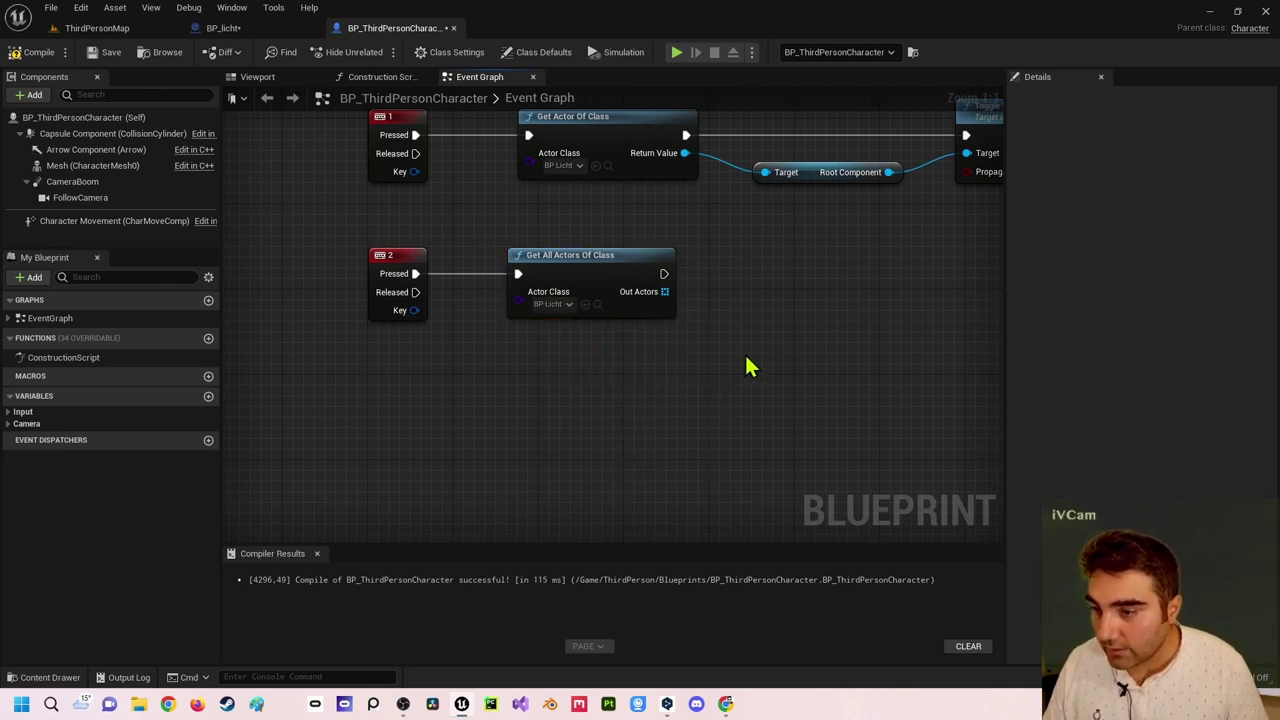
right_click_drag(745, 366, 650, 413)
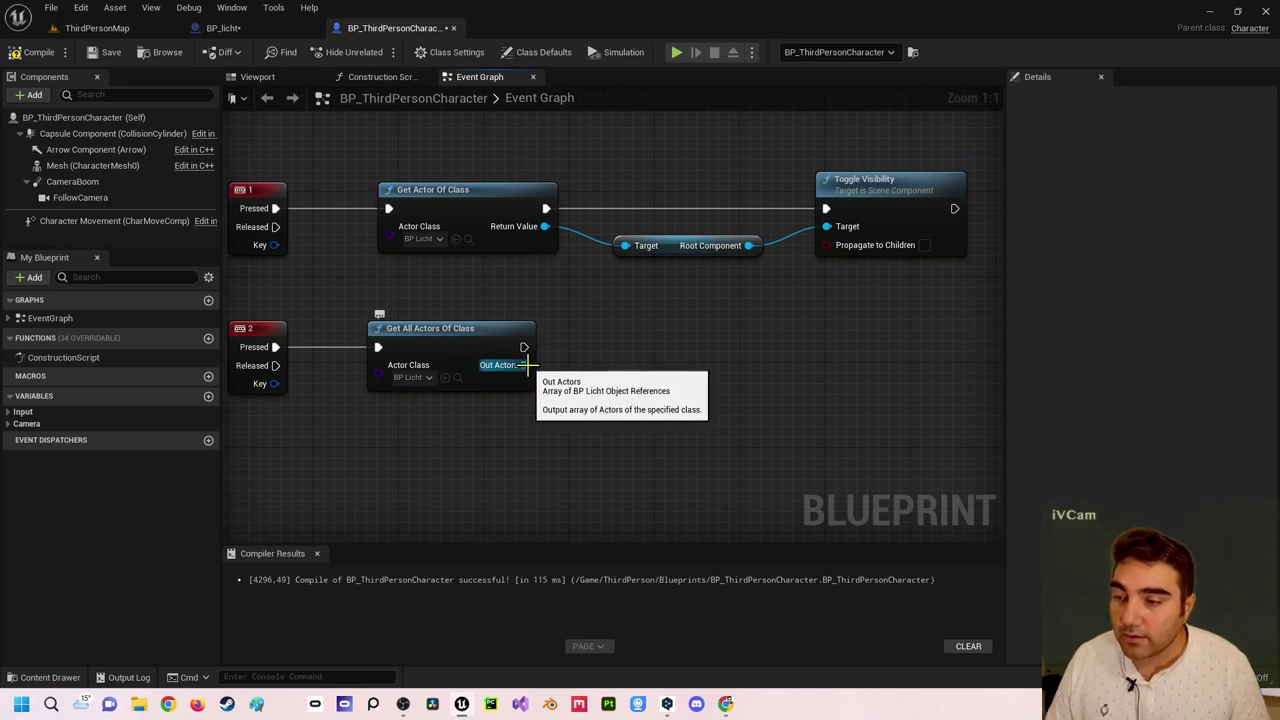
Add a For Each Loop over the Out Actors array and wire Get All Actors of Class into it.
left_click_drag(525, 365, 631, 380)
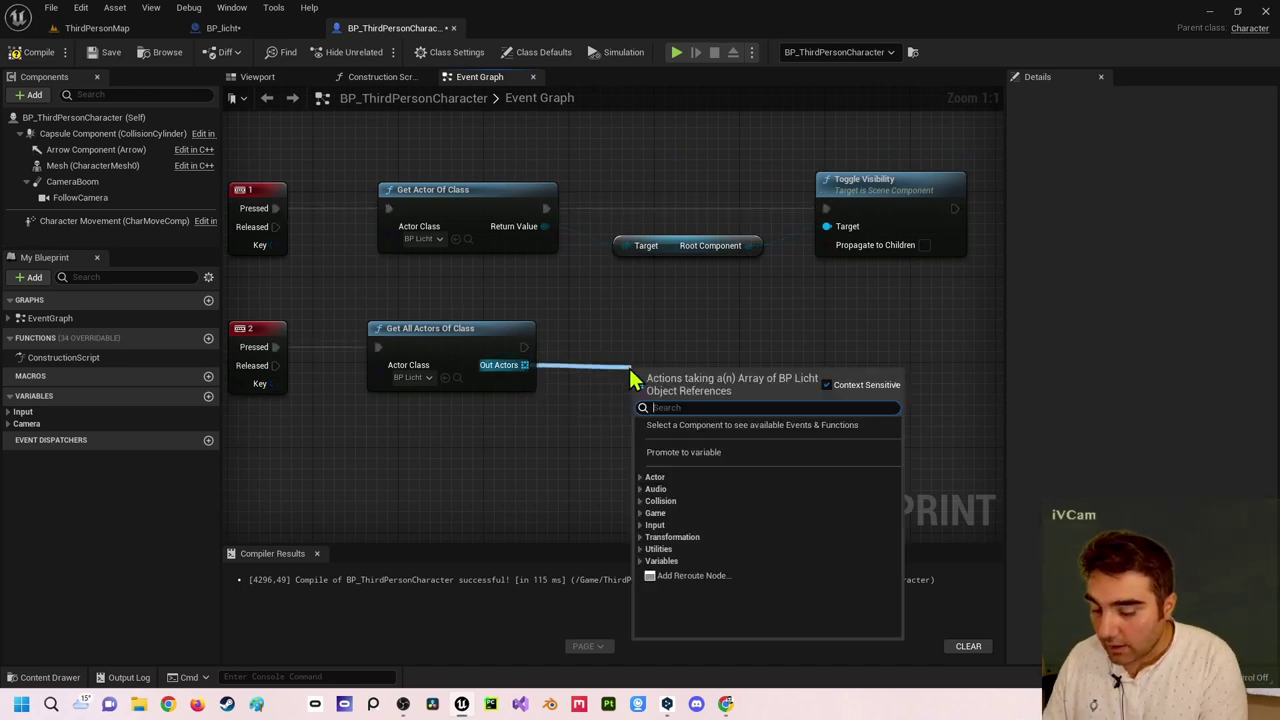
type("for")
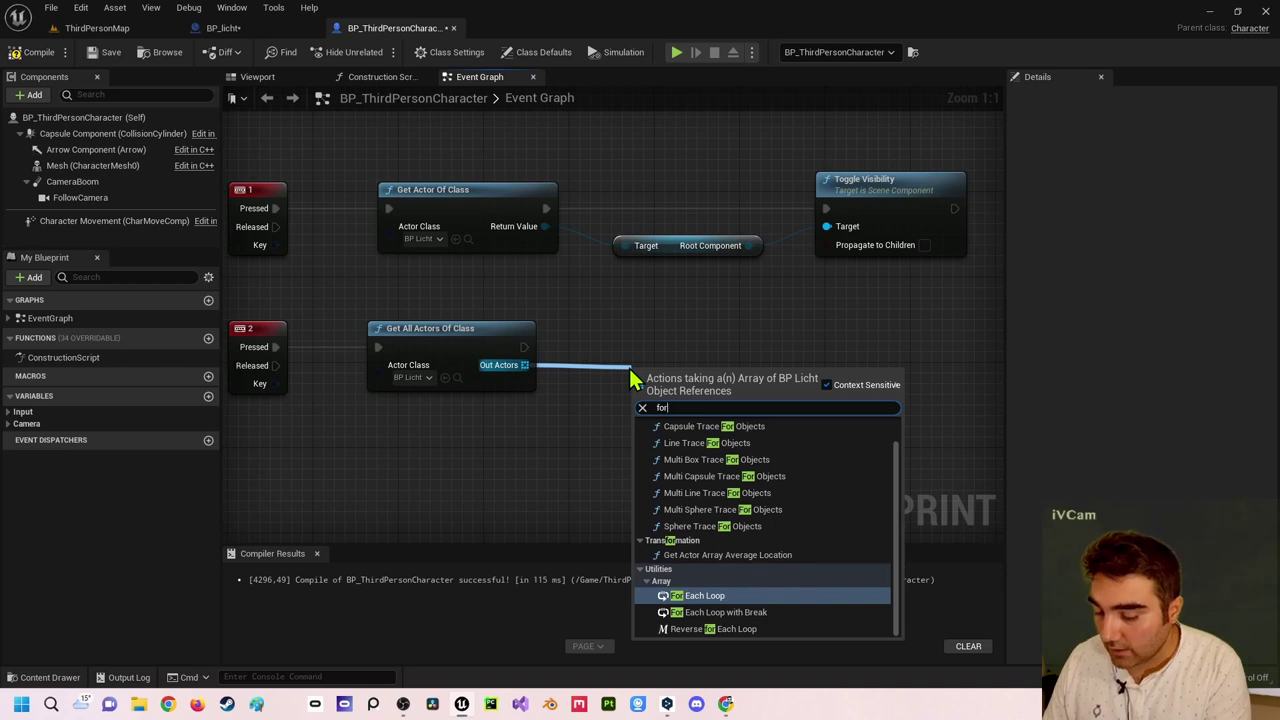
type("each")
key("Return")
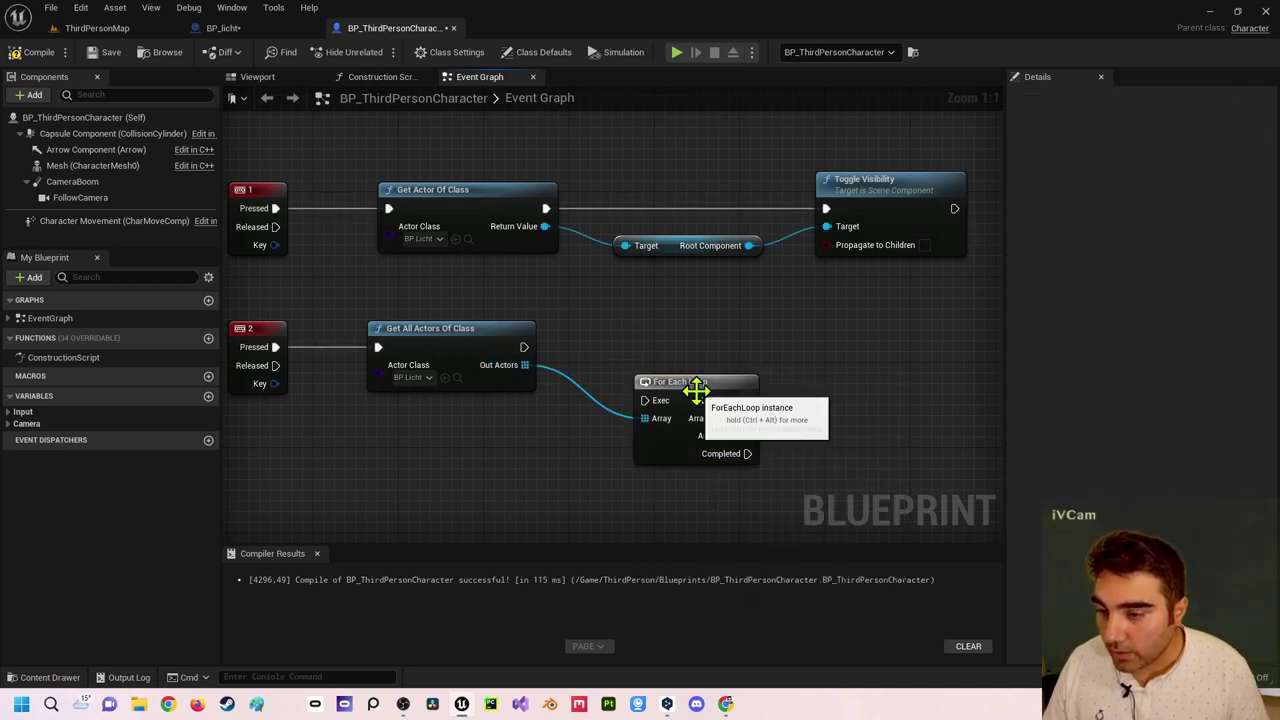
mouse_move(699, 407)
left_mouse_down()
mouse_move(667, 343)
mouse_move(667, 354)
left_mouse_up()
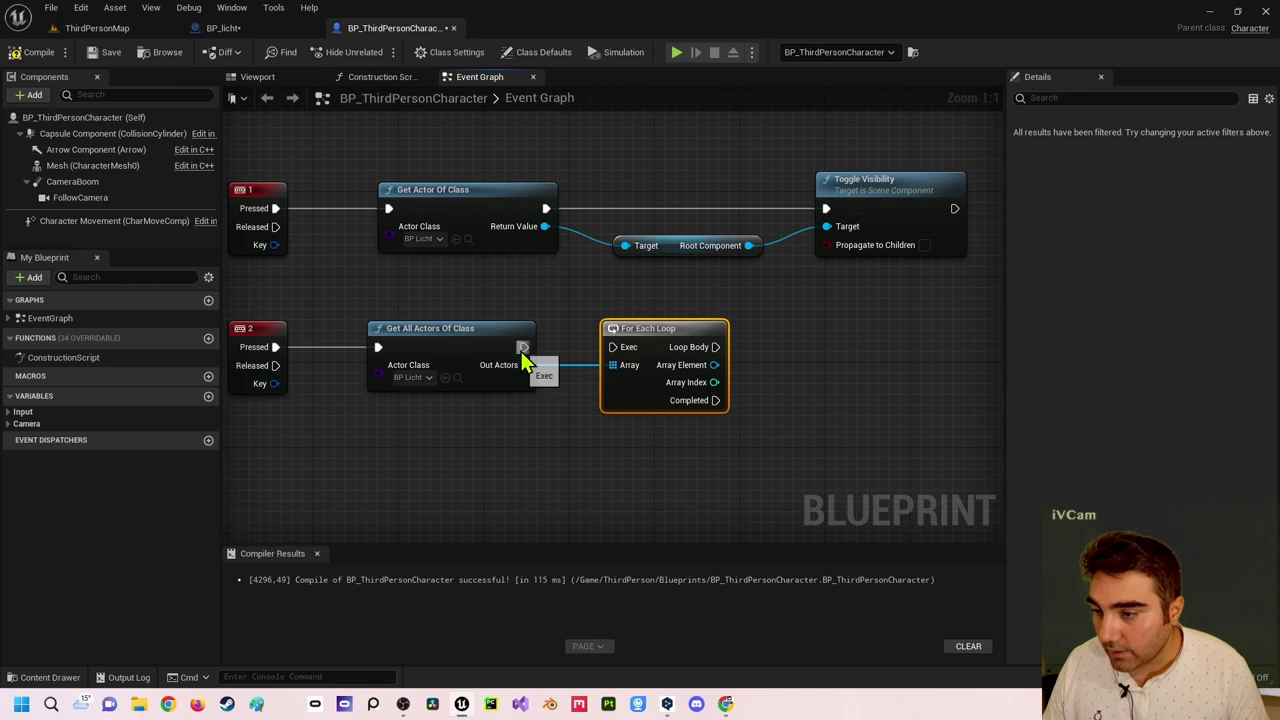
left_click_drag(521, 351, 613, 347)
left_click(622, 483)
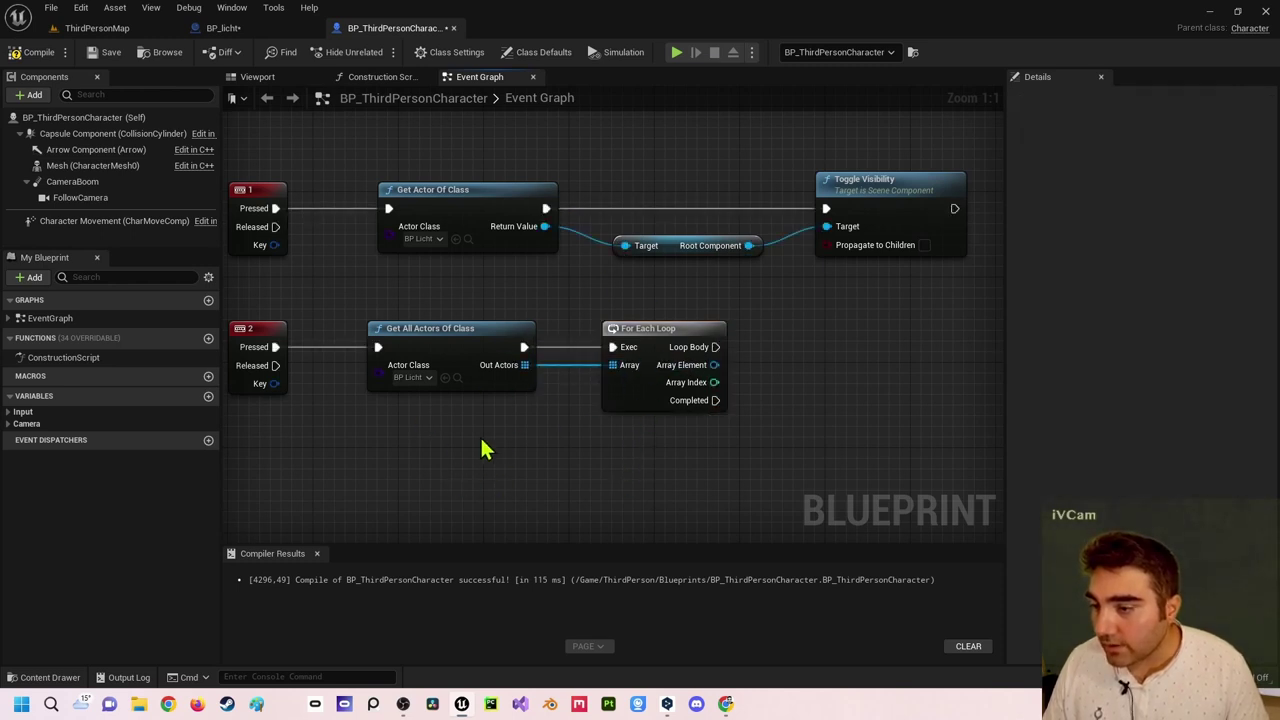
right_click_drag(482, 449, 494, 393)
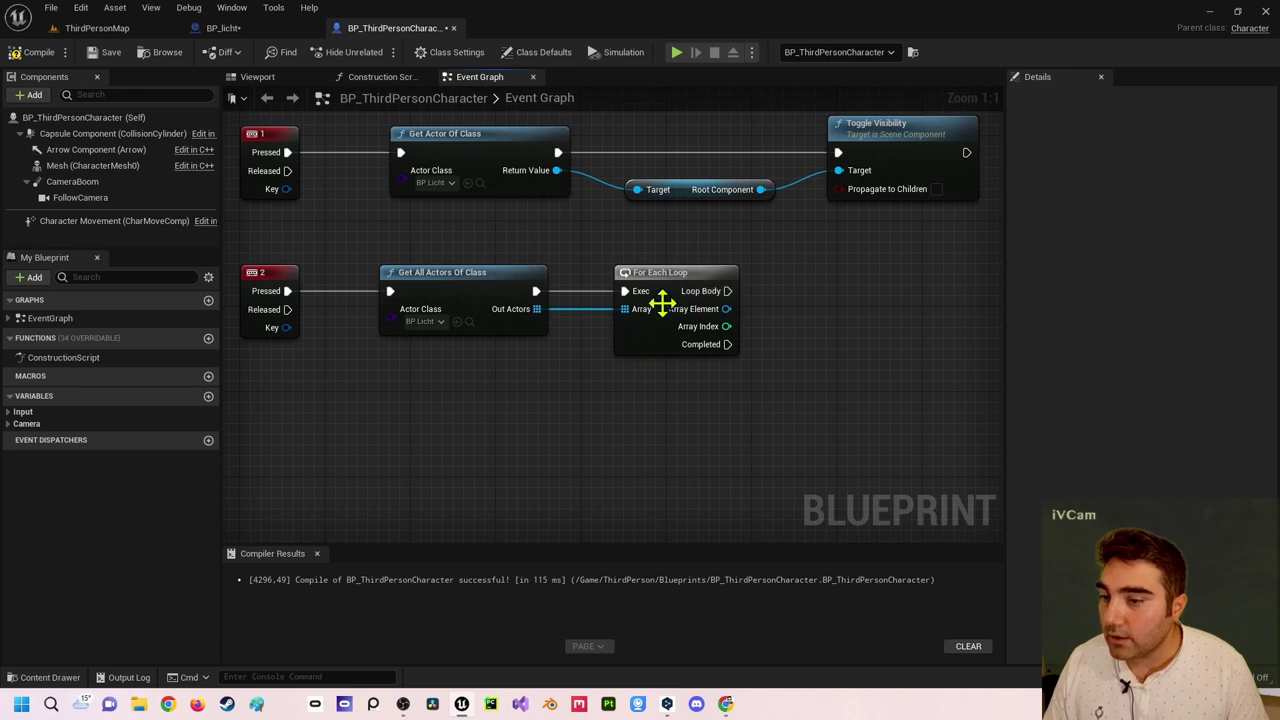
right_click_drag(772, 361, 640, 428)
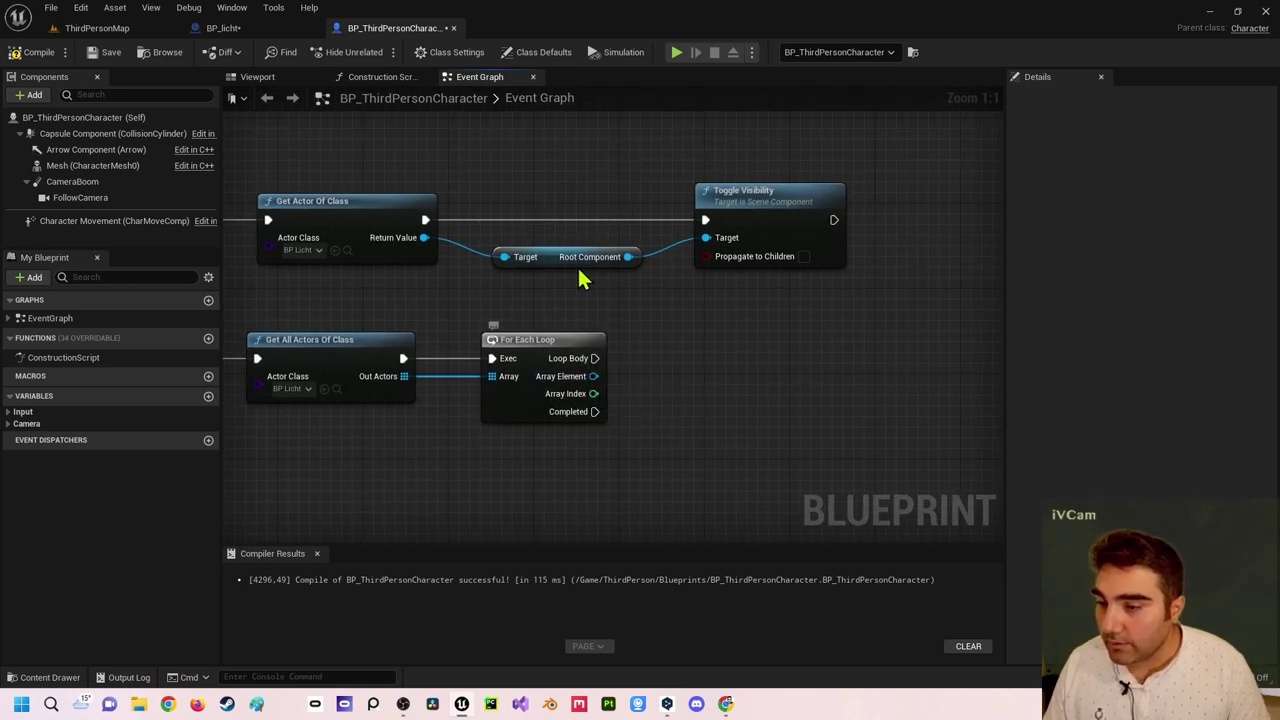
From Array Element, add Toggle Visibility on LightComponent0 and connect it to Loop Body.
left_click_drag(594, 377, 728, 425)
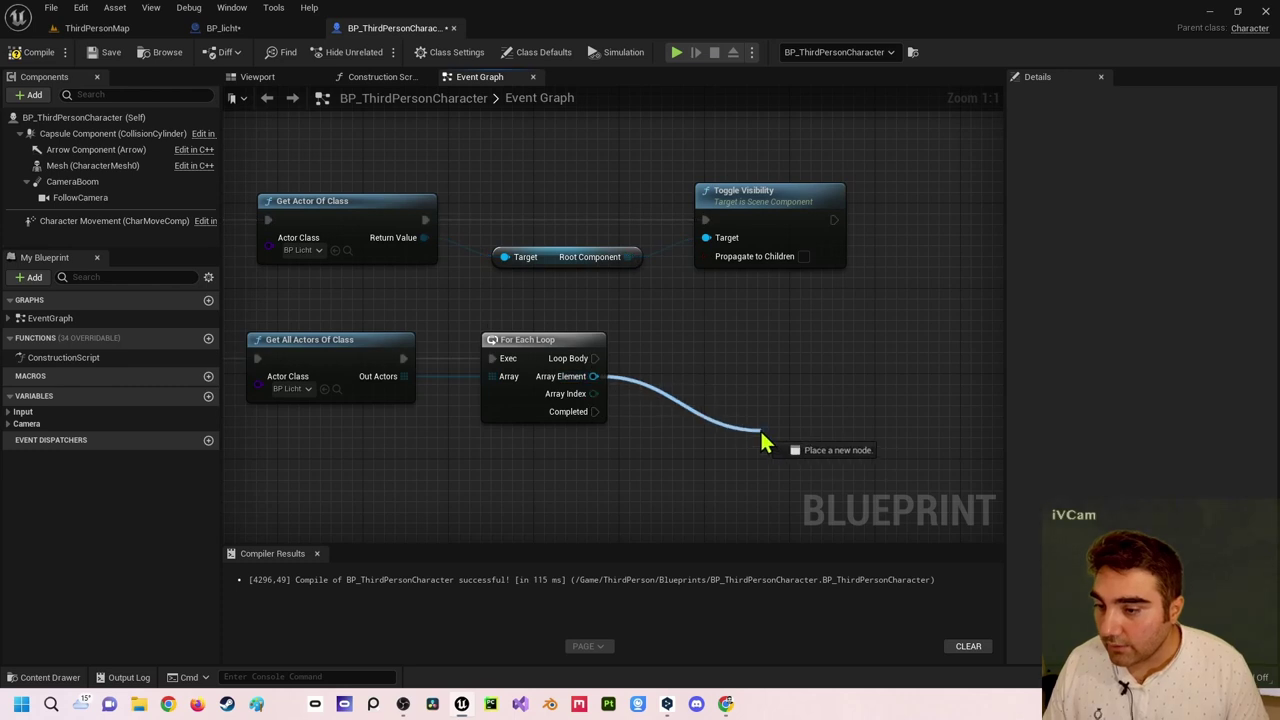
type("togg")
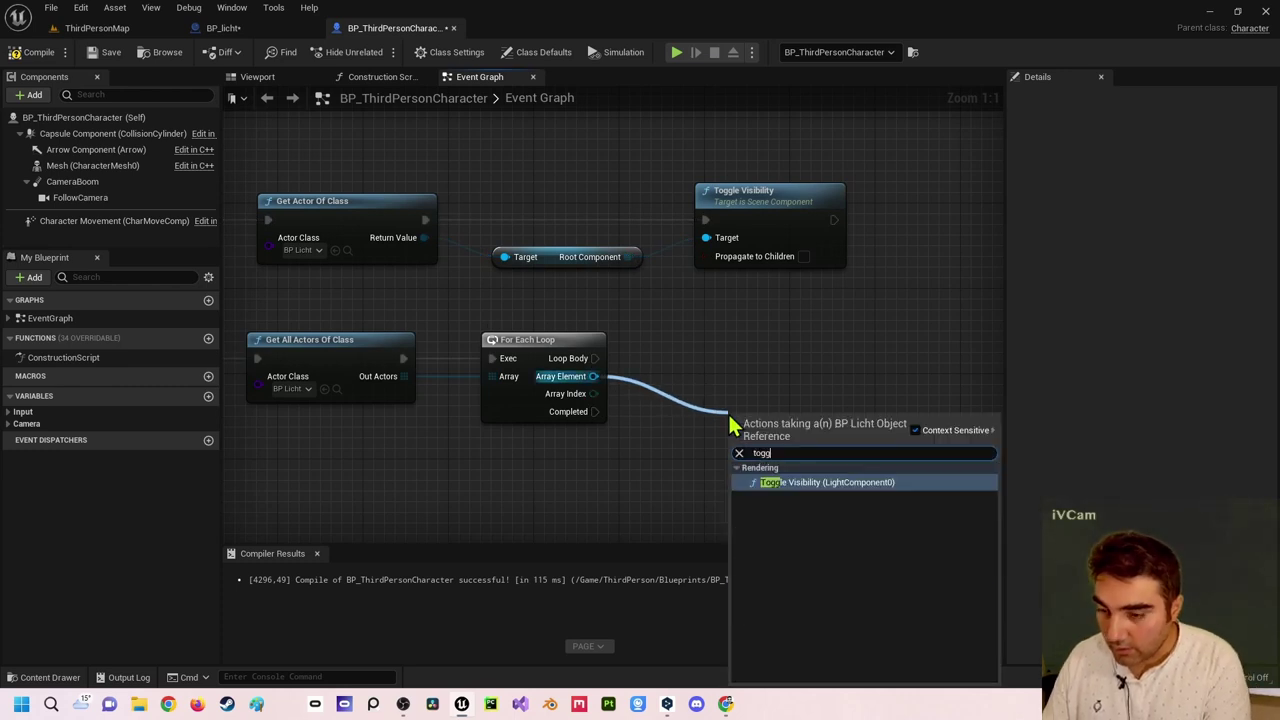
type("le")
key("Return")
mouse_move(793, 446)
left_mouse_down()
mouse_move(868, 467)
mouse_move(900, 347)
left_mouse_up()
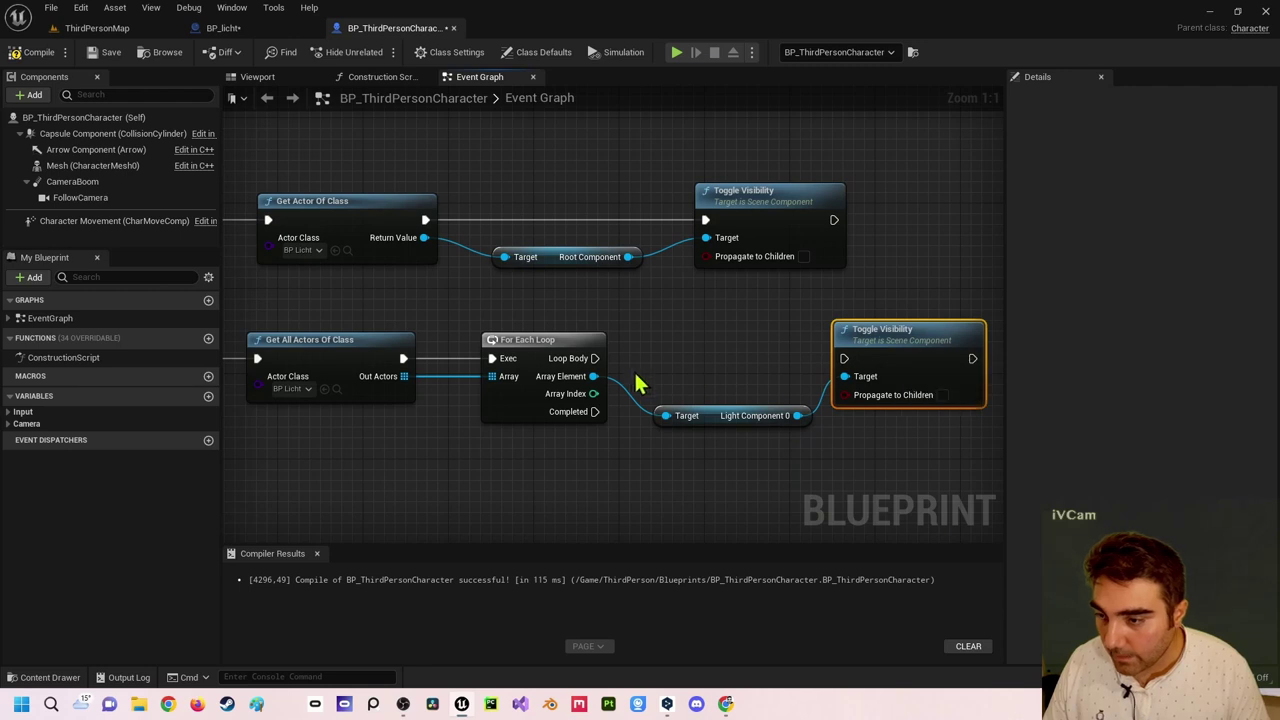
left_click_drag(594, 358, 844, 360)
left_click(720, 337)
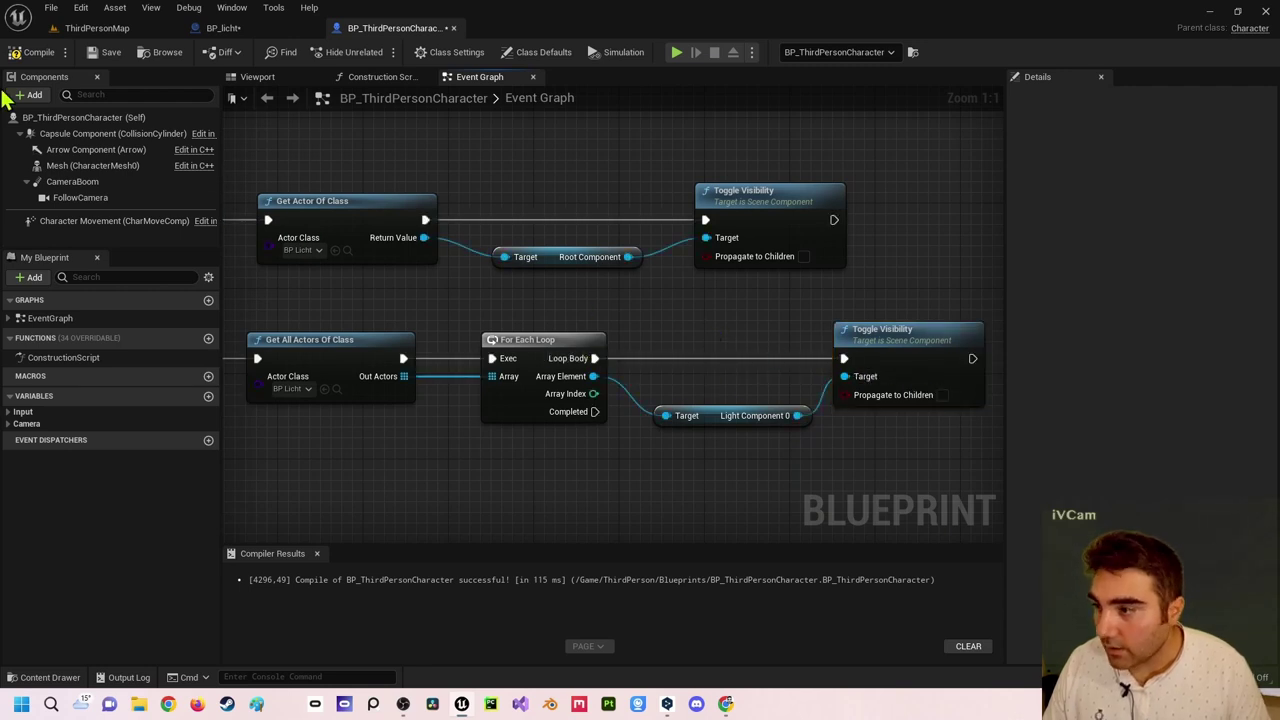
Compile the character blueprint, then reposition BP_licht2 and BP_licht3 in ThirdPersonMap.
left_click(30, 52)
left_click(95, 28)
right_click_drag(290, 166, 594, 235)
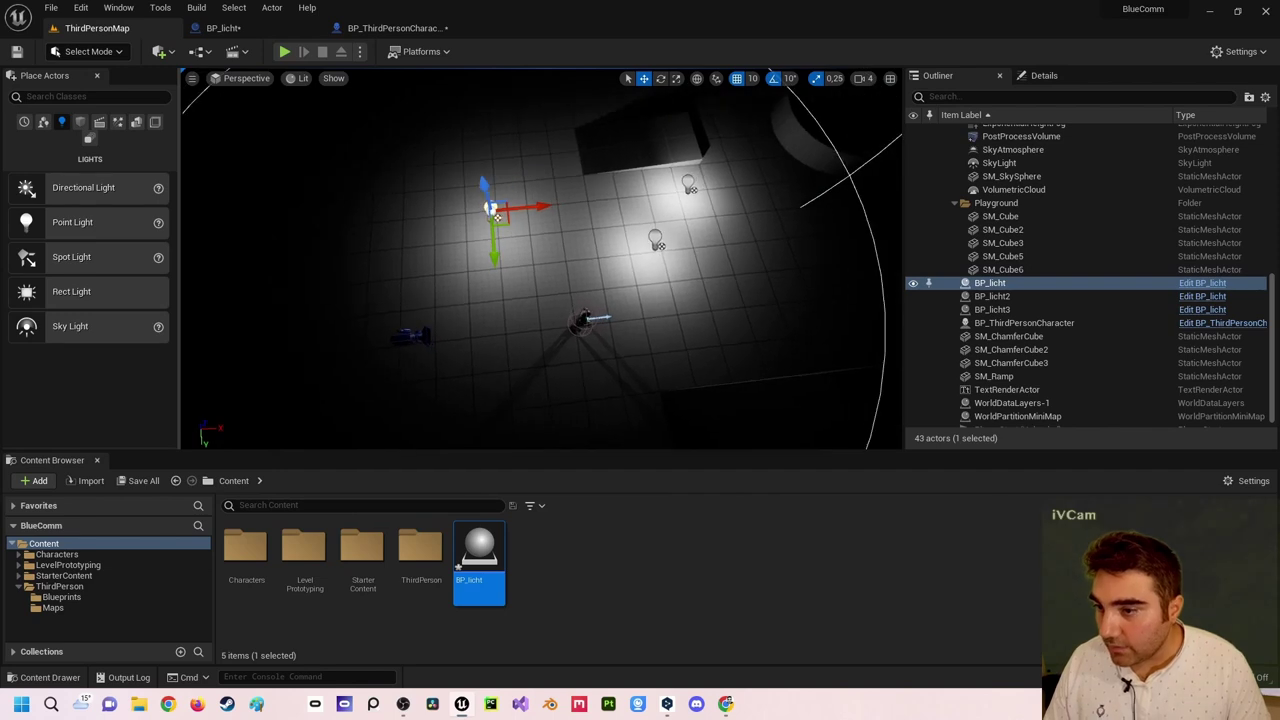
left_click(680, 190)
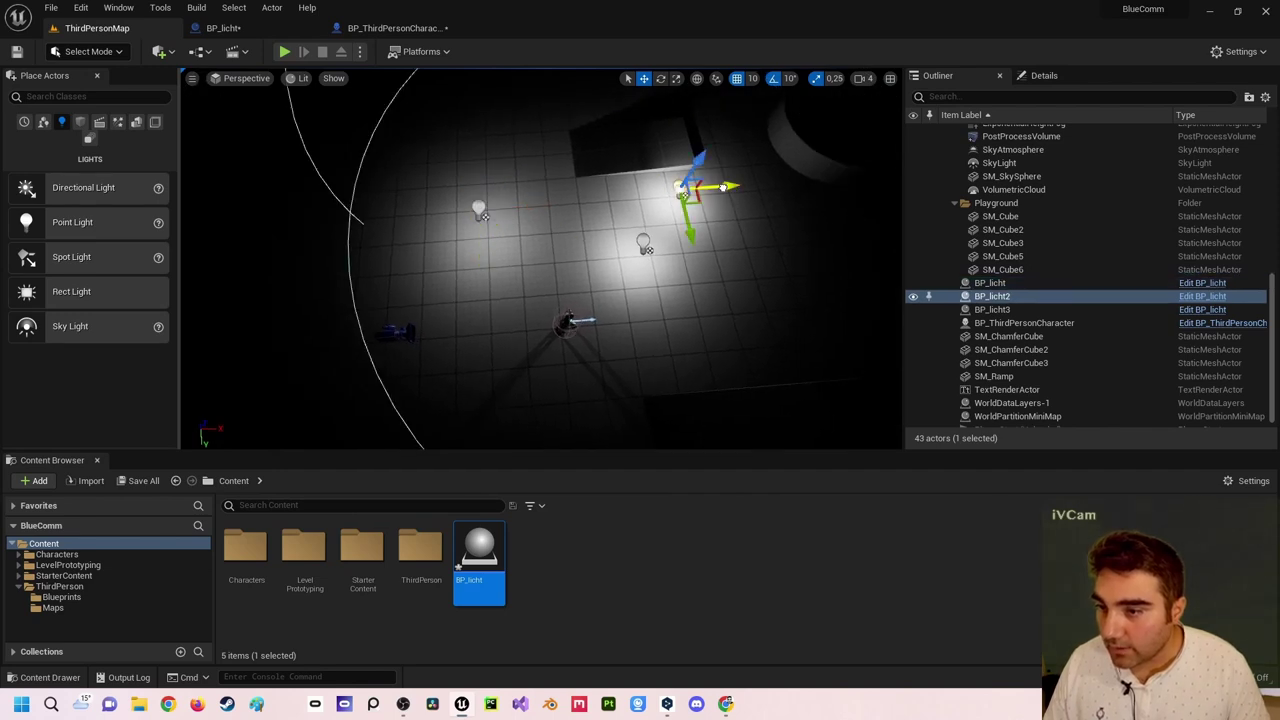
left_click_drag(722, 187, 622, 204)
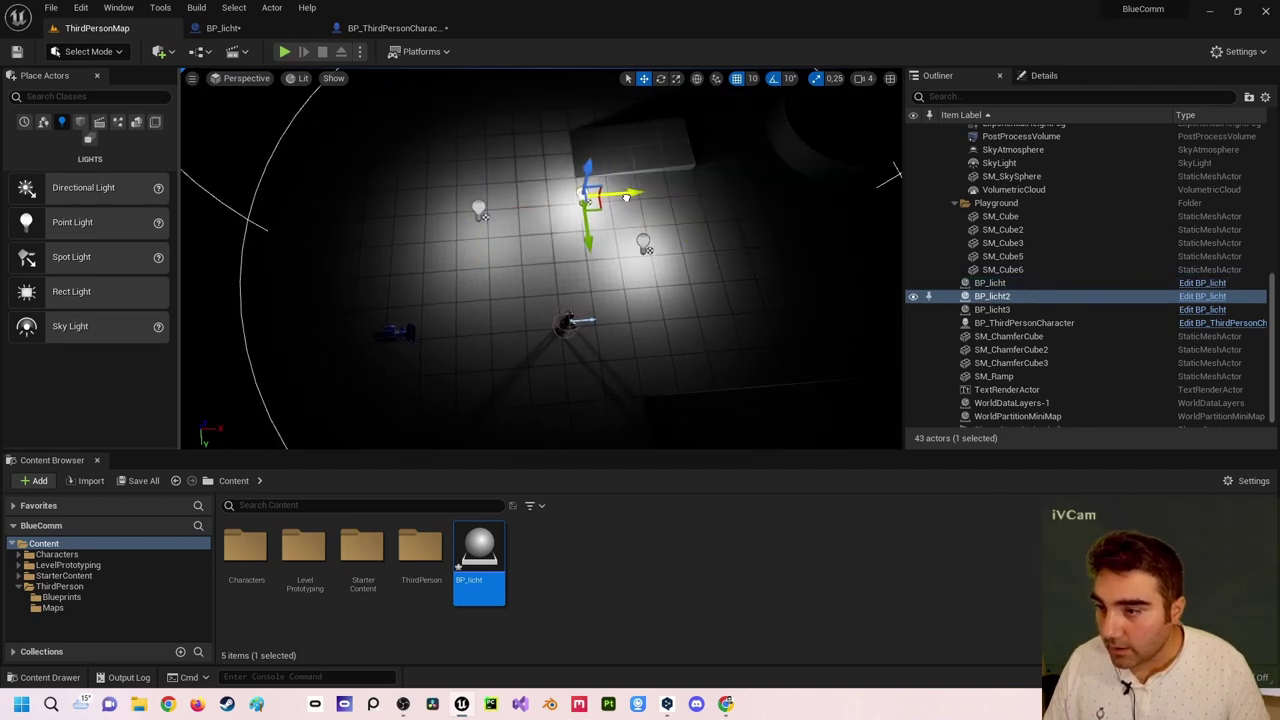
left_click(649, 240)
left_click_drag(657, 253, 672, 212)
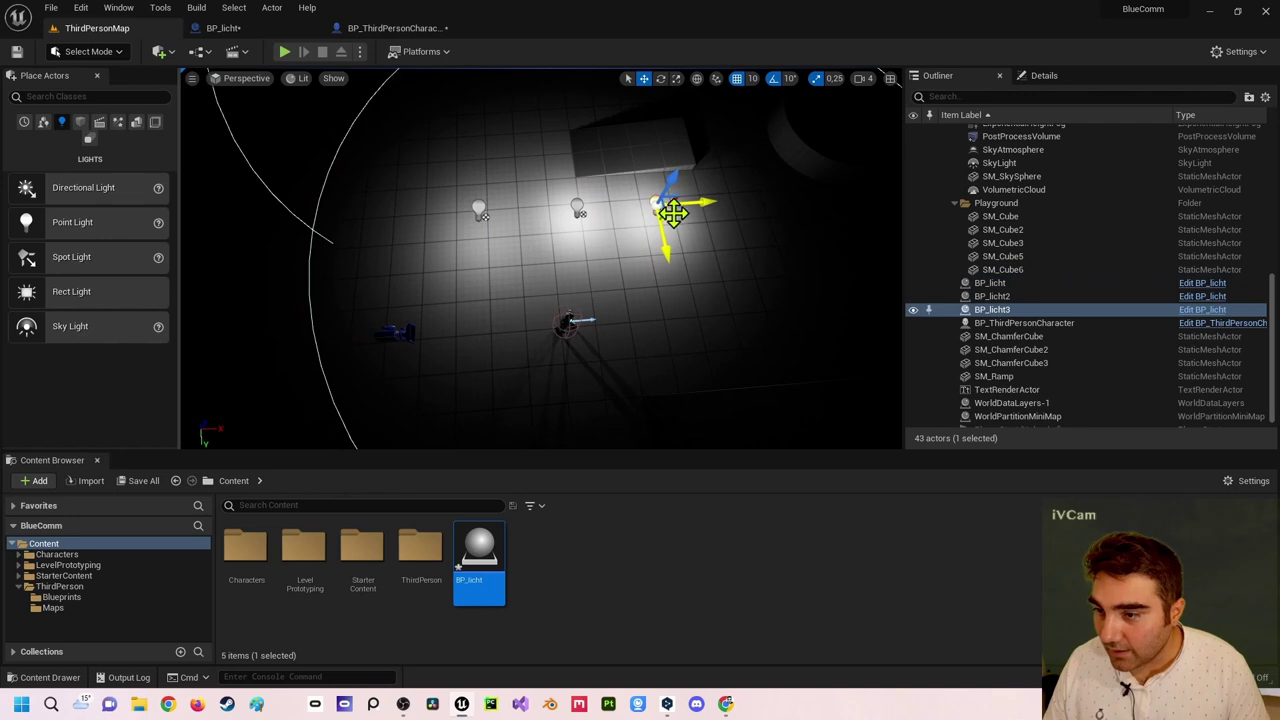
Select all three lights and Alt-drag them toward the wall, creating BP_licht4 to BP_licht6.
left_click(581, 207, "ctrl")
left_click(482, 210, "ctrl")
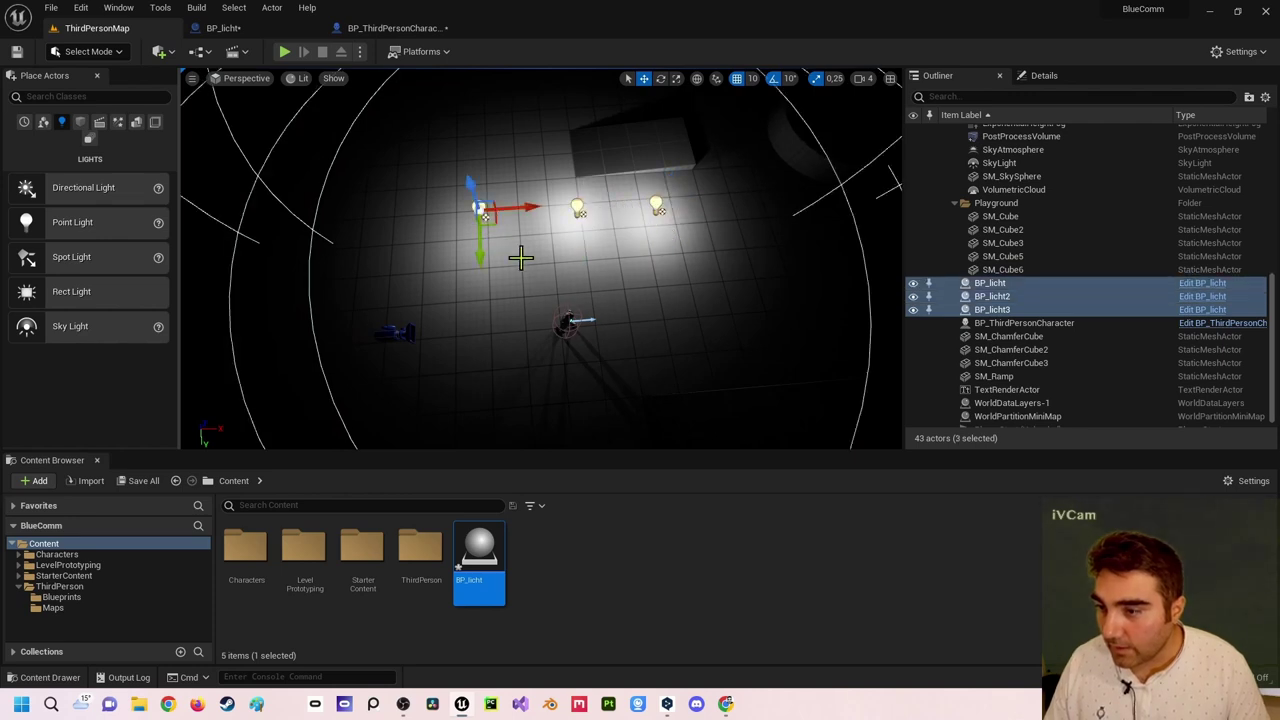
mouse_move(520, 251)
right_mouse_down()
mouse_move(560, 200)
mouse_move(560, 150)
mouse_move(493, 260)
mouse_move(438, 245)
right_mouse_up()
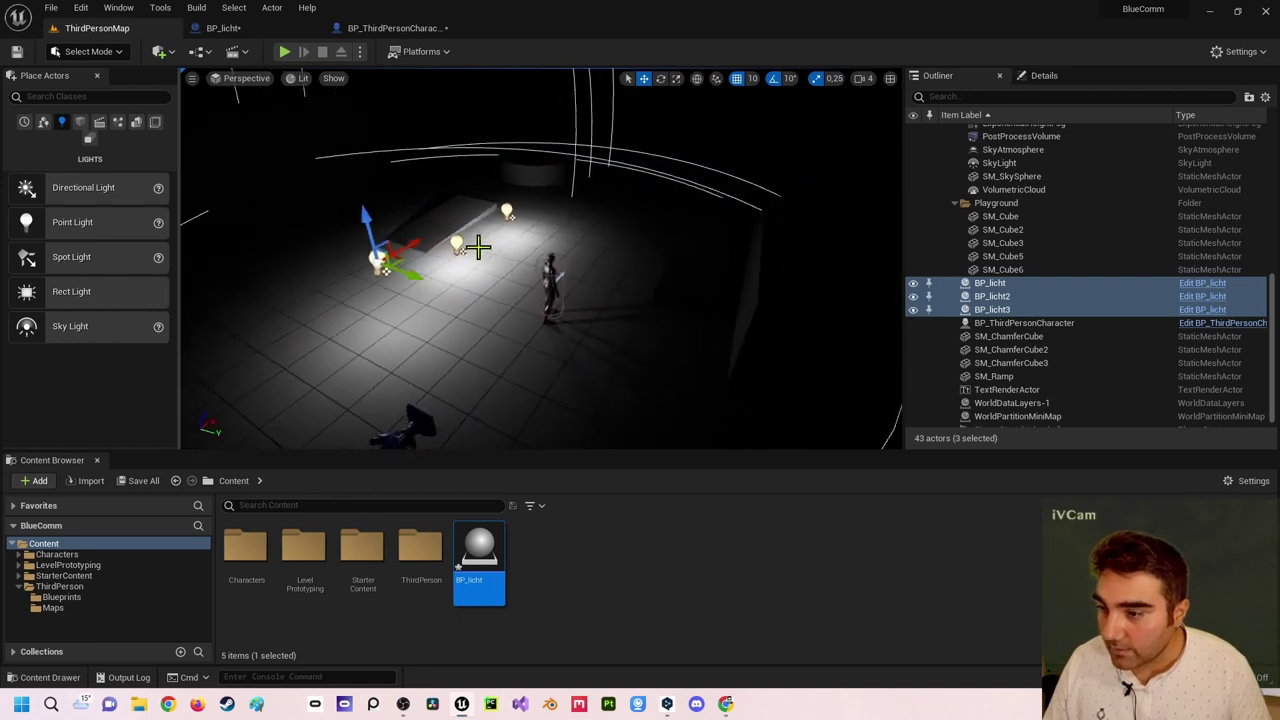
left_click(441, 240)
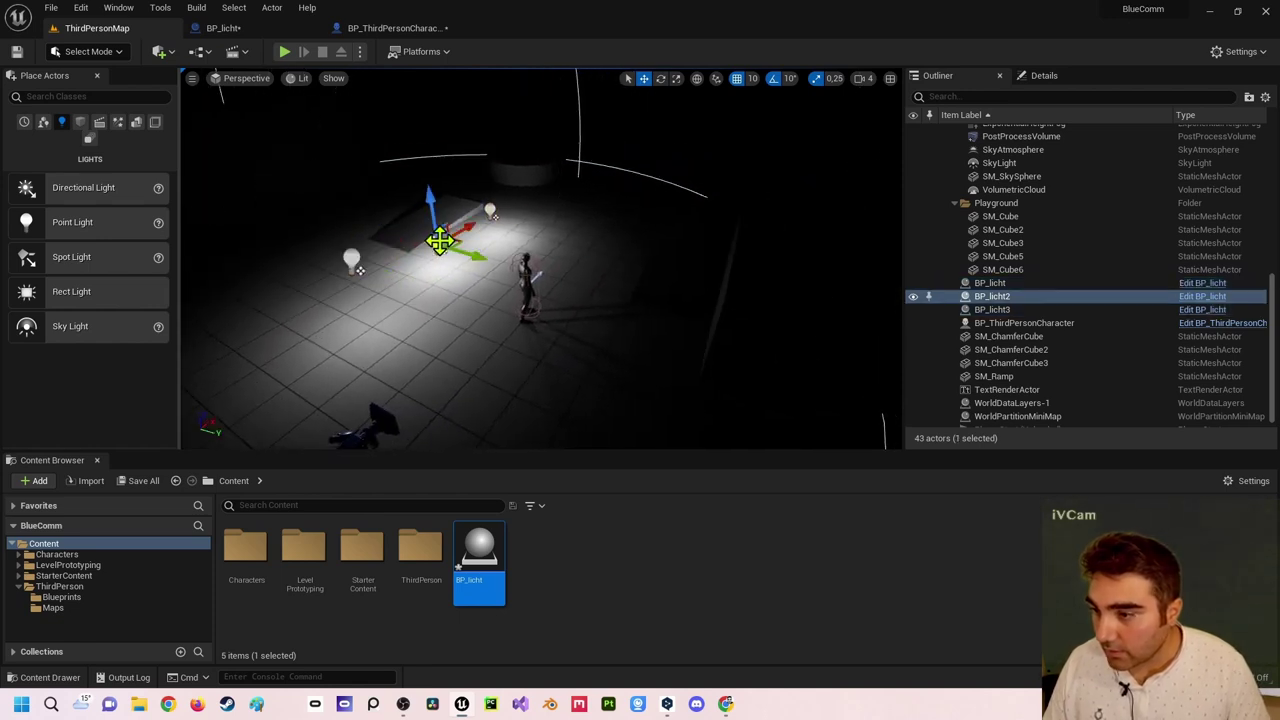
left_click(486, 208, "ctrl")
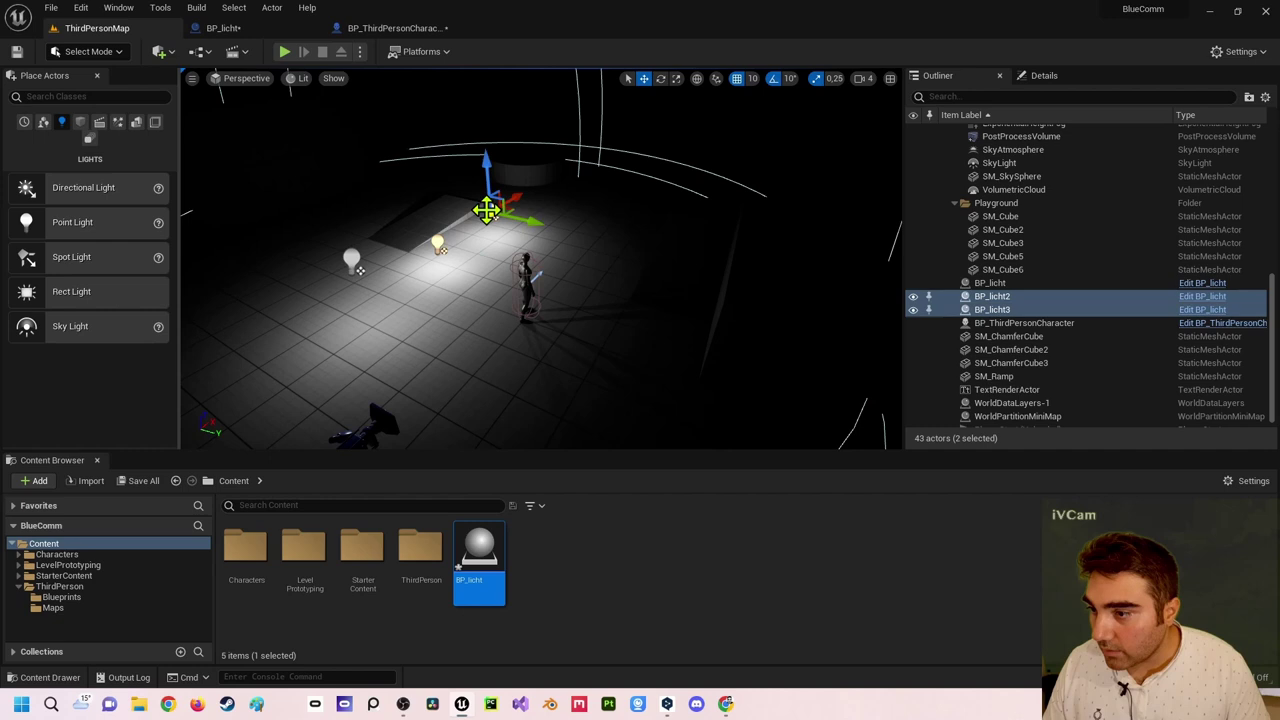
left_click(352, 258, "ctrl")
right_click_drag(372, 252, 393, 323)
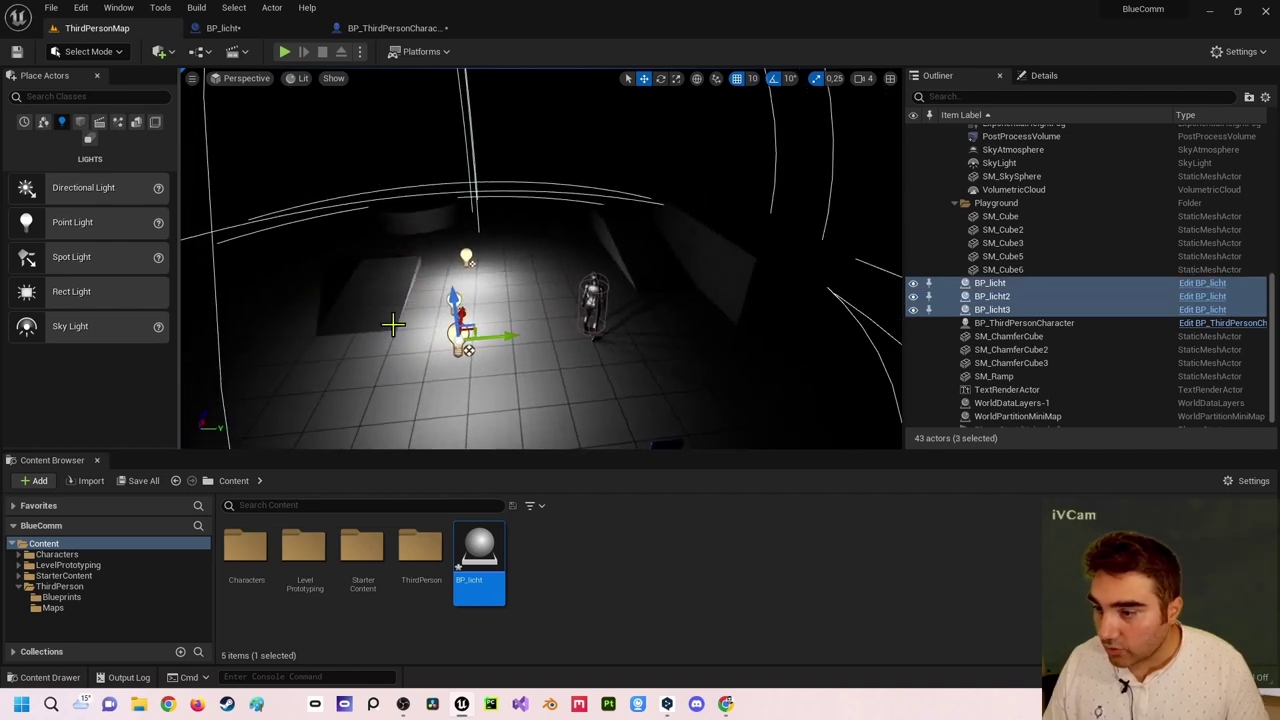
left_click_drag(492, 336, 684, 252, "alt")
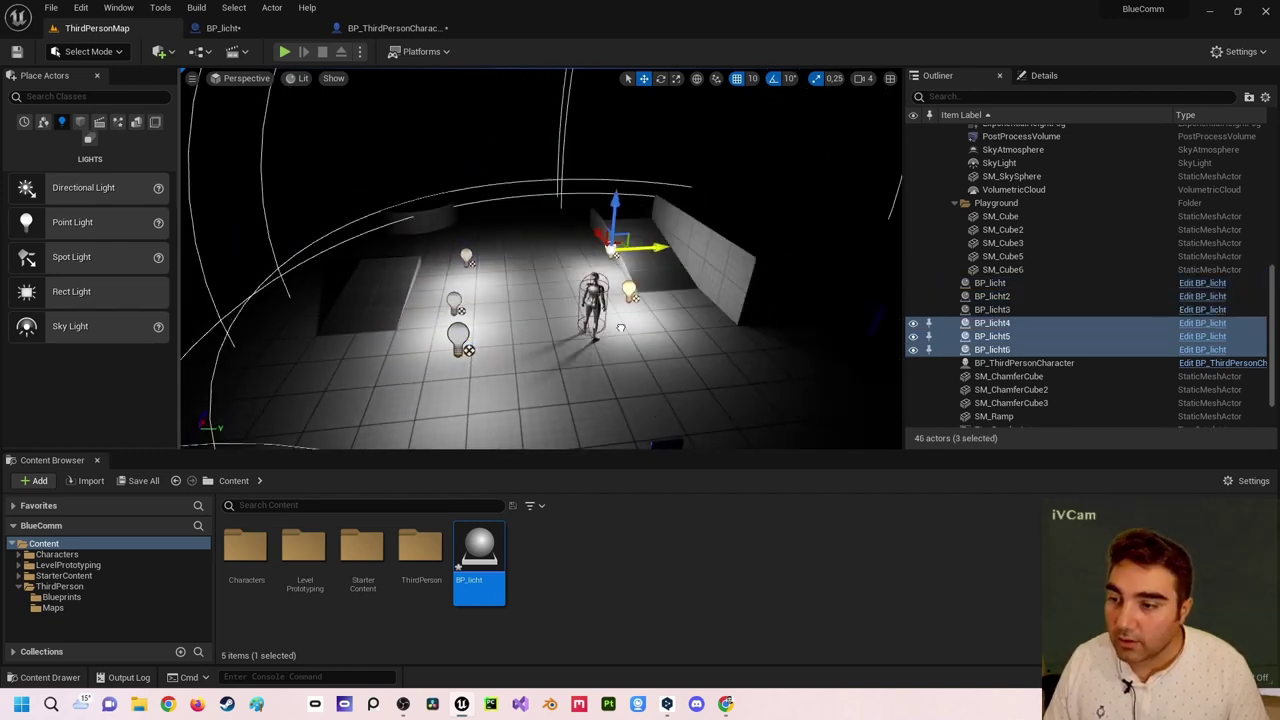
left_click(657, 328)
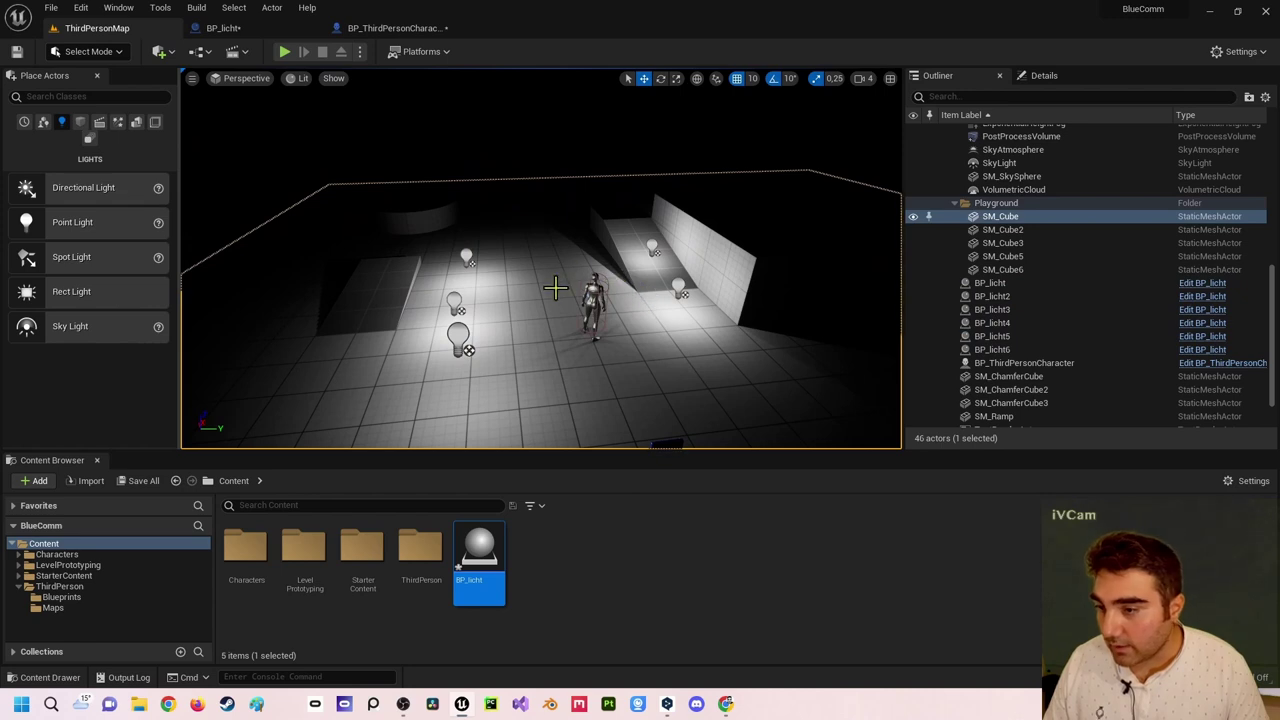
left_click(654, 246)
left_click(672, 290)
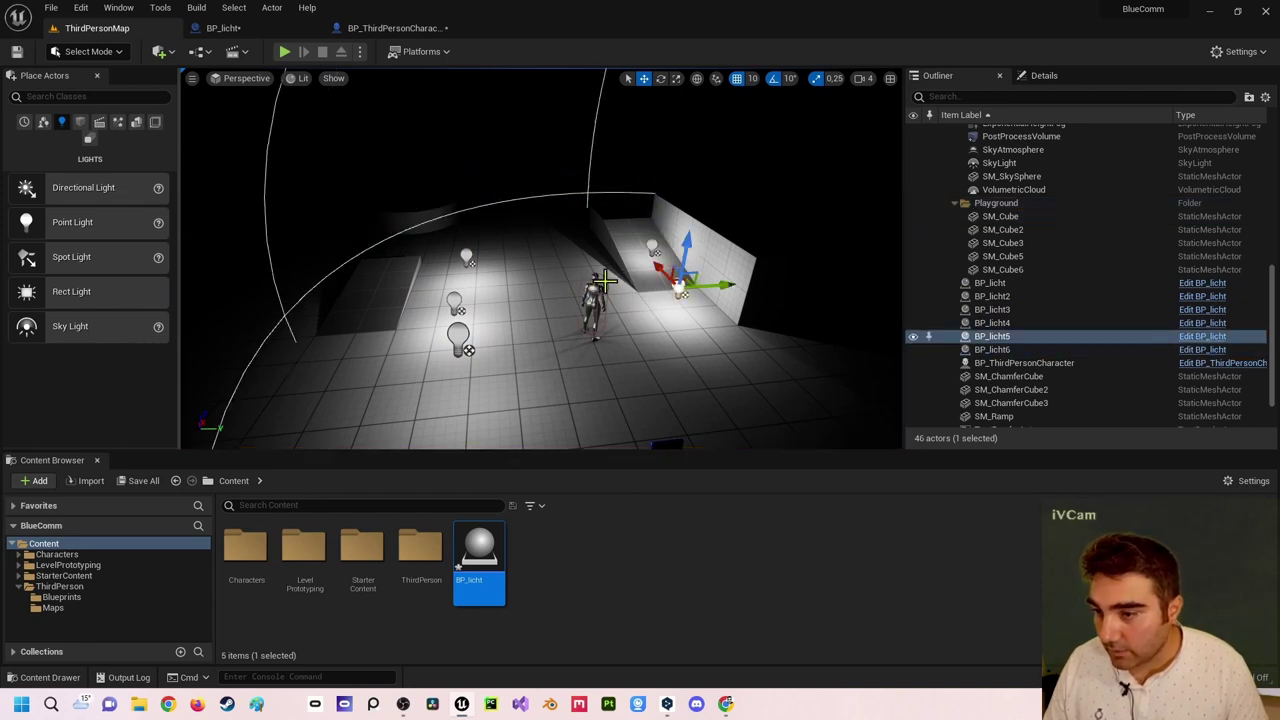
right_click_drag(672, 290, 645, 258)
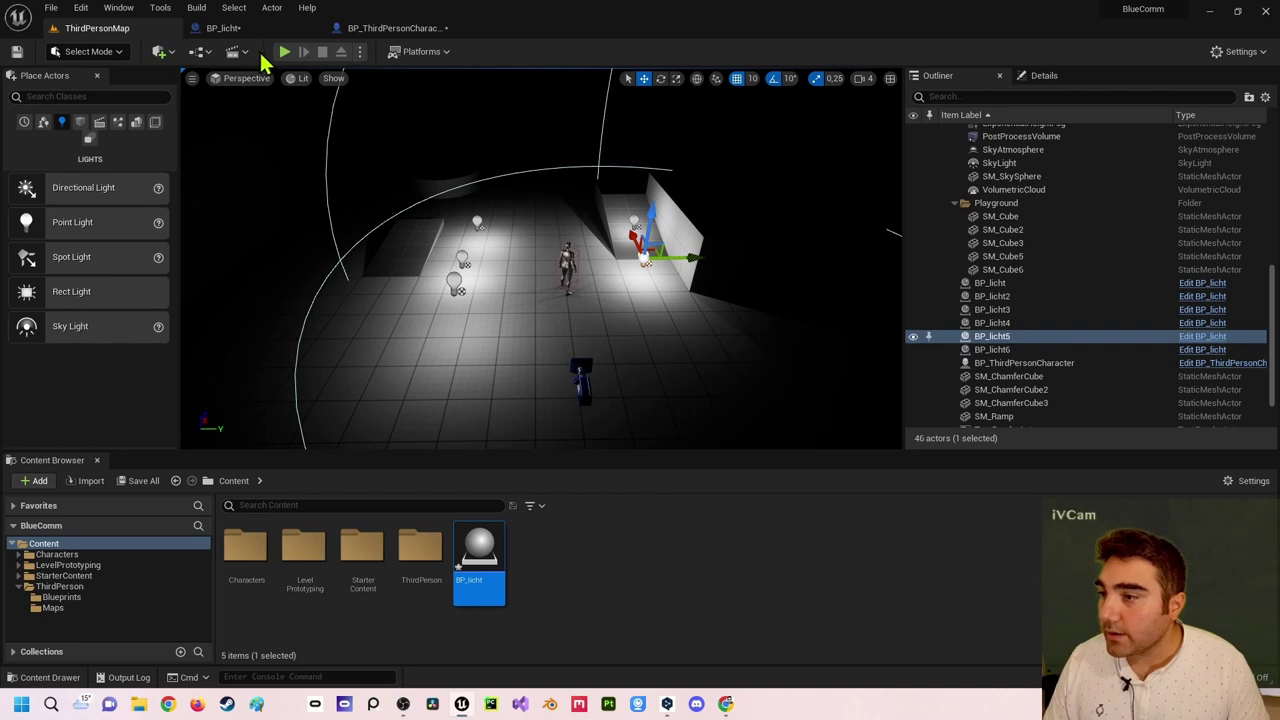
left_click(362, 52)
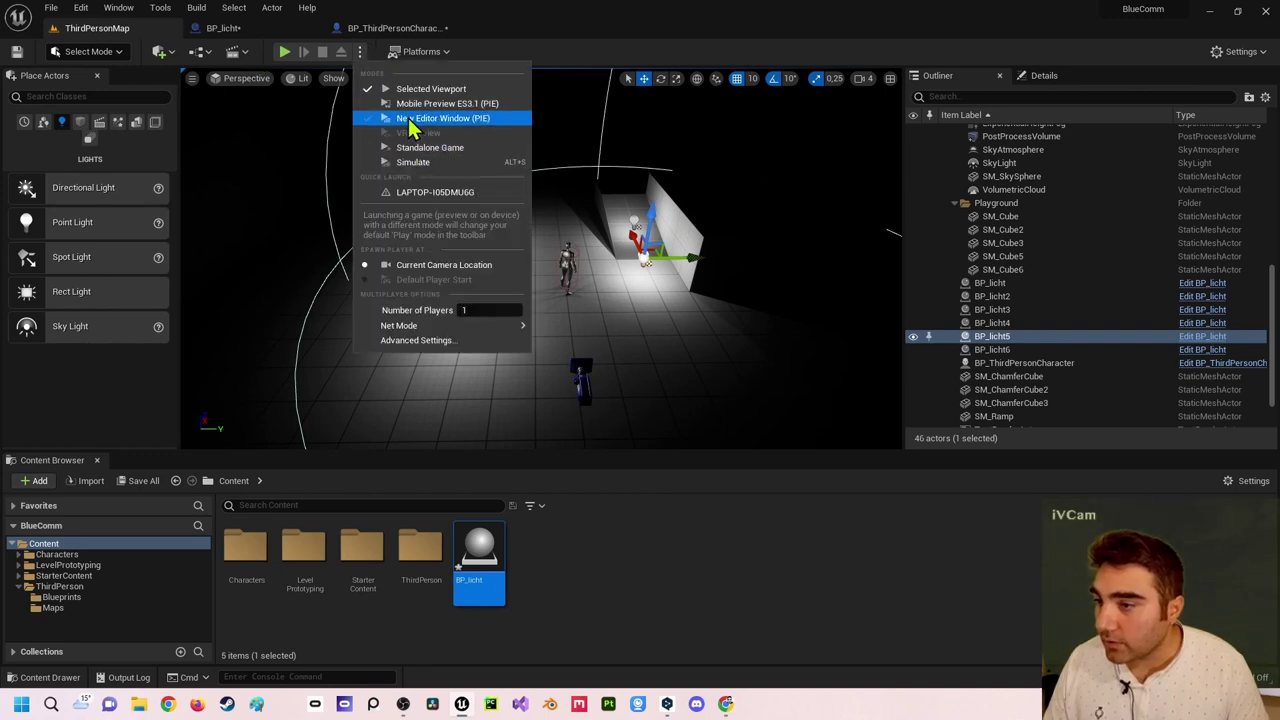
left_click(409, 122)
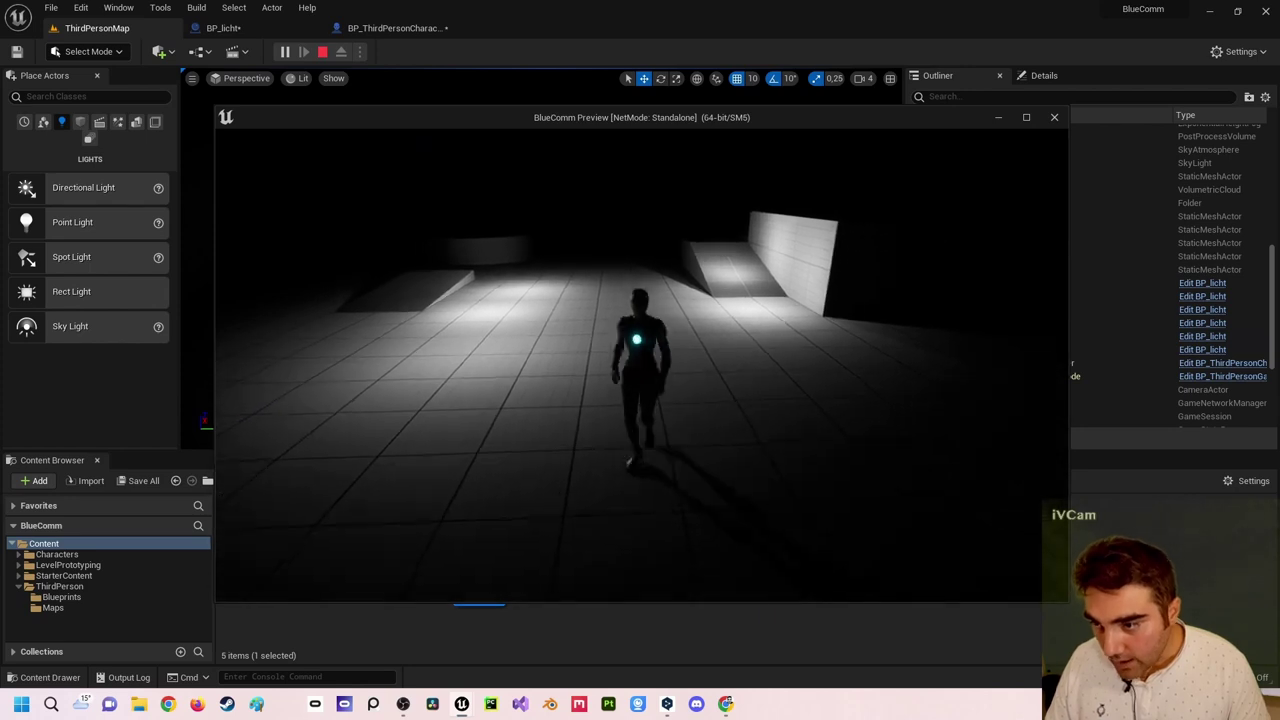
key("w")
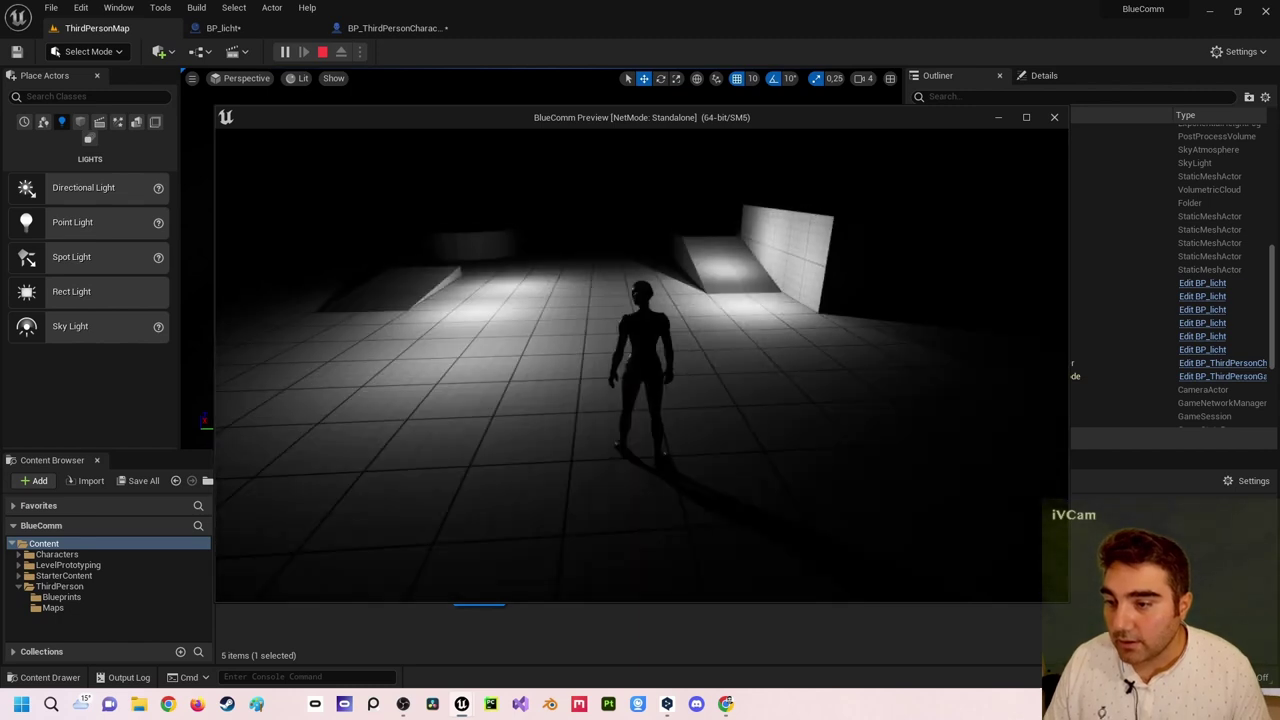
key("Escape")
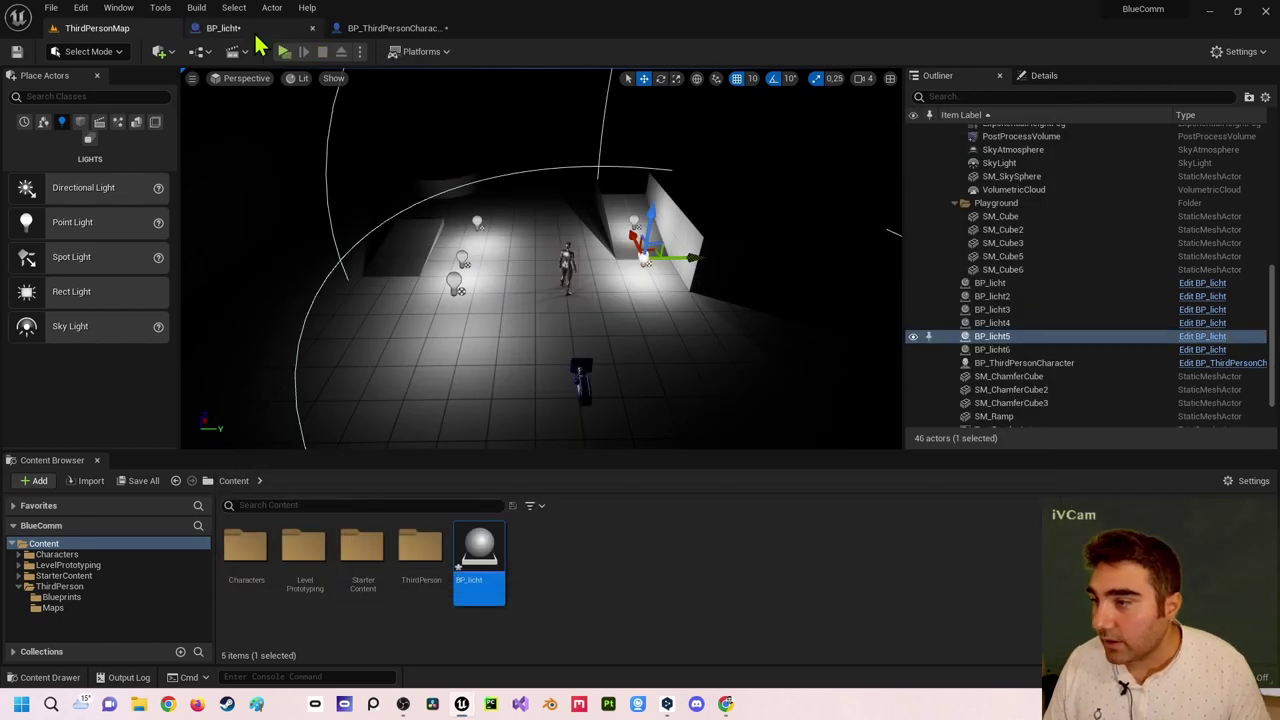
Return to BP_ThirdPersonCharacter's Event Graph and zoom out to view the key 1 and key 2 chains.
left_click(240, 29)
left_click(388, 28)
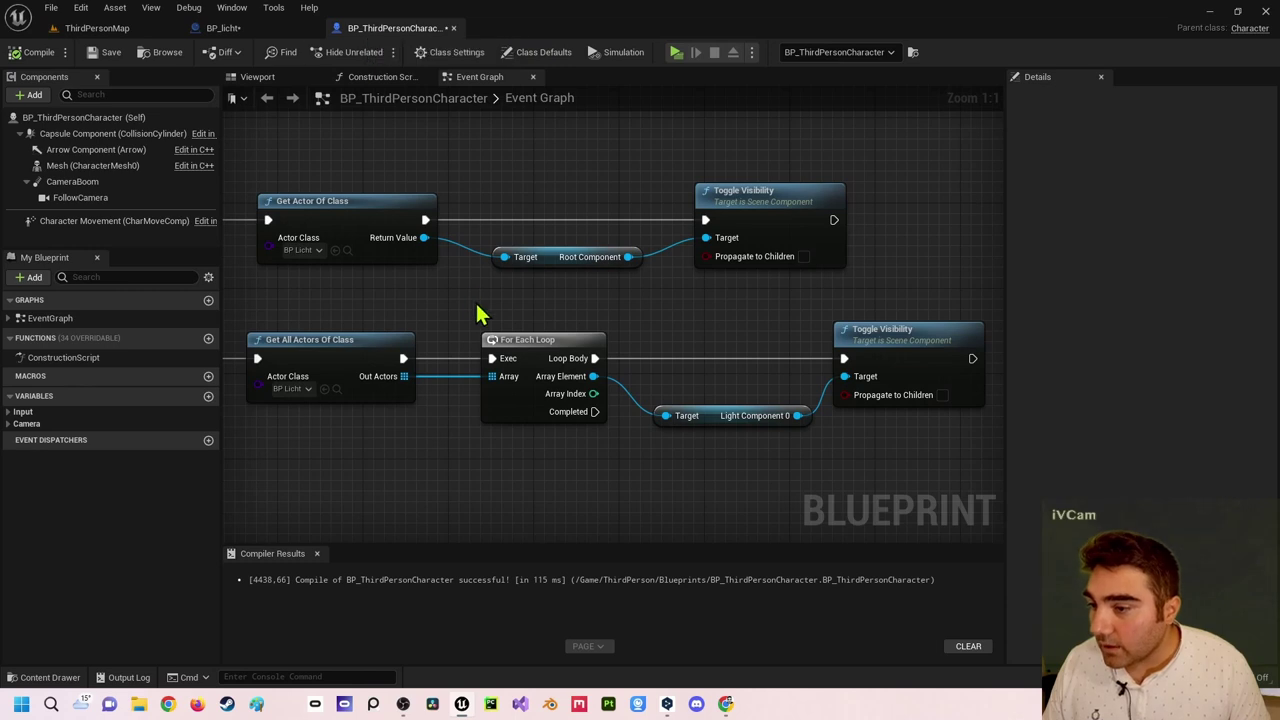
scroll(477, 314, "up", 3)
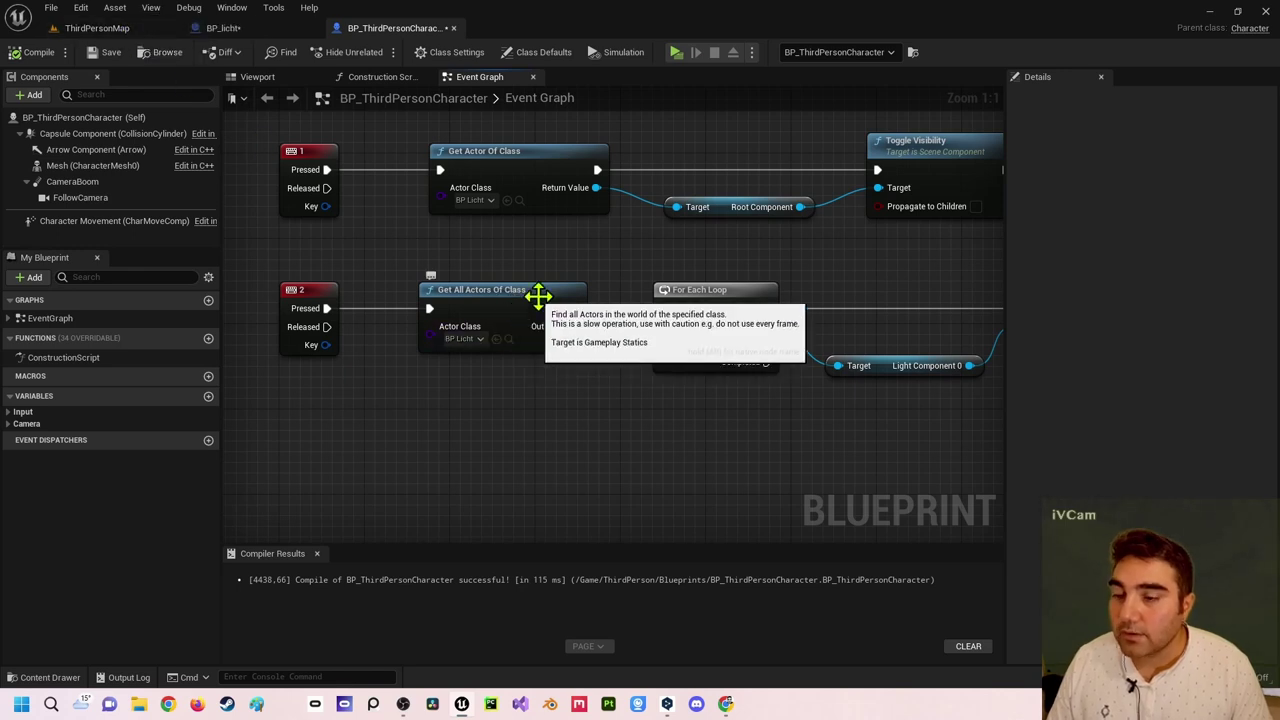
scroll(595, 358, "down", 2)
scroll(603, 373, "down", 1)
right_click(557, 350)
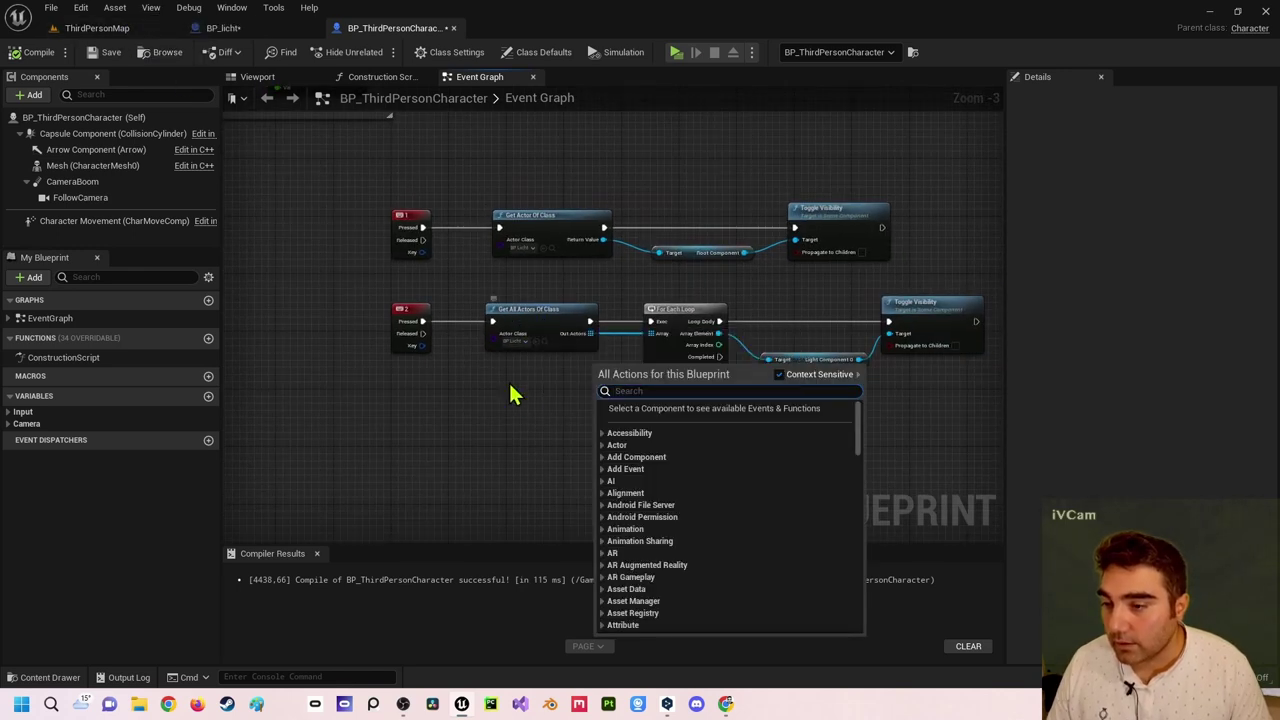
left_click(509, 392)
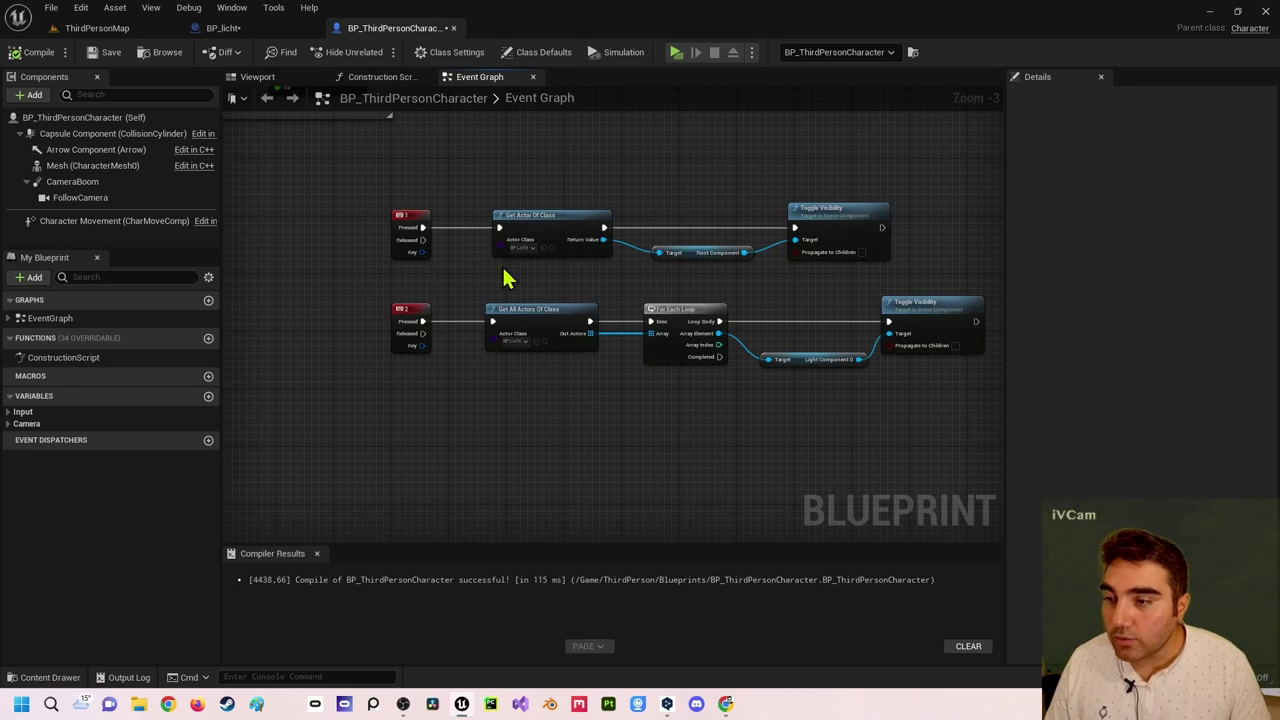